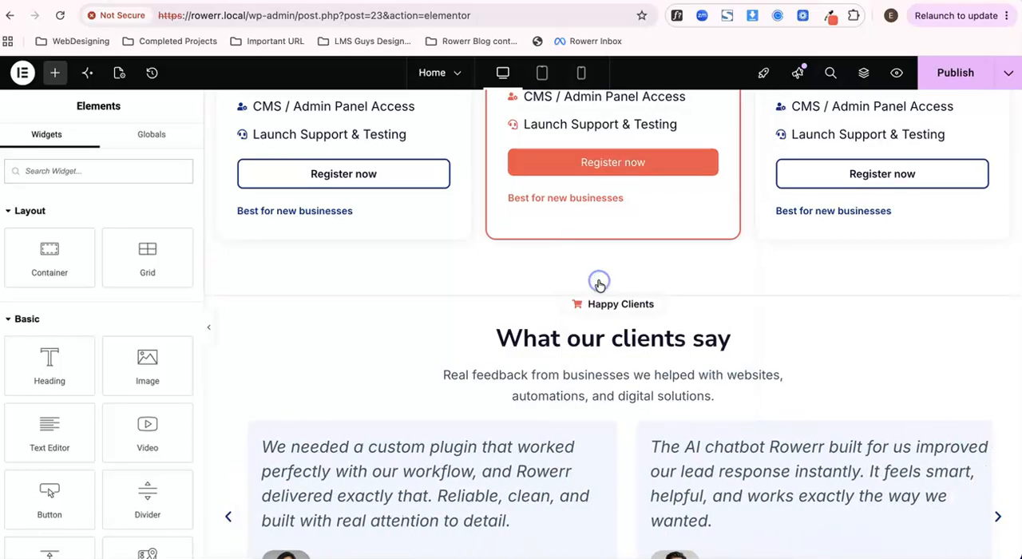
- Paste the copied Happy Clients icon list into the empty container and add a copy of the "What our clients say" heading below it
right_click(562, 367)
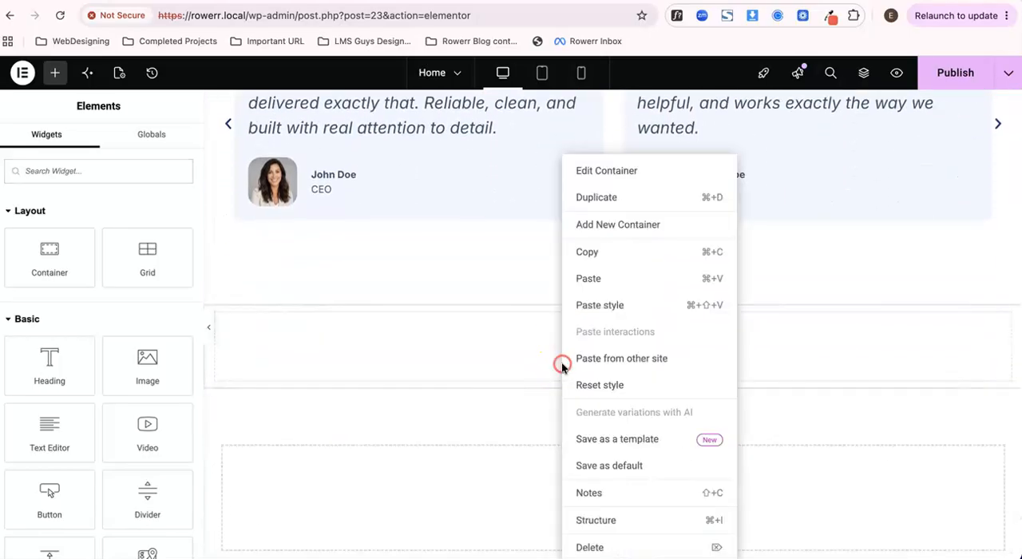
left_click(595, 280)
scroll(575, 349, "up", 4)
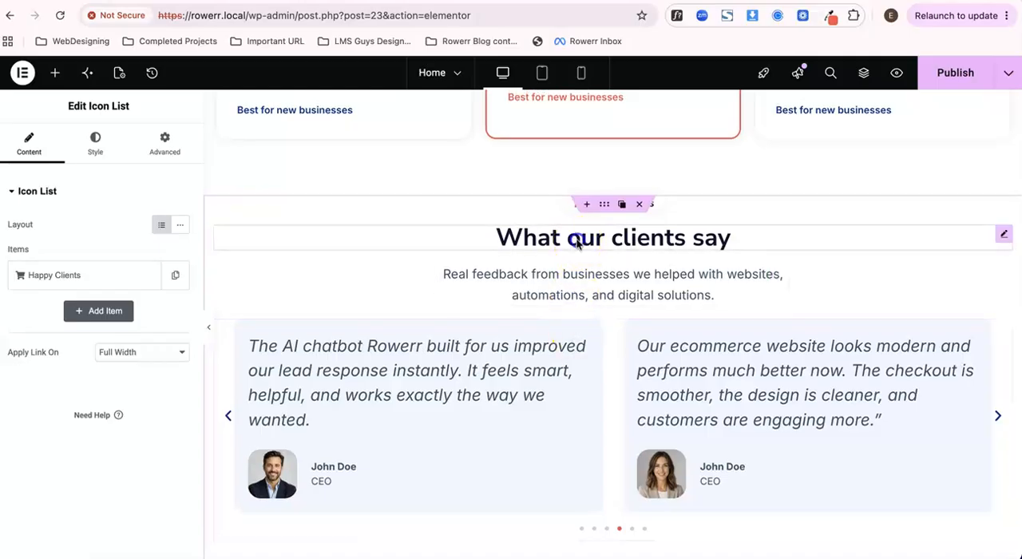
right_click(577, 237)
left_click(600, 279)
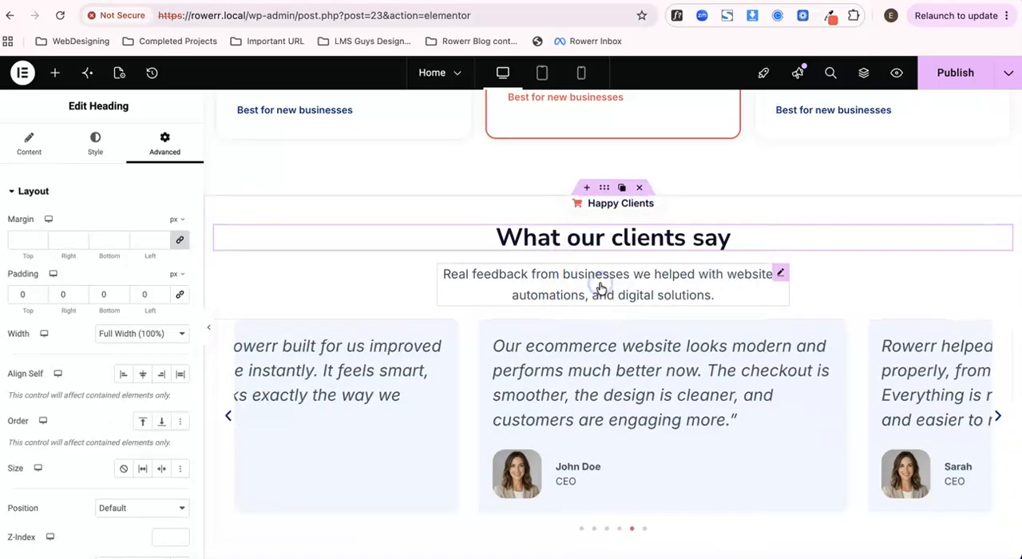
scroll(600, 287, "down", 4)
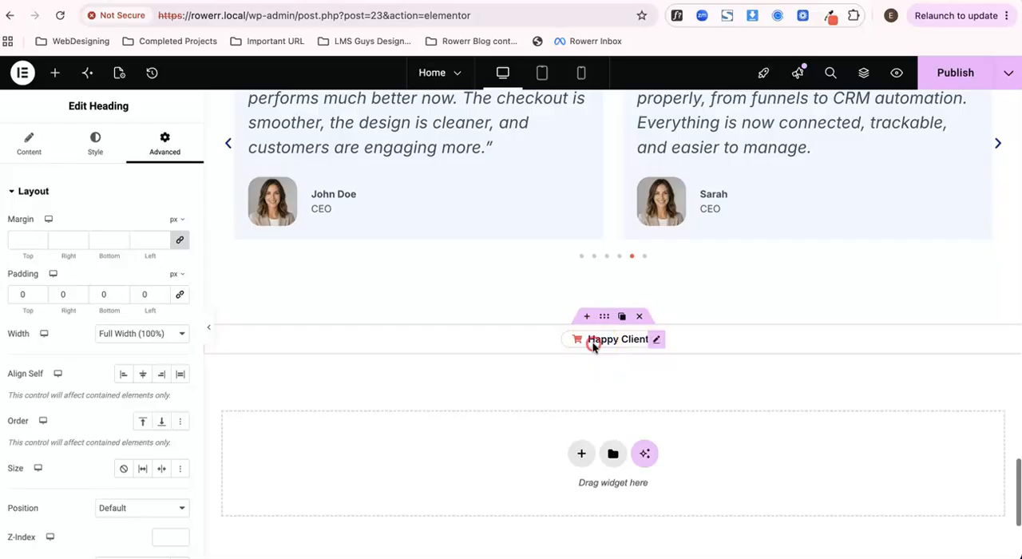
right_click(593, 345)
left_click(628, 303)
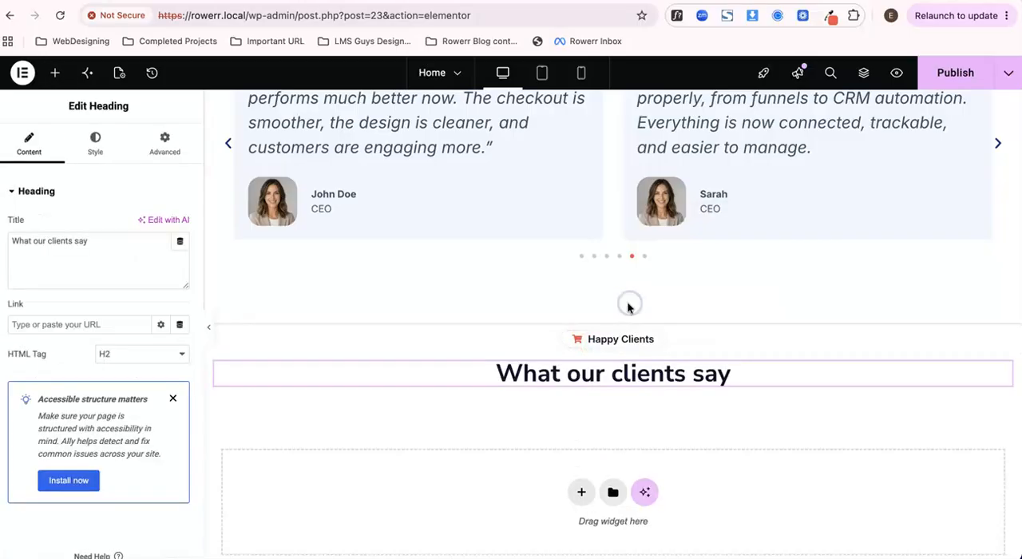
- Change the text of the pasted icon list item to "FAQs"
left_click(598, 339)
left_click(103, 275)
left_click(79, 325)
triple_click(86, 327)
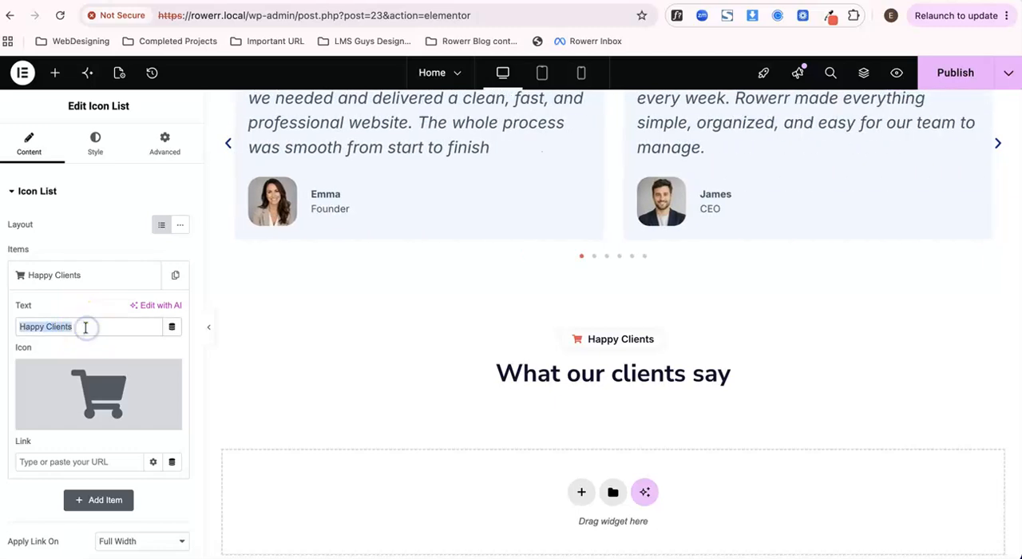
type("FAQs")
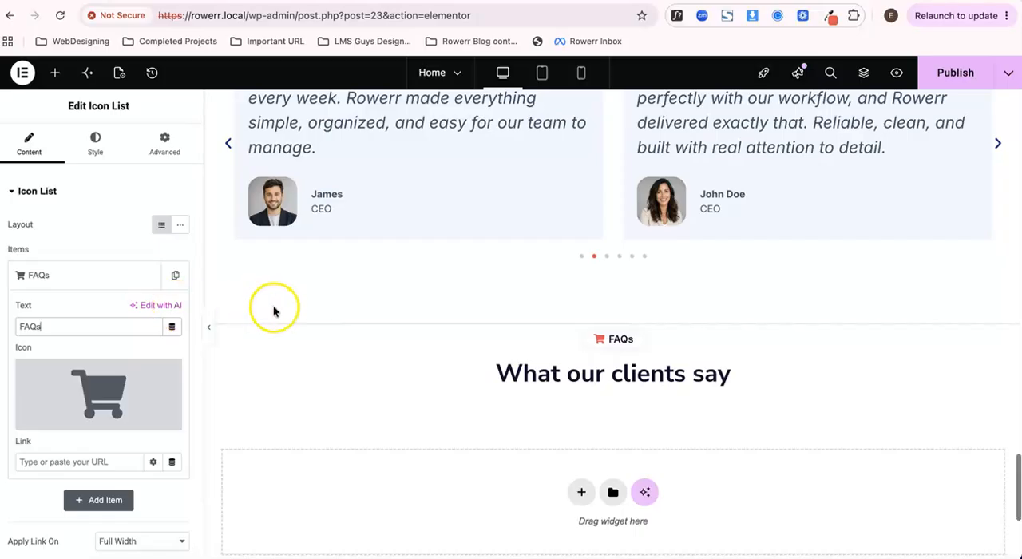
- Replace the FAQs item's cart icon with the outlined question circle, filtering the icon library by "ques"
scroll(273, 308, "up", 3)
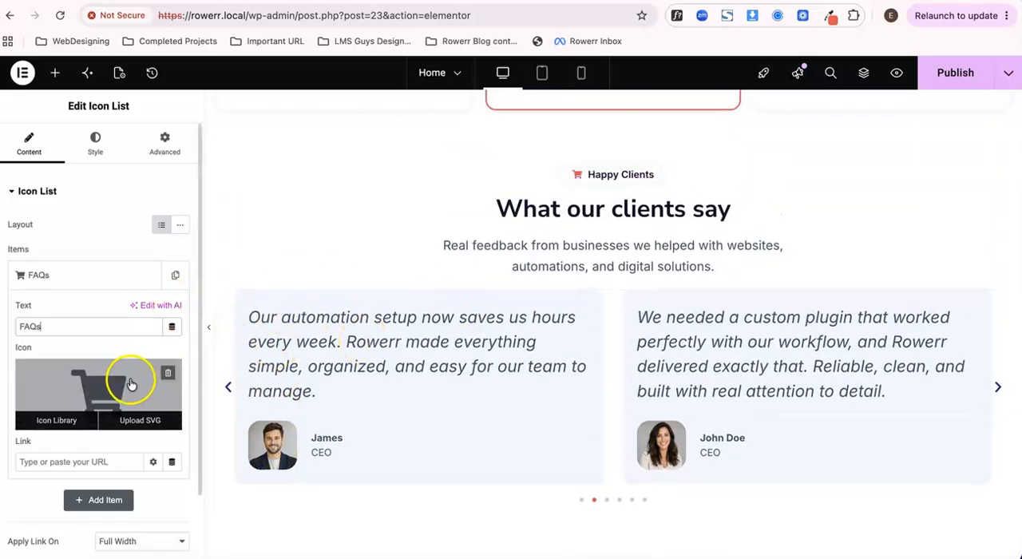
left_click(130, 385)
left_click(463, 121)
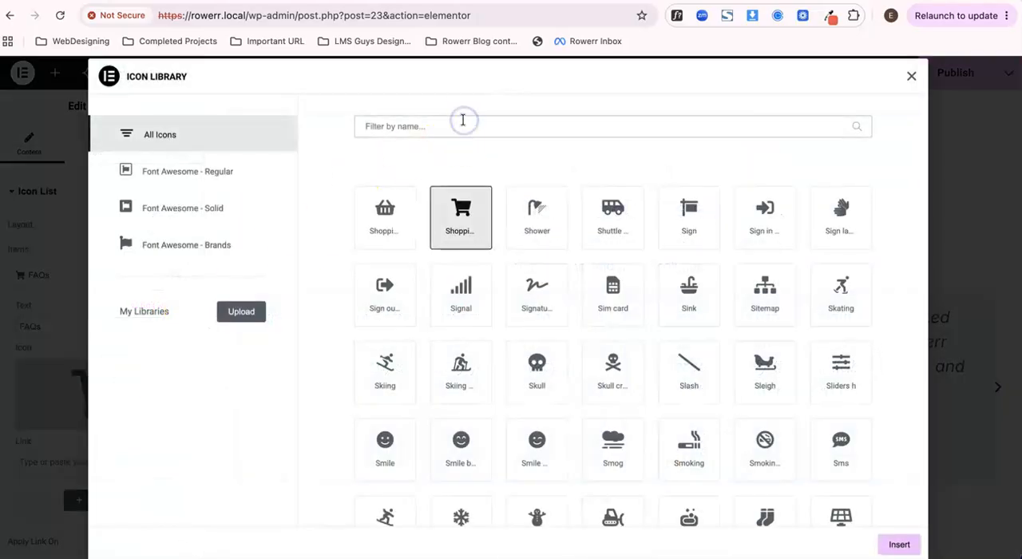
type("ques")
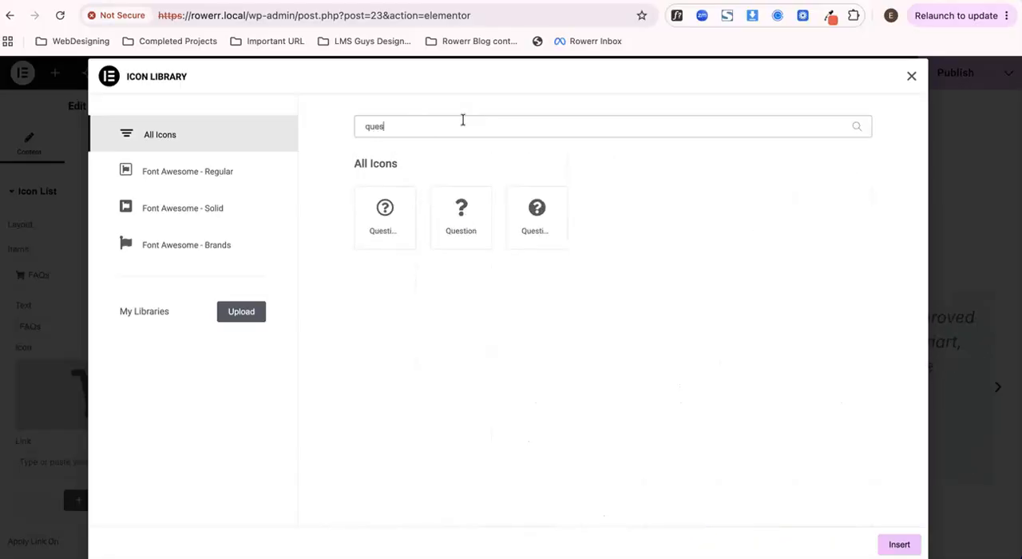
left_click(383, 213)
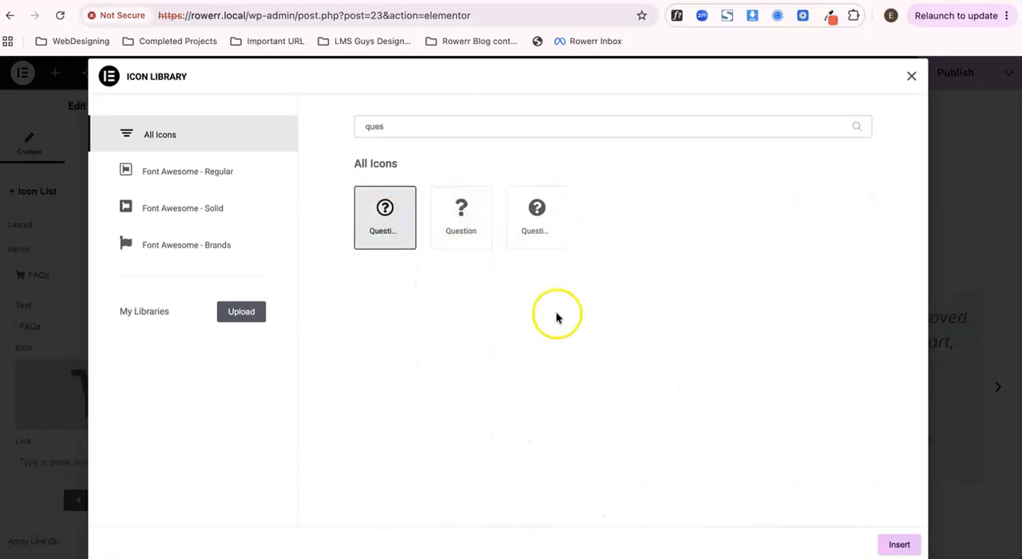
left_click(887, 543)
- Copy the FAQ title from the Google Docs content document and set the new section's heading to "Frequently Asked Questions"
scroll(643, 463, "down", 3)
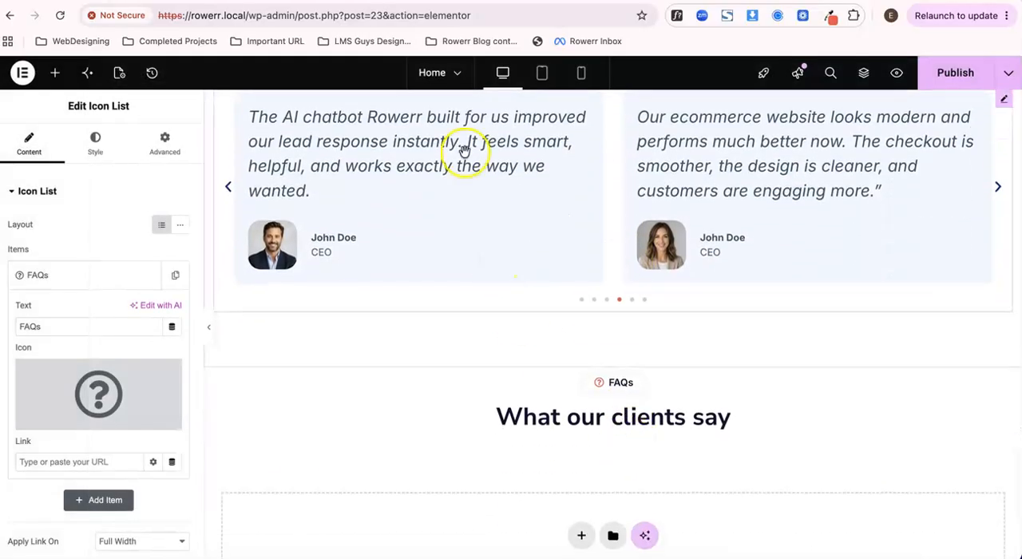
left_click(337, 2)
scroll(419, 291, "up", 3)
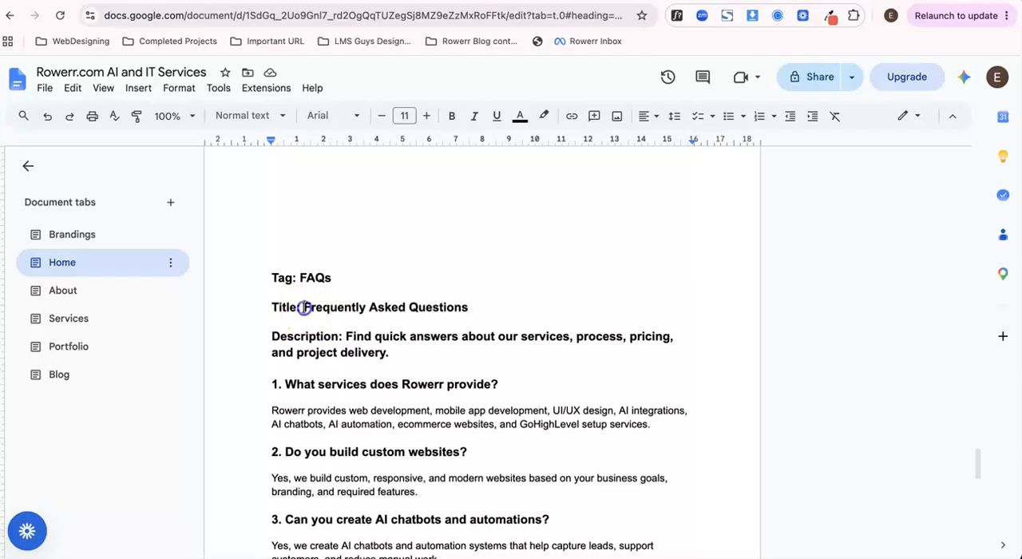
left_click_drag(445, 307, 454, 310)
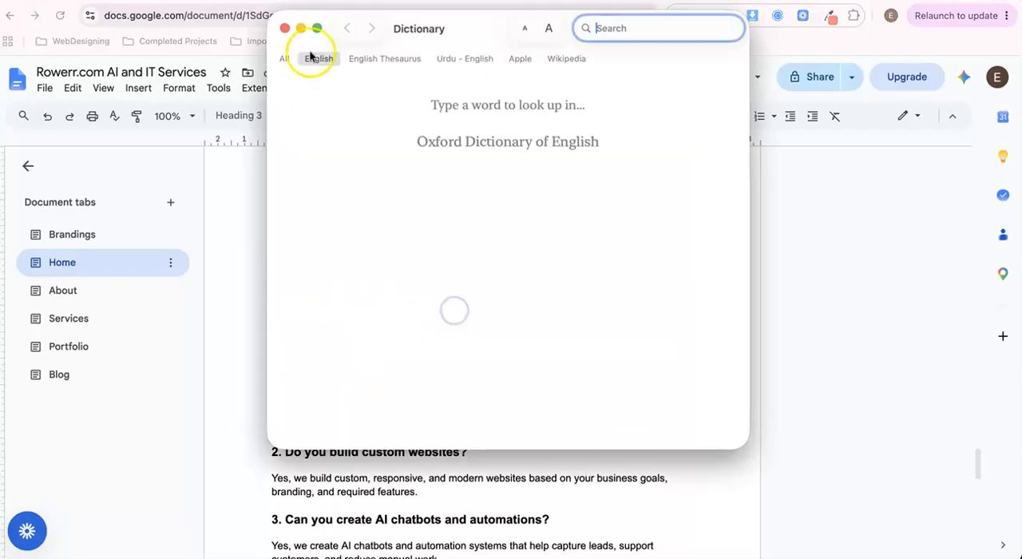
left_click(283, 31)
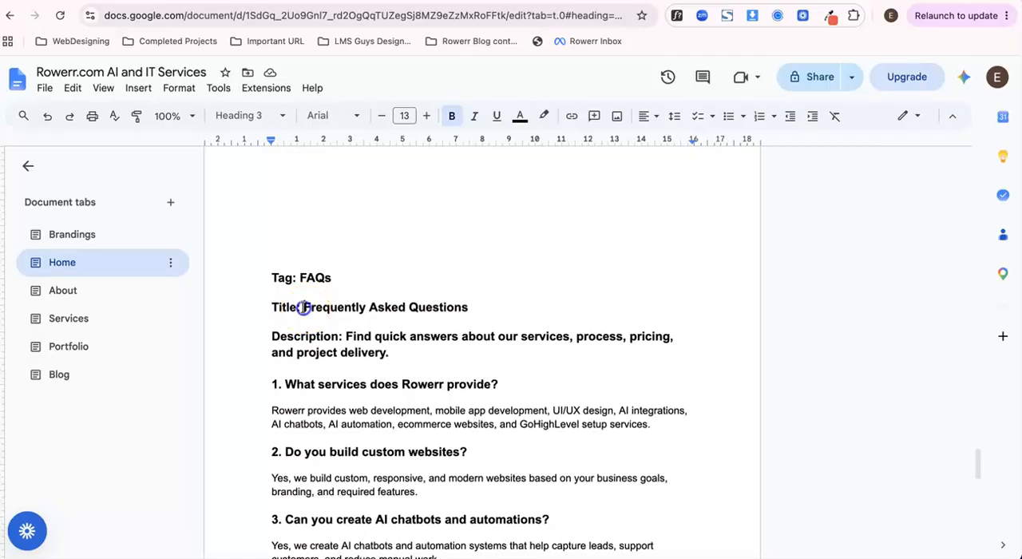
left_click_drag(304, 308, 469, 299)
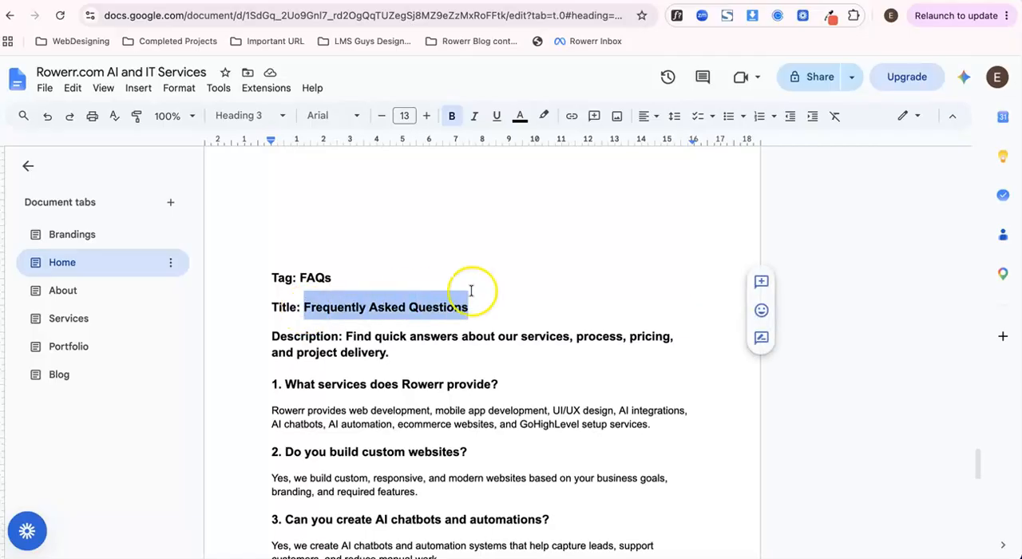
left_click(231, 2)
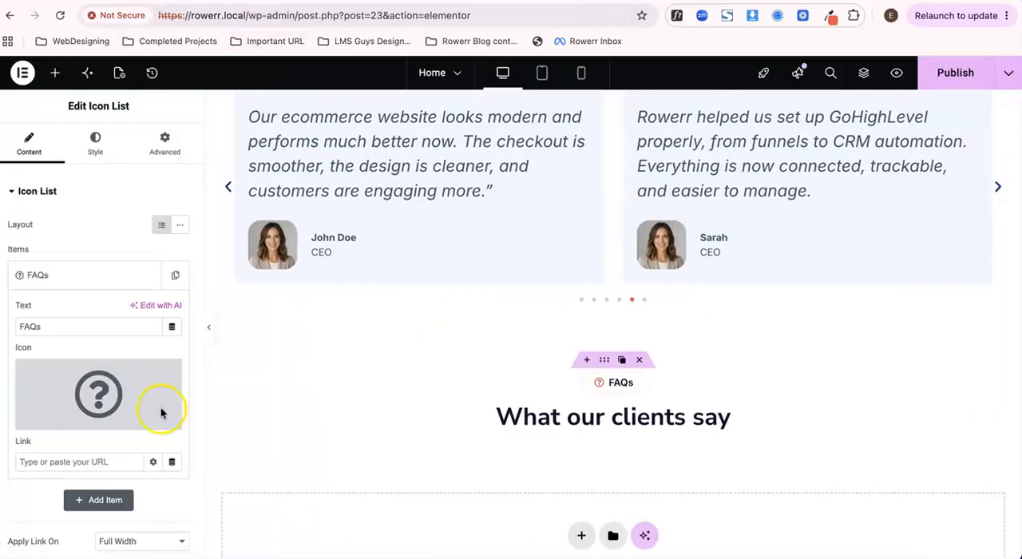
left_click(563, 417)
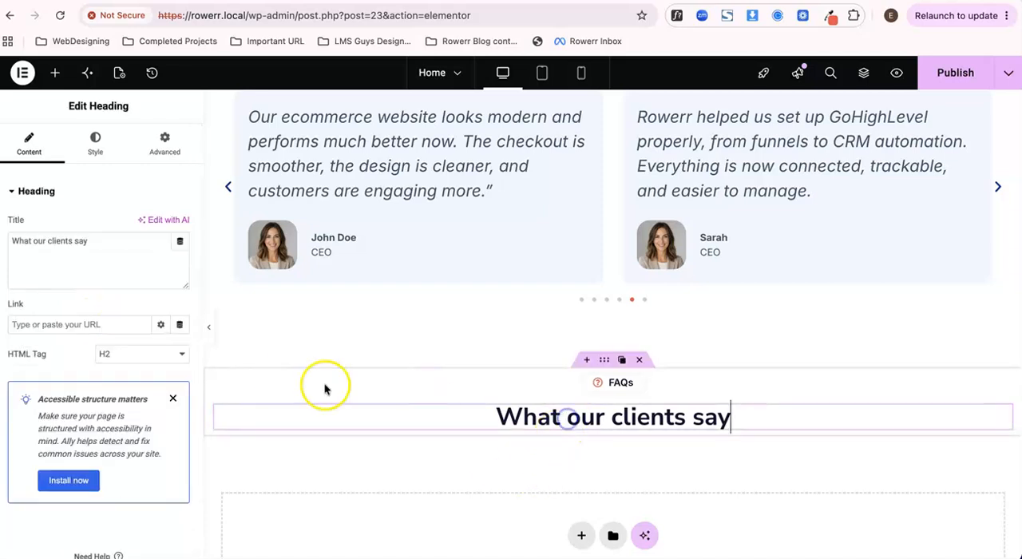
triple_click(79, 237)
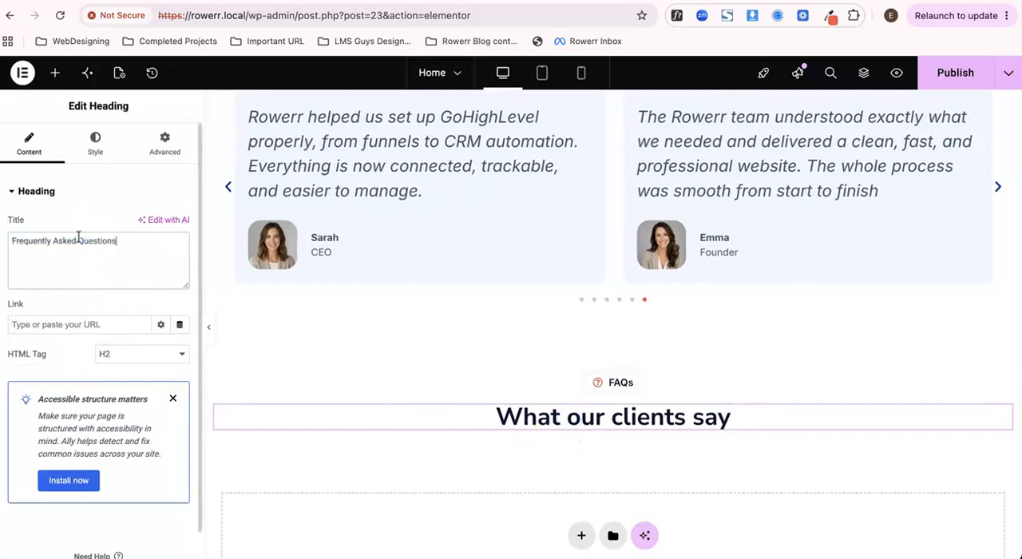
- Copy the description text from the testimonials section and paste it below the Frequently Asked Questions heading
scroll(346, 292, "up", 3)
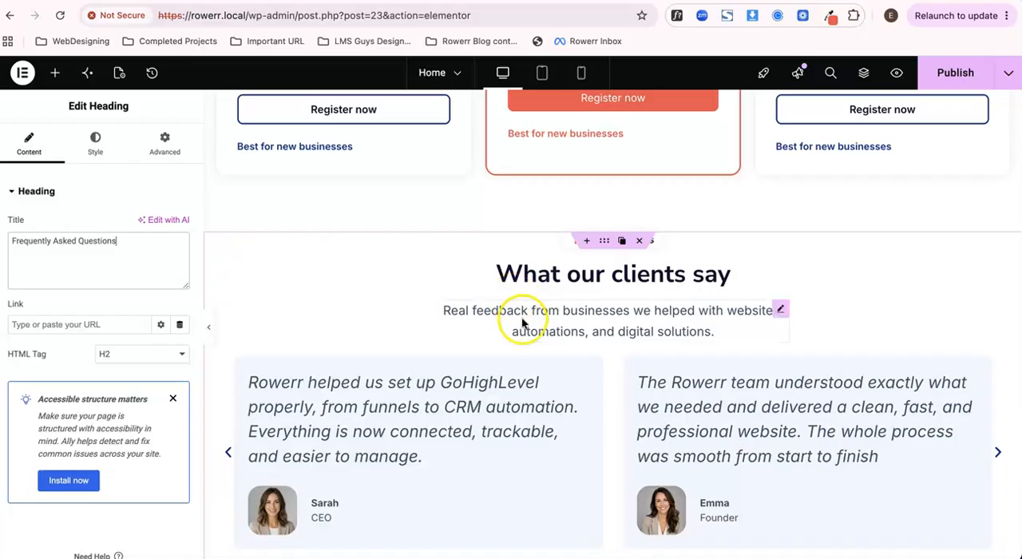
right_click(523, 321)
left_click(550, 277)
scroll(556, 278, "down", 2)
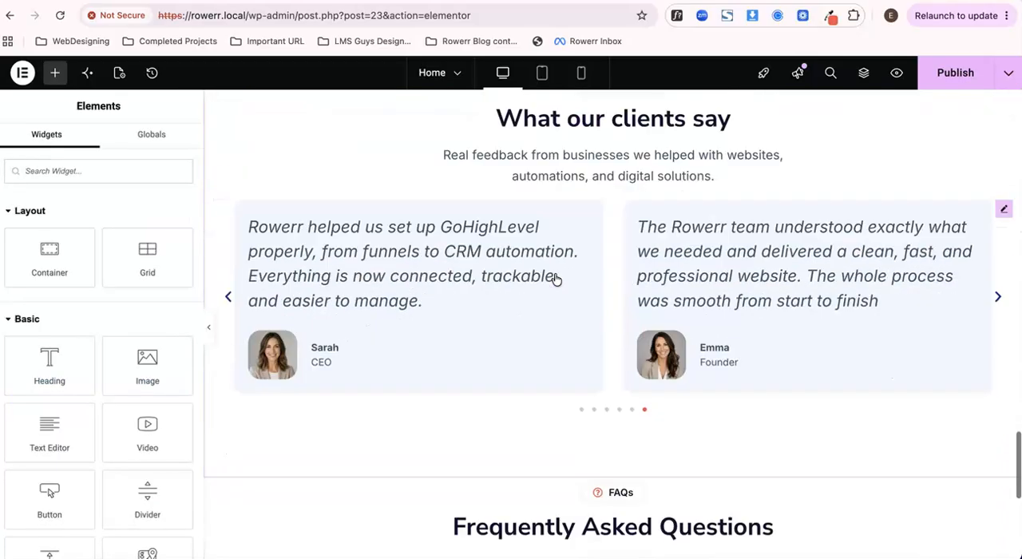
scroll(557, 278, "down", 3)
right_click(563, 253)
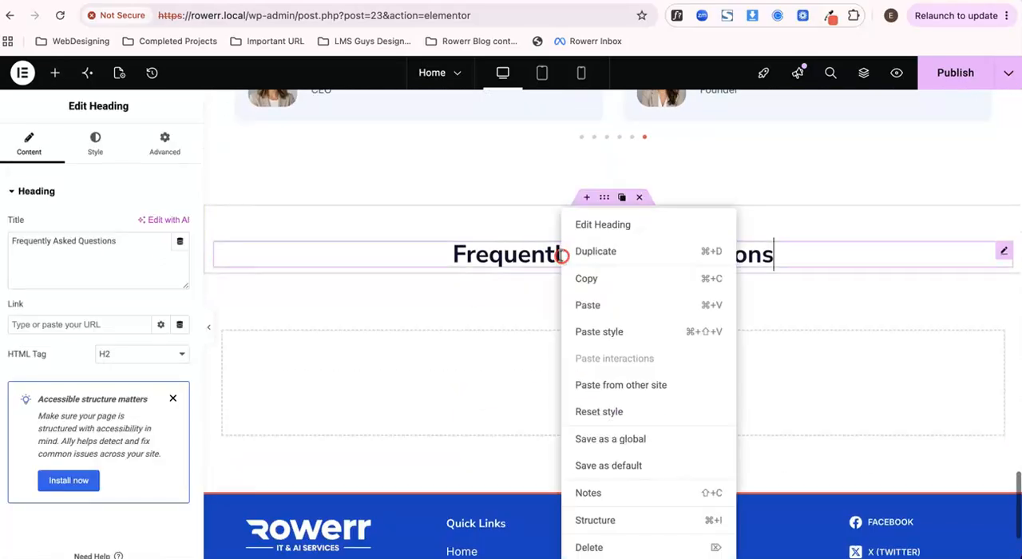
left_click(583, 307)
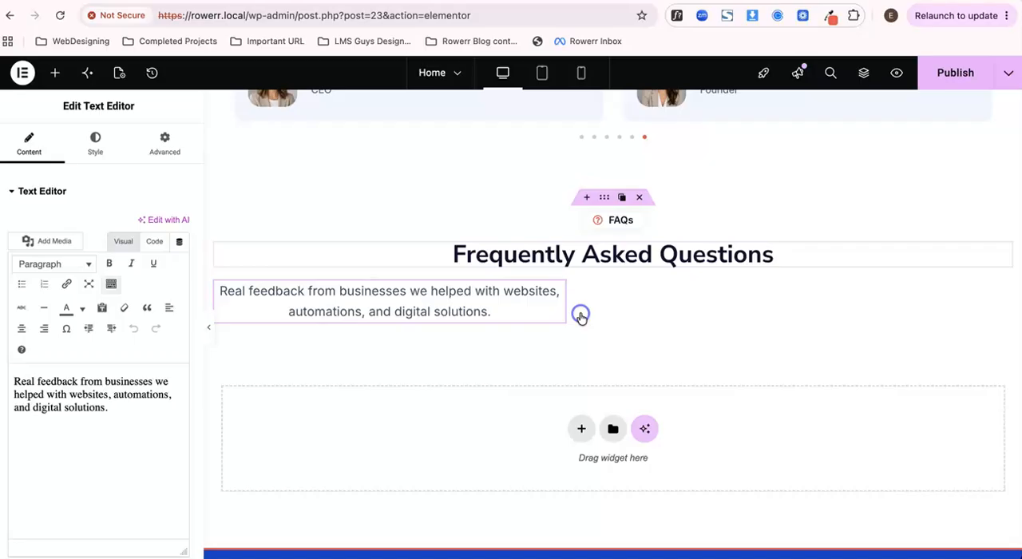
- Set the FAQ container's item alignment to center
left_click(604, 198)
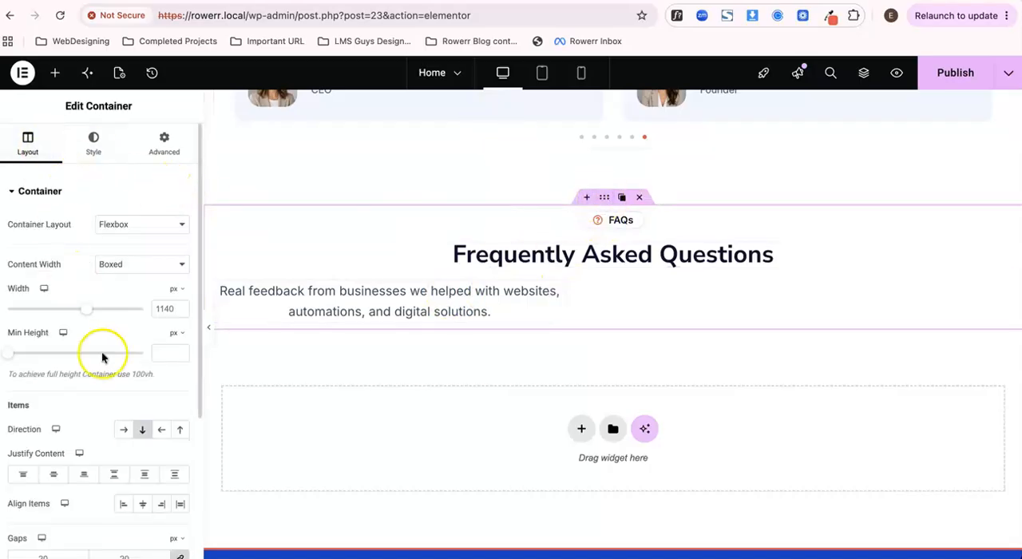
scroll(102, 351, "down", 3)
left_click(142, 357)
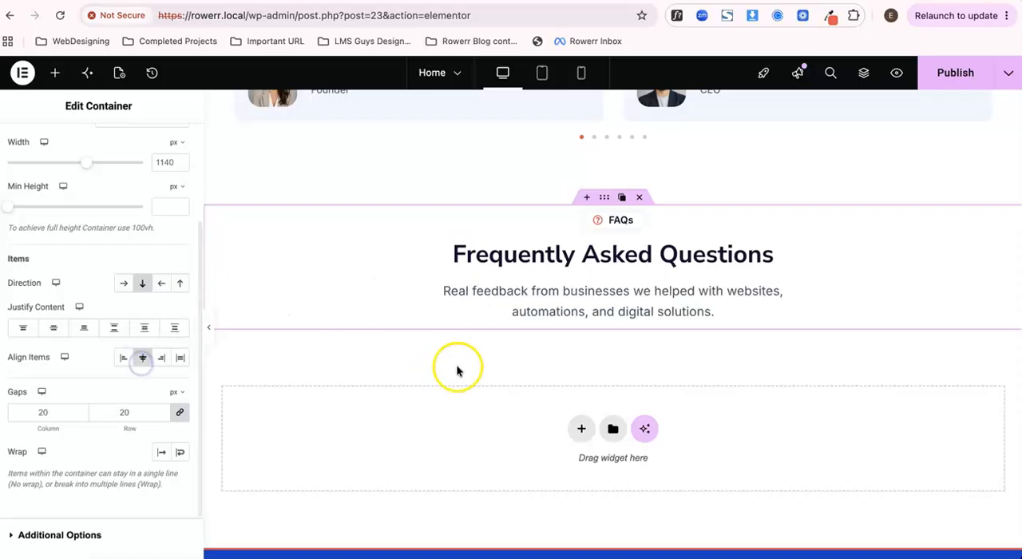
- Copy the FAQ description sentence from the Google Docs content document and return to the page editor
left_click(435, 1)
scroll(414, 313, "down", 1)
left_click_drag(345, 261, 385, 277)
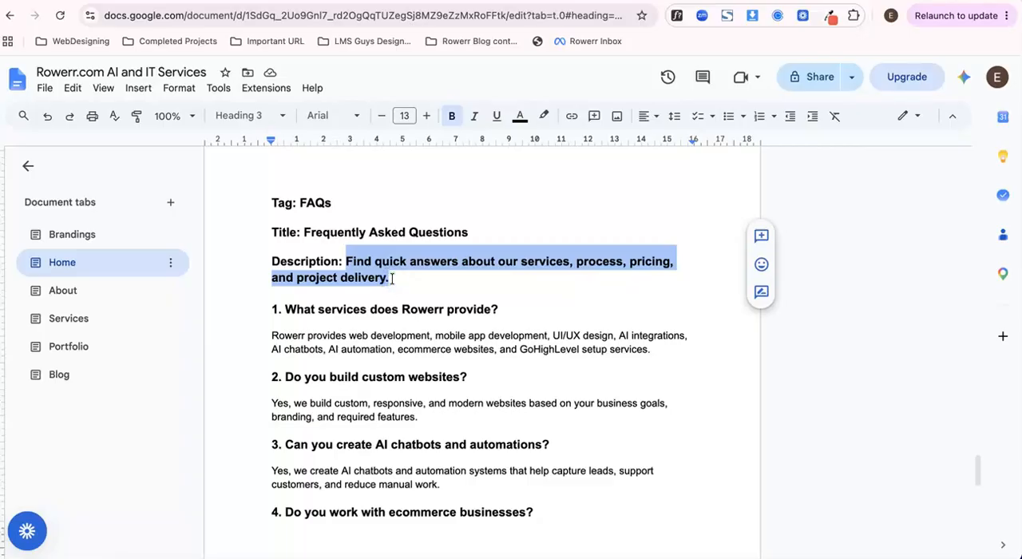
left_click(262, 1)
left_click(227, 17)
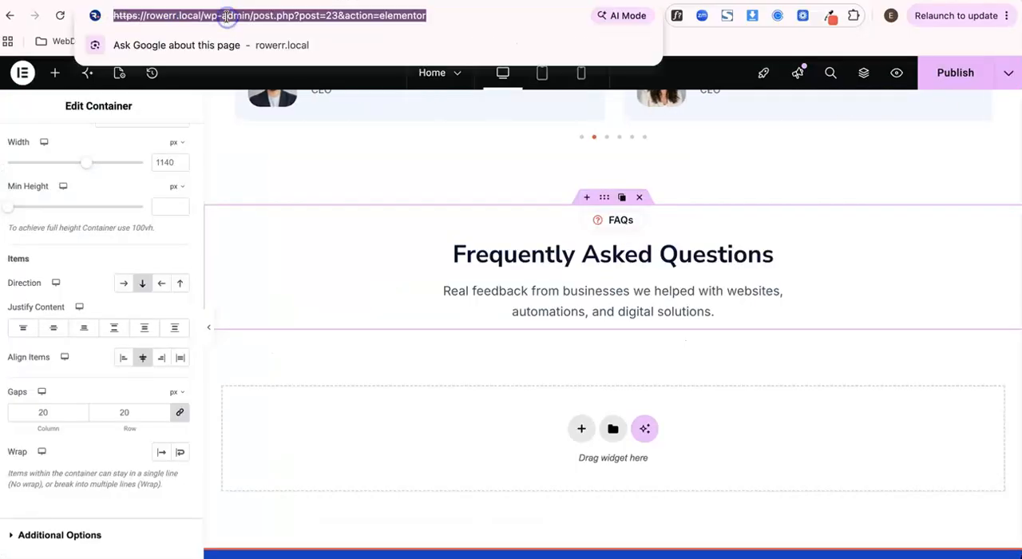
key("ctrl+v")
key("ctrl+a")
key("BackSpace")
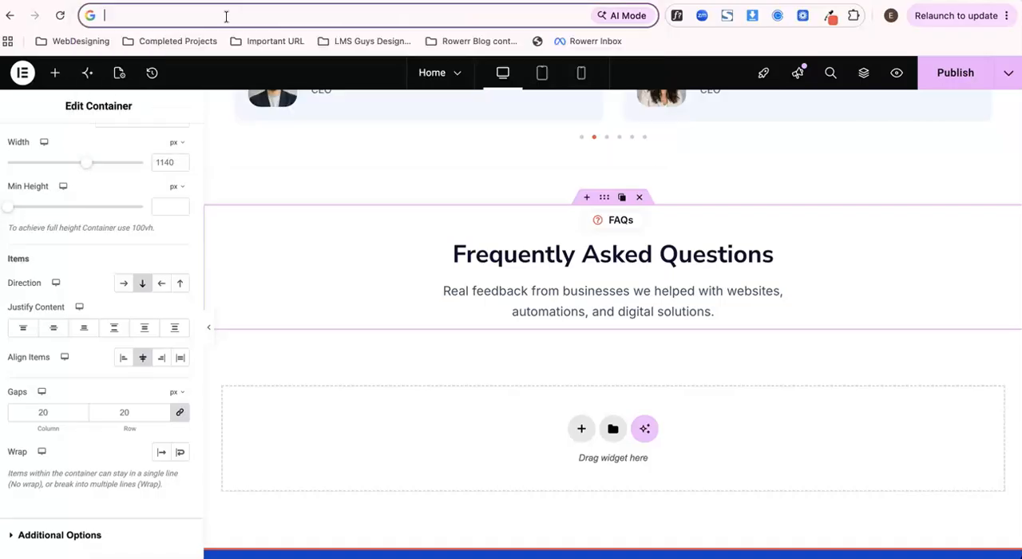
- Replace the FAQ description in code view with "Find quick answers about our services, process, pricing, and project delivery."
left_click(487, 298)
left_click(130, 402)
left_click(154, 240)
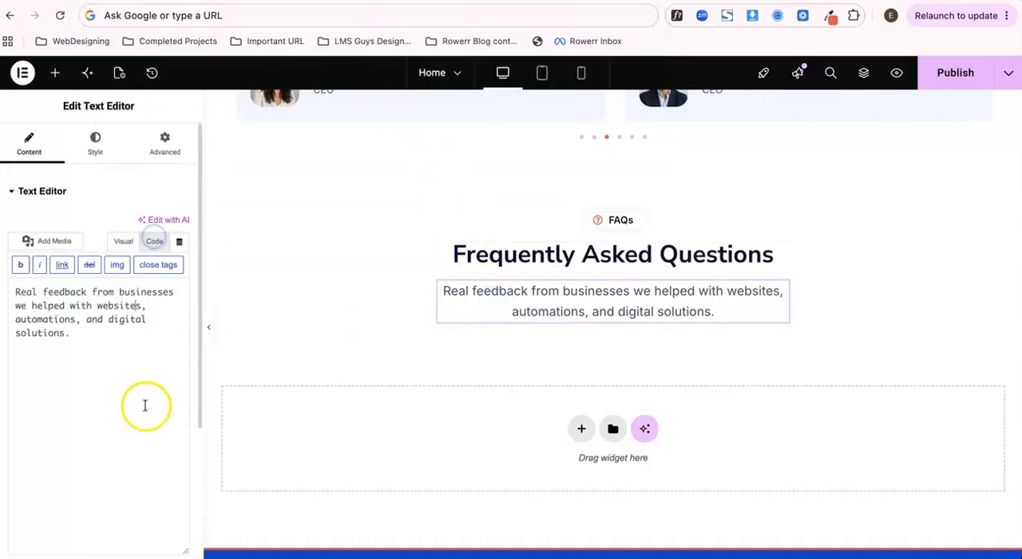
key("ctrl+a")
key("ctrl+v")
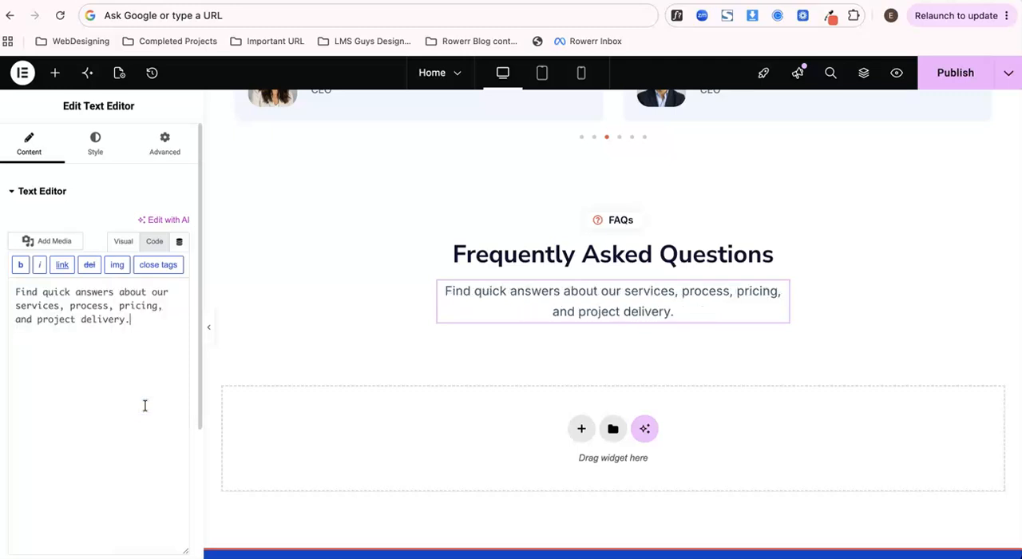
left_click(95, 146)
scroll(338, 260, "down", 1)
scroll(338, 261, "down", 1)
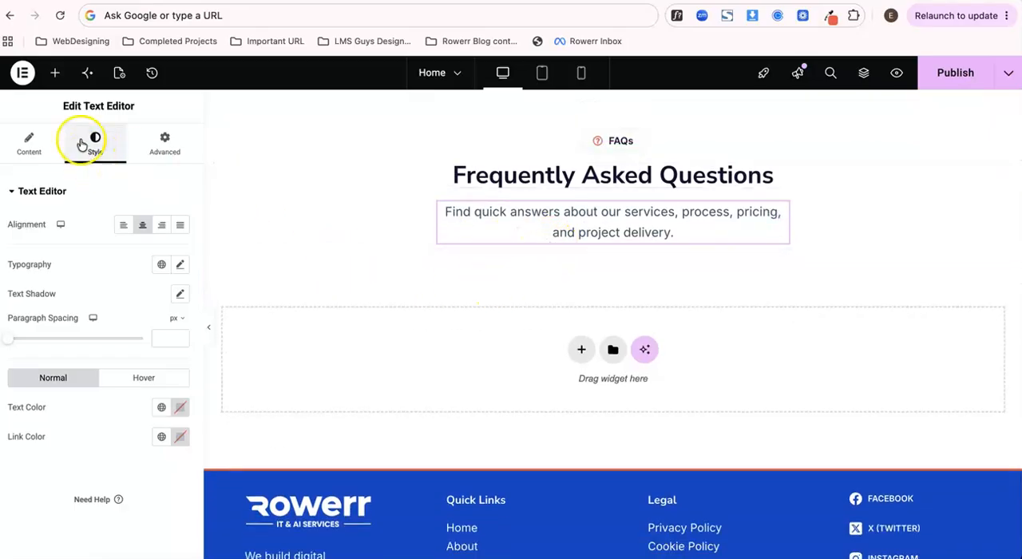
- Add an Accordion widget below the FAQ description and test expanding and collapsing its first item
left_click(55, 73)
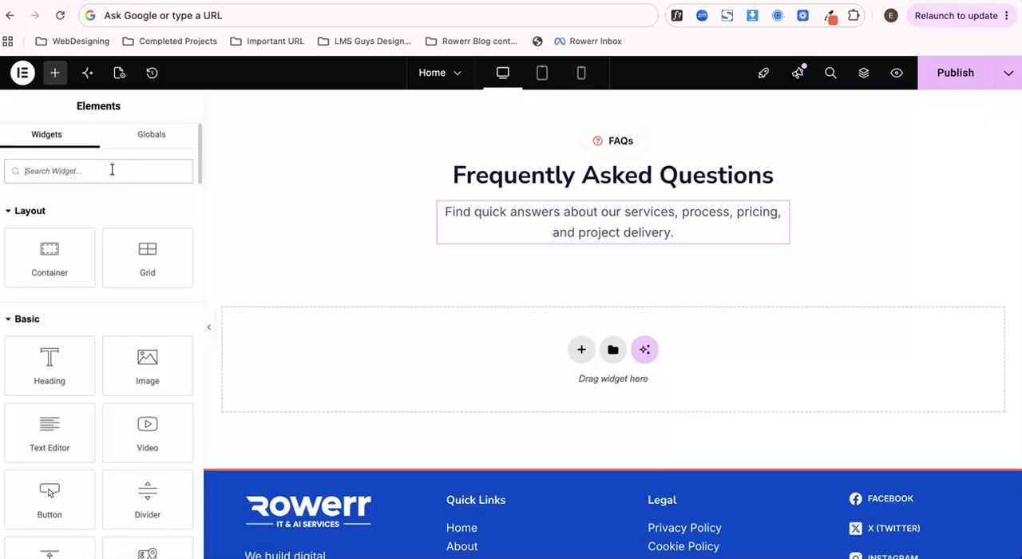
type("Faq")
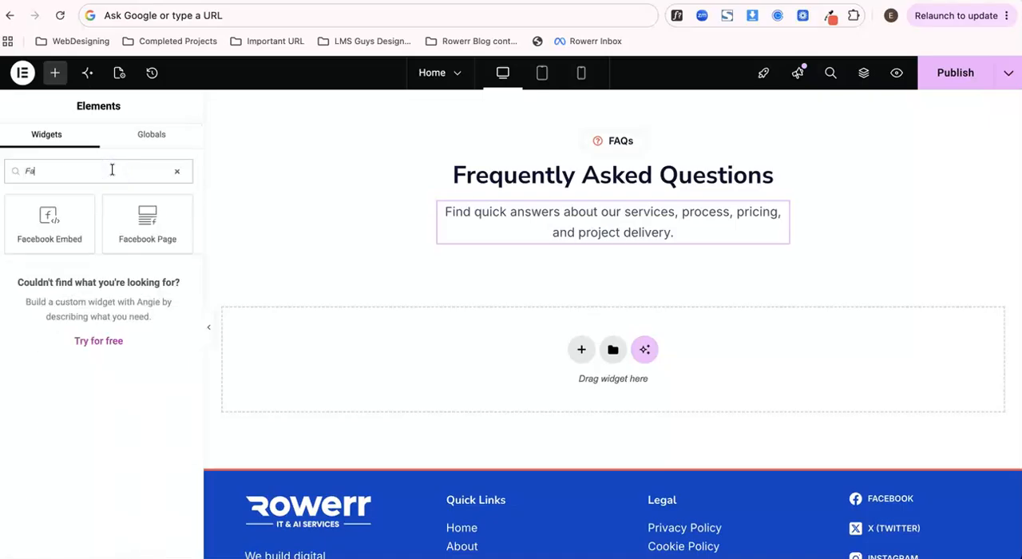
left_click(177, 173)
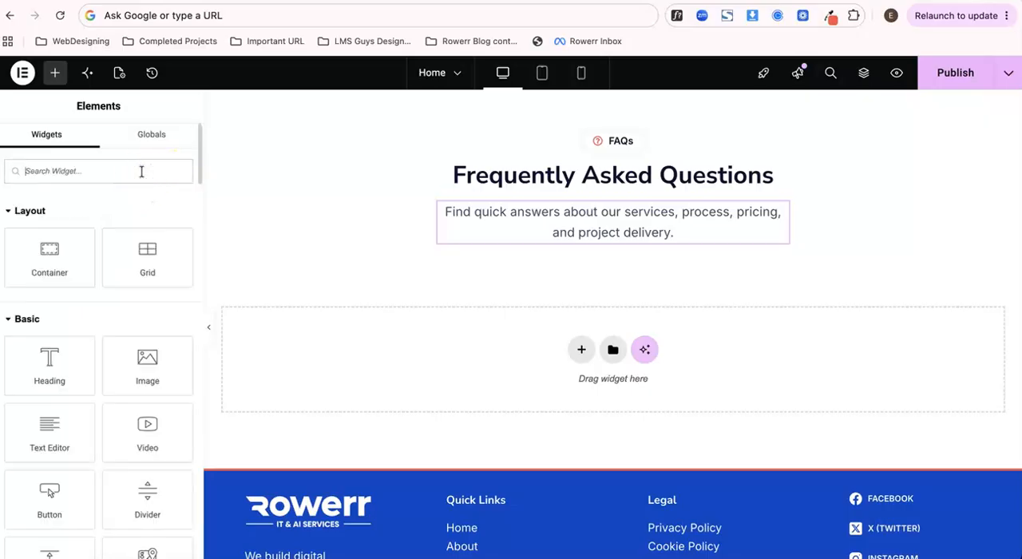
type("acco")
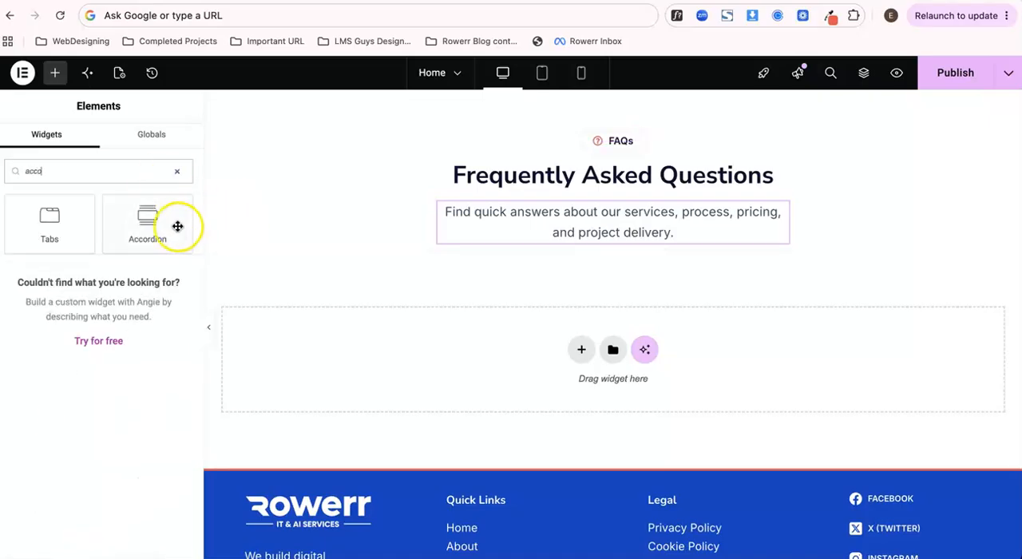
left_click_drag(178, 225, 547, 236)
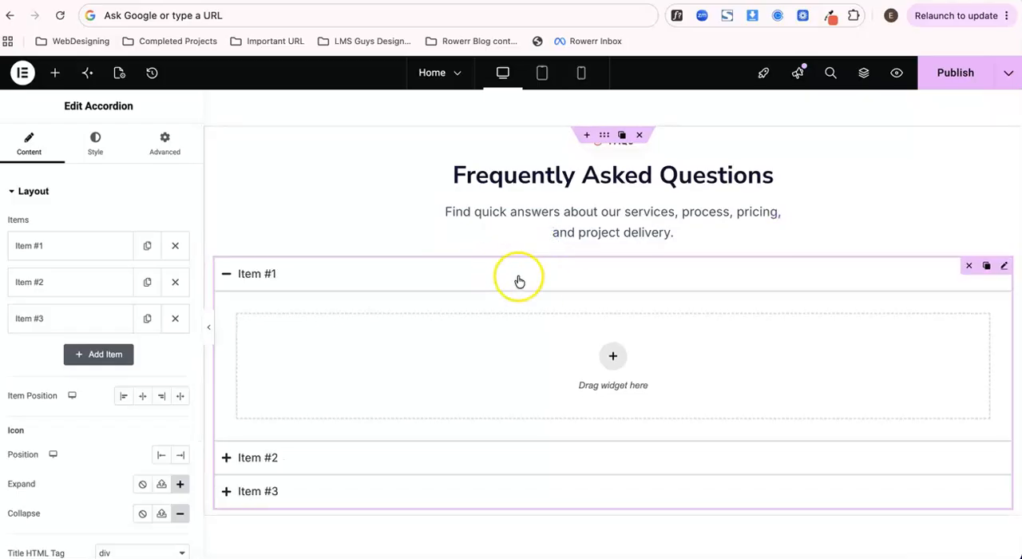
left_click(475, 281)
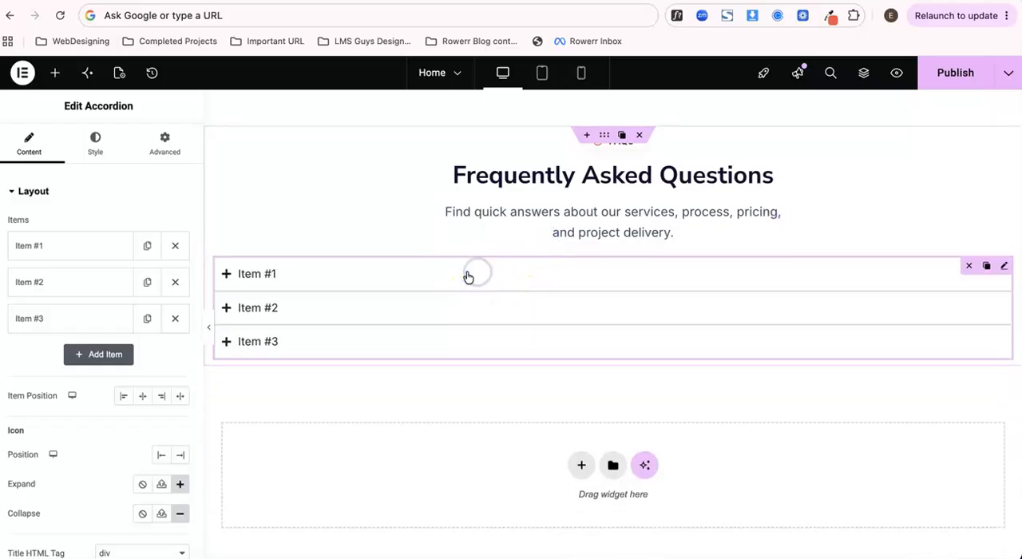
left_click(391, 275)
left_click(289, 274)
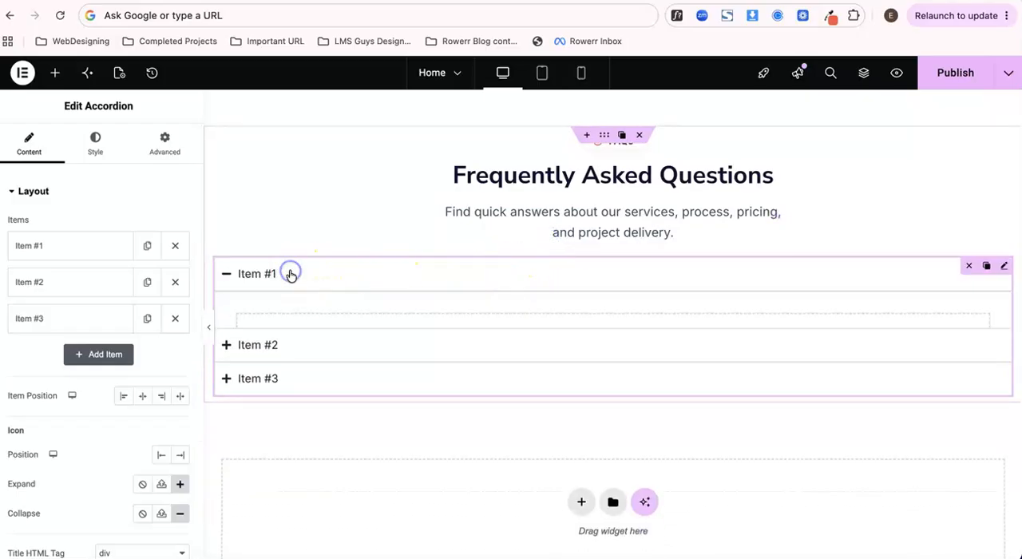
- Copy the first question from the Google Docs content document and set the first accordion item's title to "What services does Rowerr provide?"
left_click(114, 247)
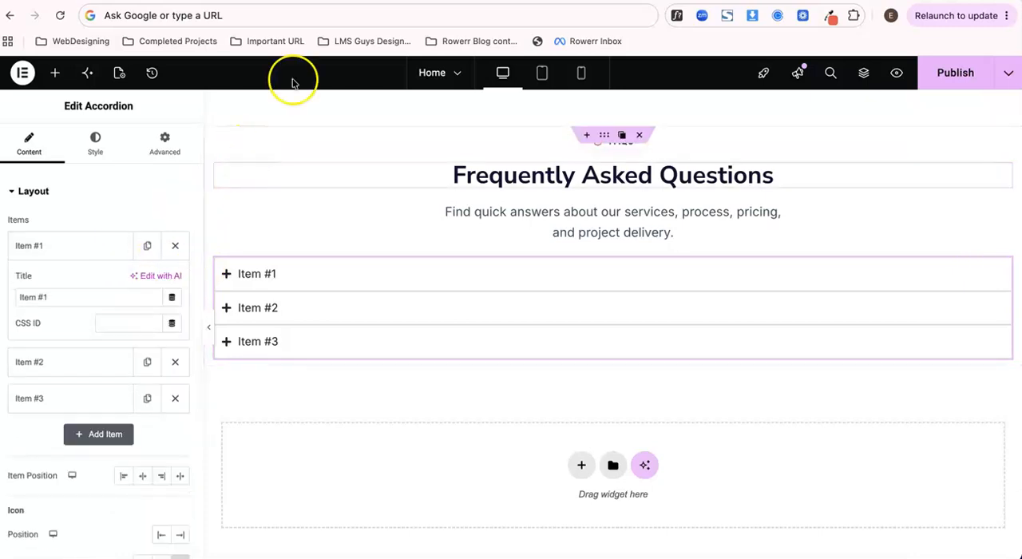
left_click(338, 2)
left_click(379, 285)
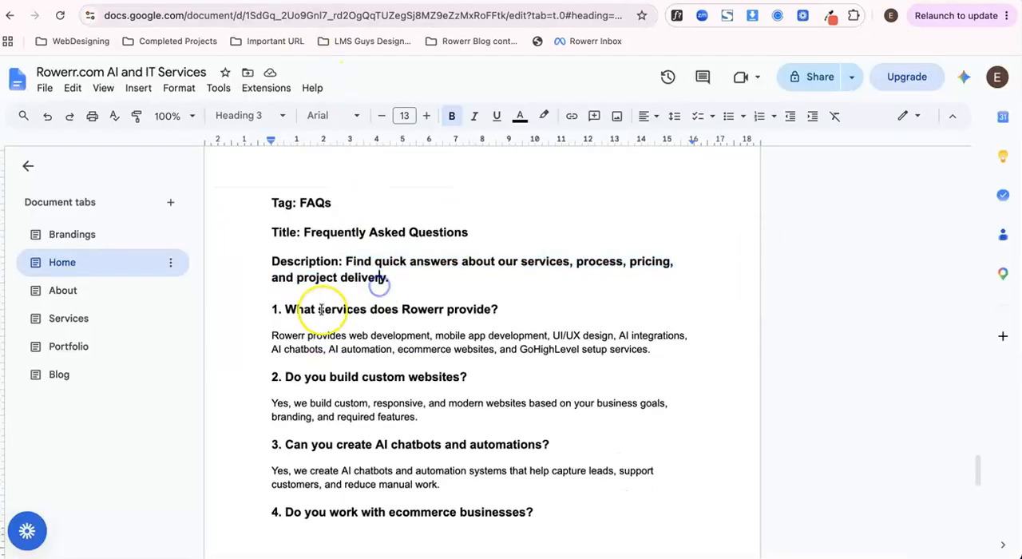
left_click_drag(288, 309, 503, 304)
key("super+c")
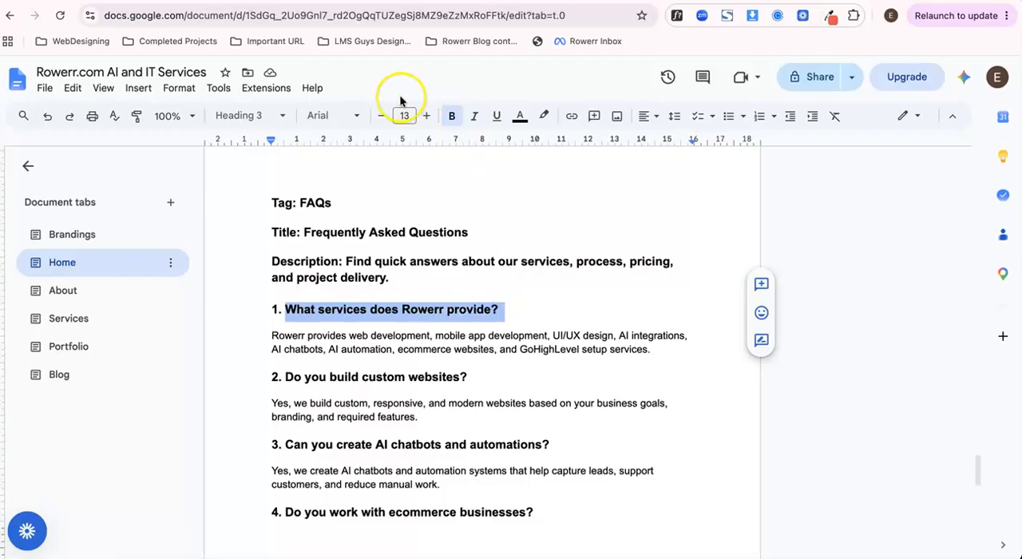
left_click(271, 2)
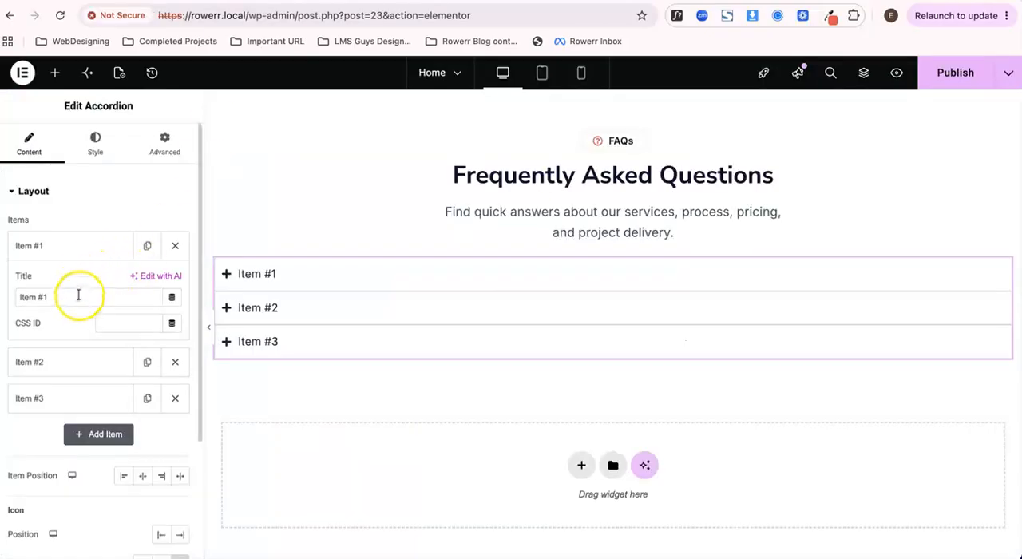
key("super+v")
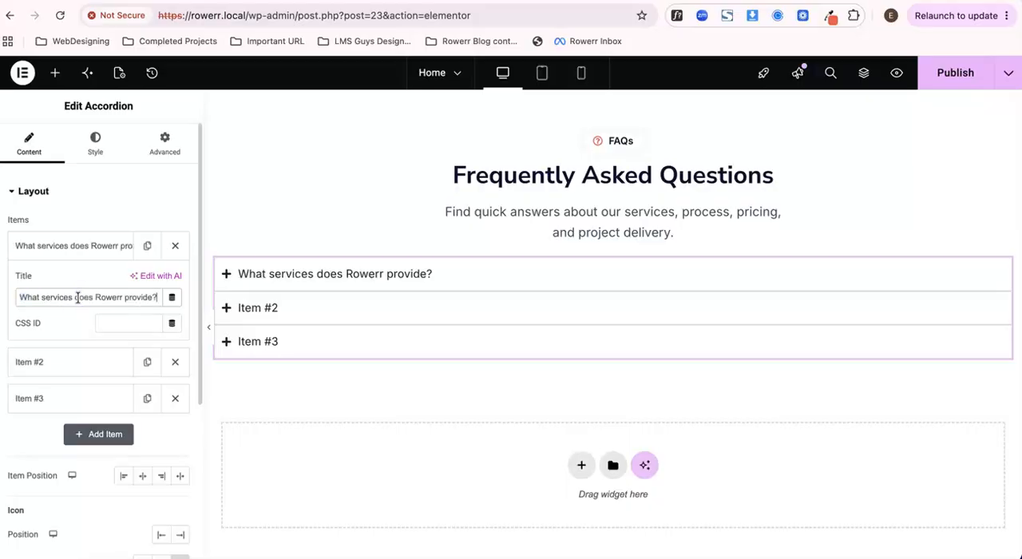
left_click(96, 252)
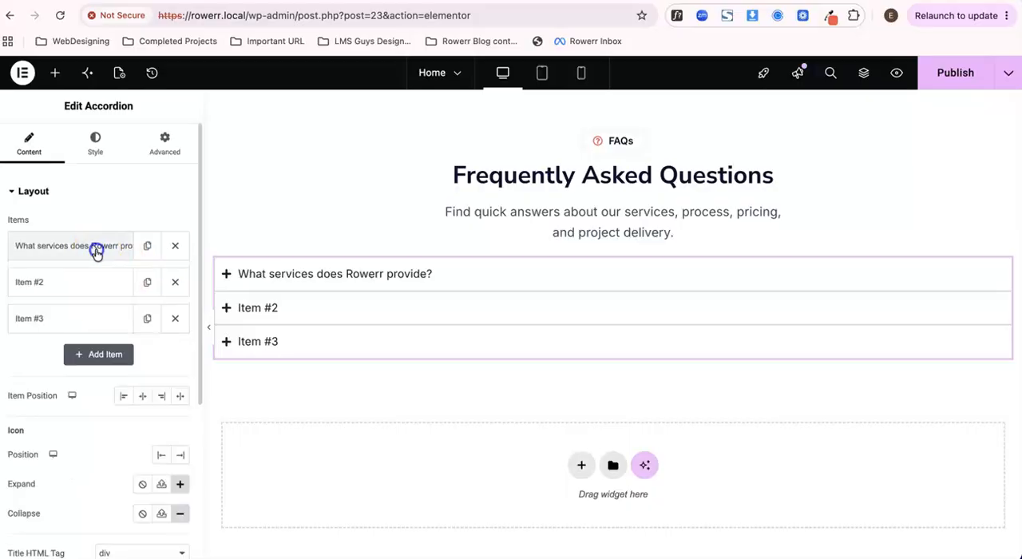
left_click(96, 252)
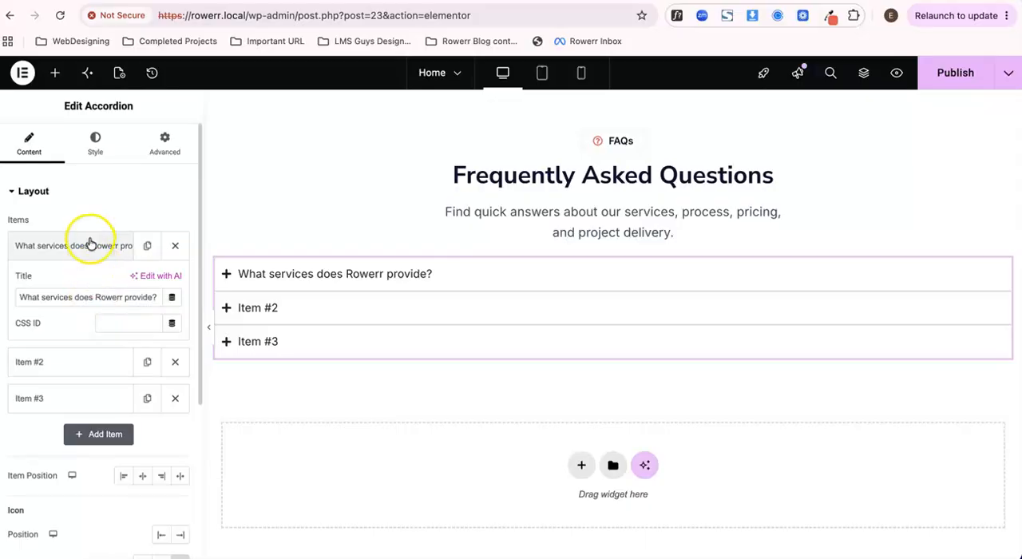
left_click(89, 241)
- Add a Text Editor widget inside the expanded first accordion item
left_click(343, 277)
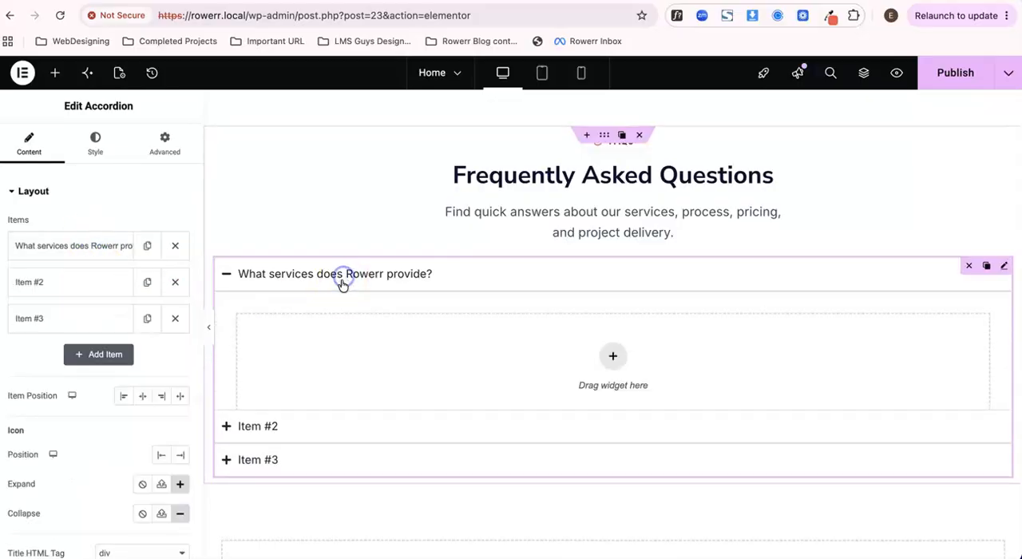
left_click(610, 357)
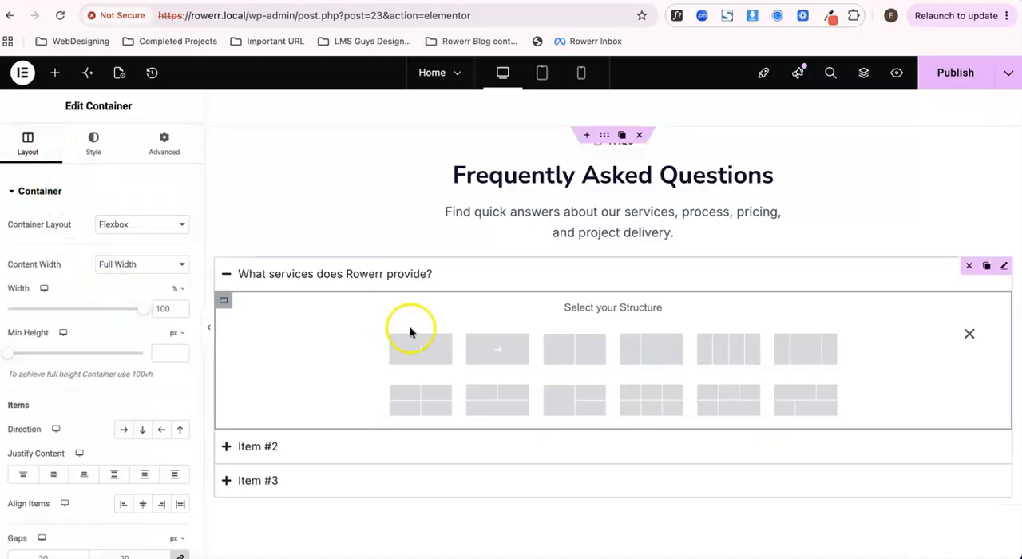
left_click(970, 334)
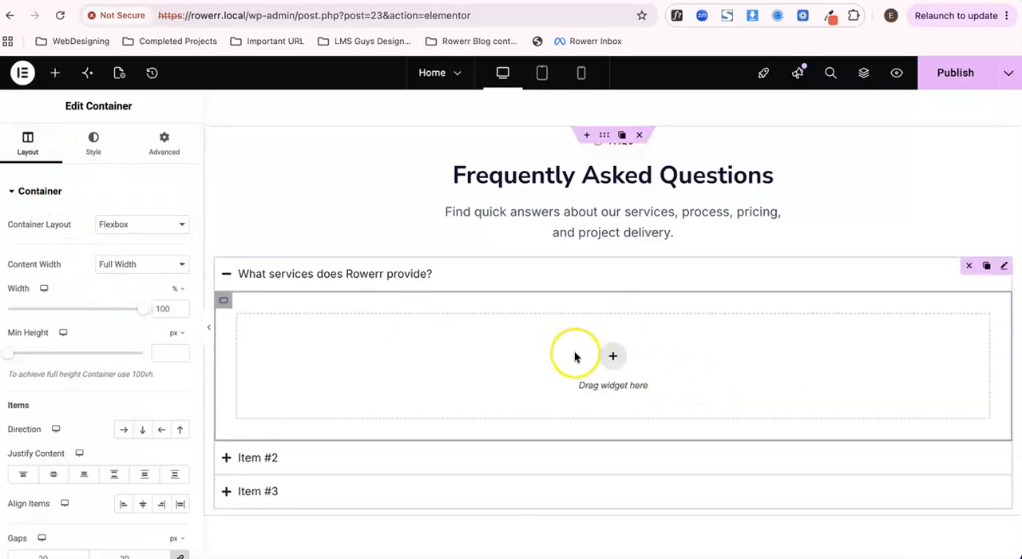
left_click(54, 76)
scroll(95, 343, "down", 2)
left_click_drag(50, 335, 592, 356)
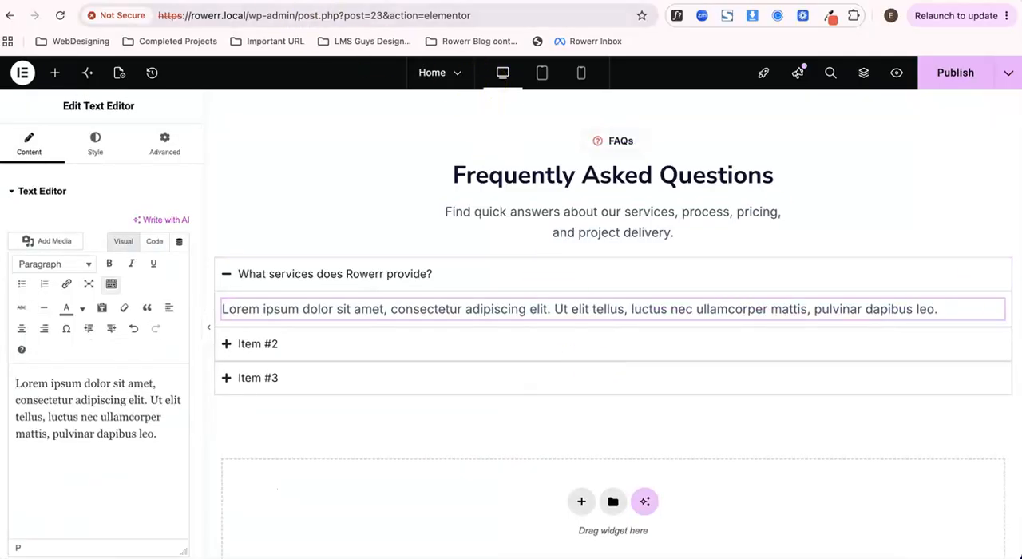
- Copy the first question's answer from the Google Docs document and replace the new text widget's placeholder with it in code view
key("ctrl+Tab")
left_click_drag(272, 335, 647, 353)
key("super+c")
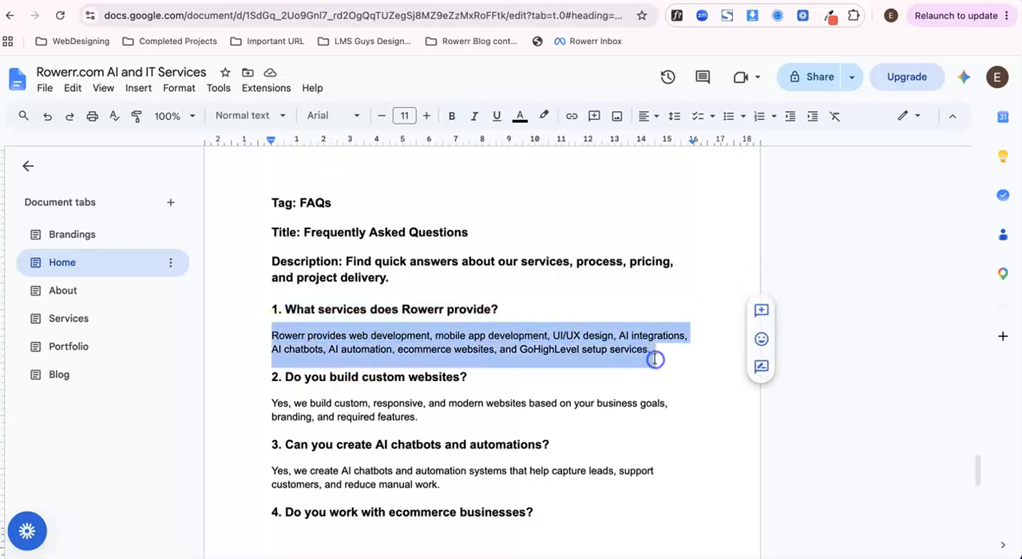
key("ctrl+Tab")
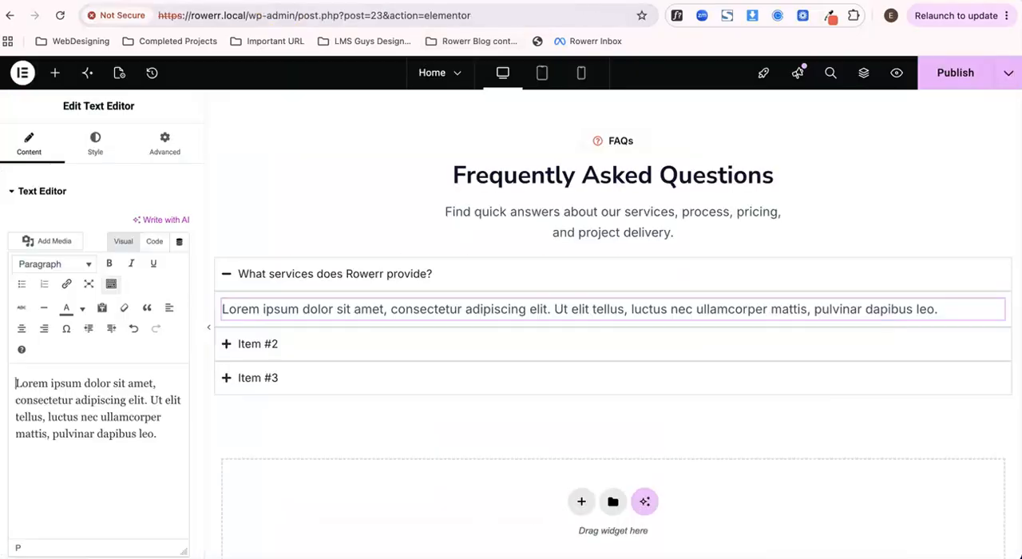
left_click(153, 247)
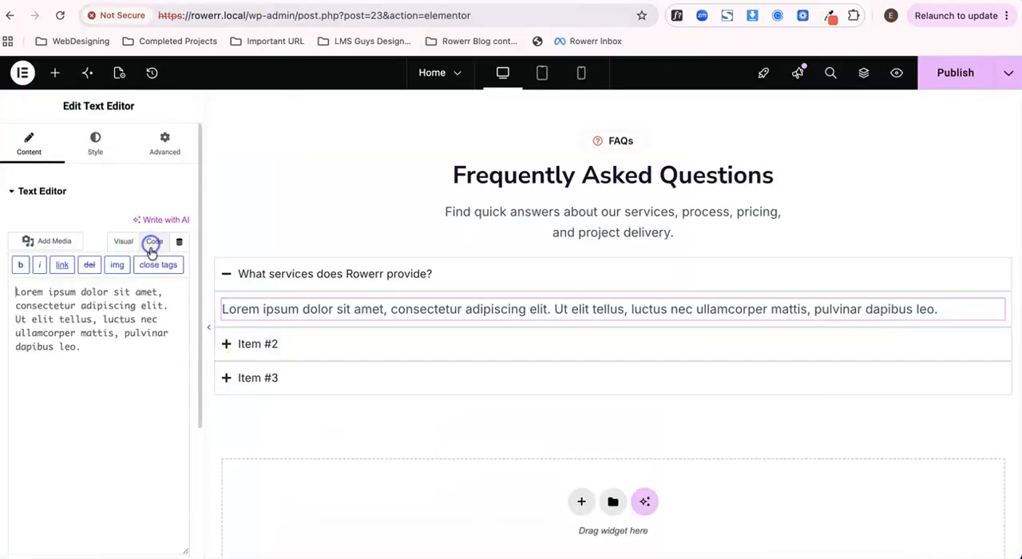
key("super+a")
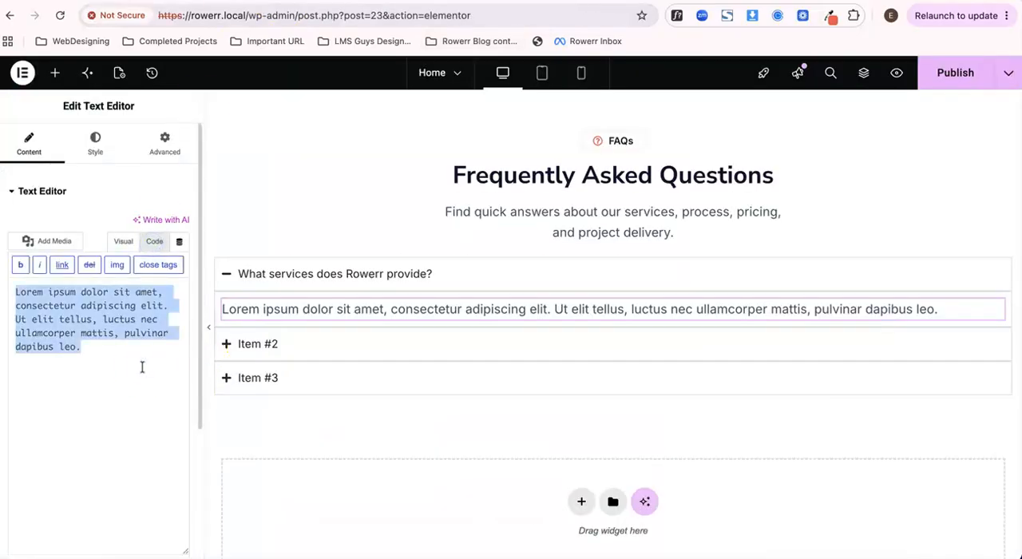
key("super+v")
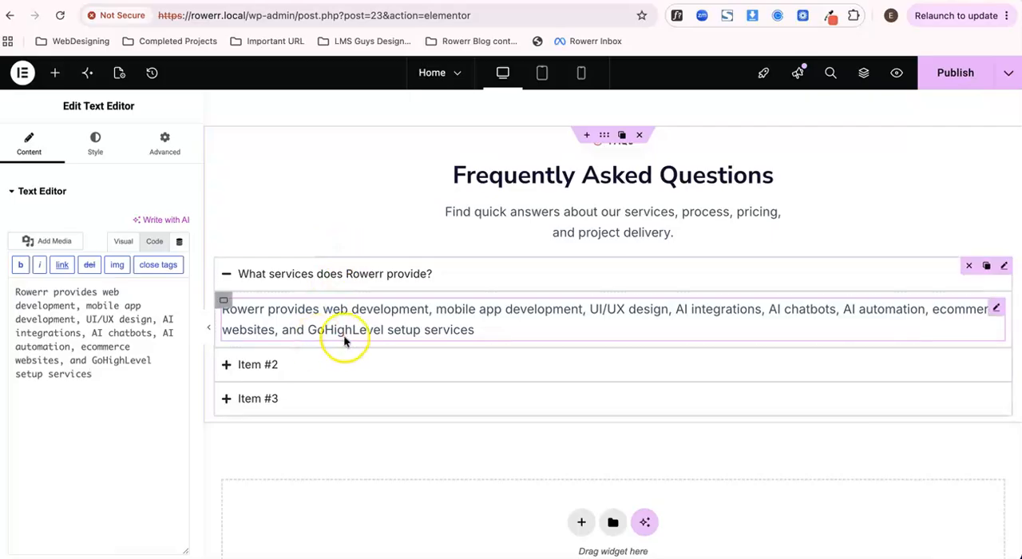
- Duplicate the third accordion item twice and delete both copies
left_click(381, 276)
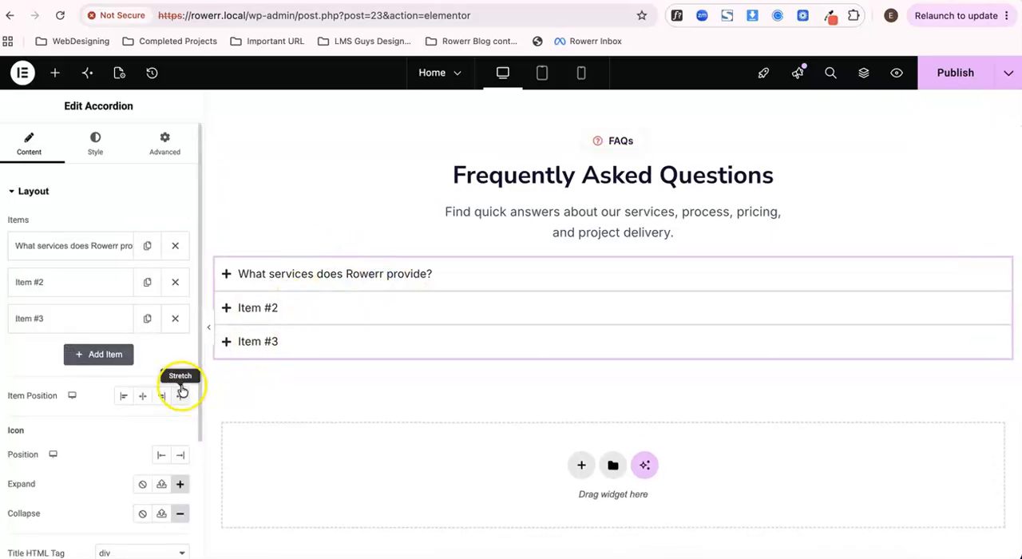
left_click(147, 319)
left_click(146, 355)
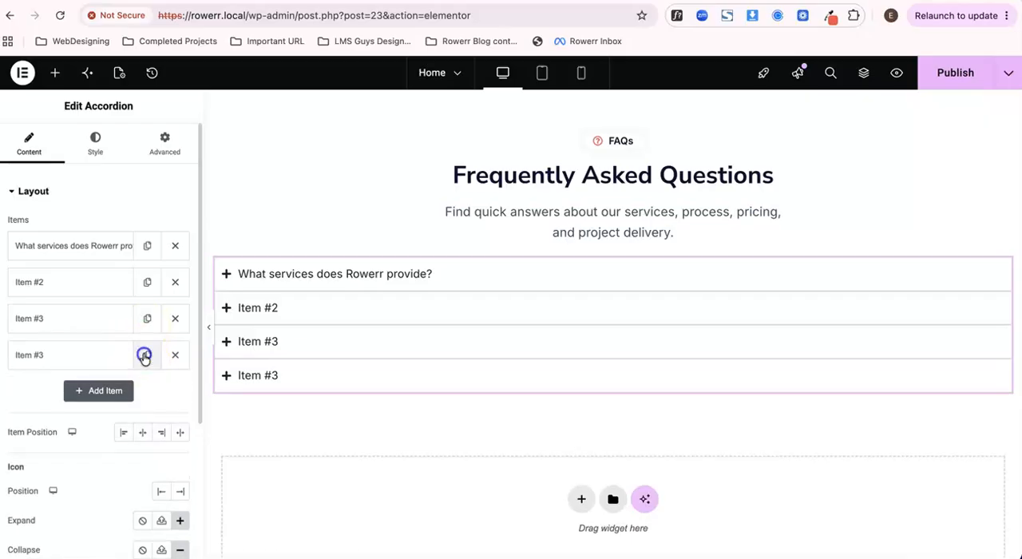
left_click(174, 390)
left_click(175, 354)
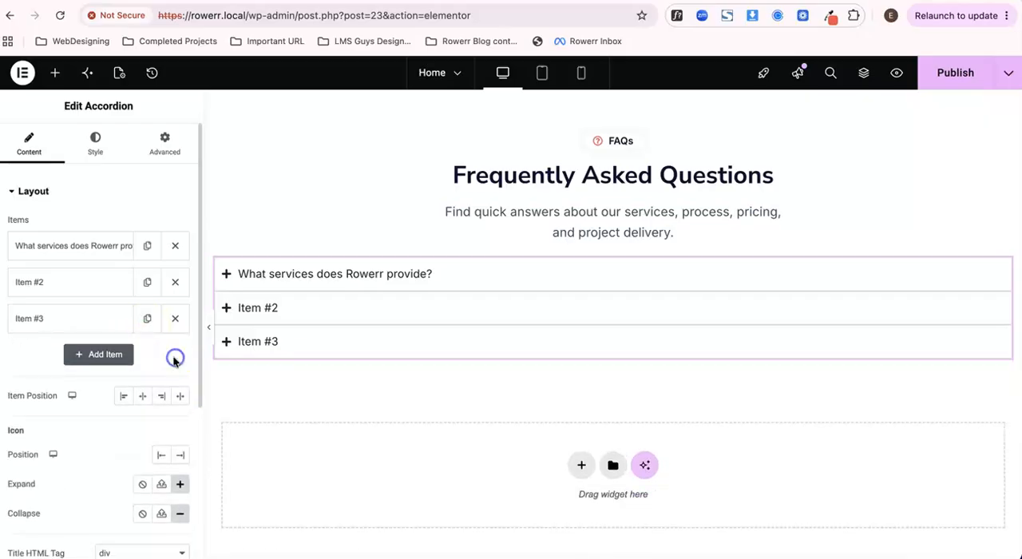
- Open the second accordion item's settings and check the answers of the last two questions on the page
left_click(82, 284)
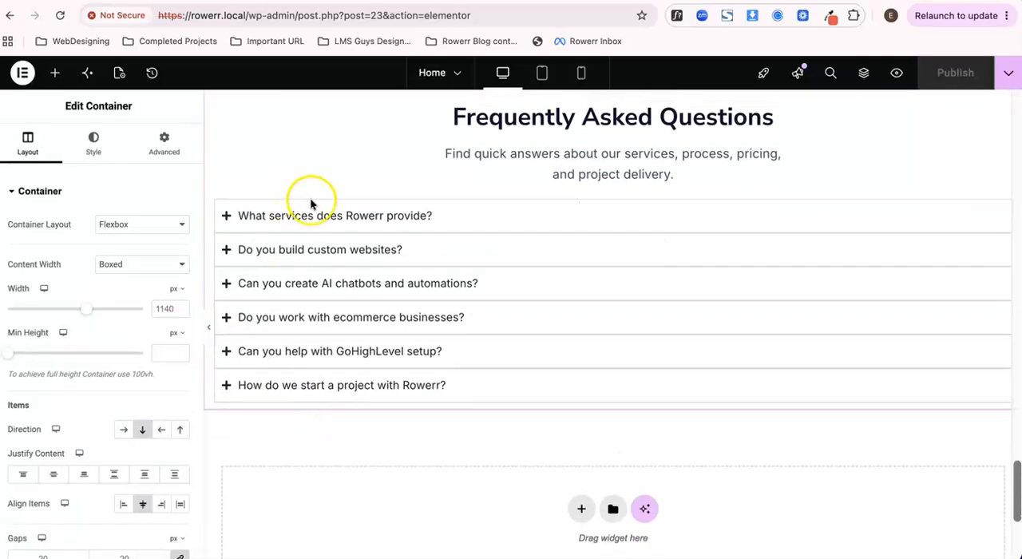
left_click(308, 386)
left_click(296, 352)
left_click(303, 352)
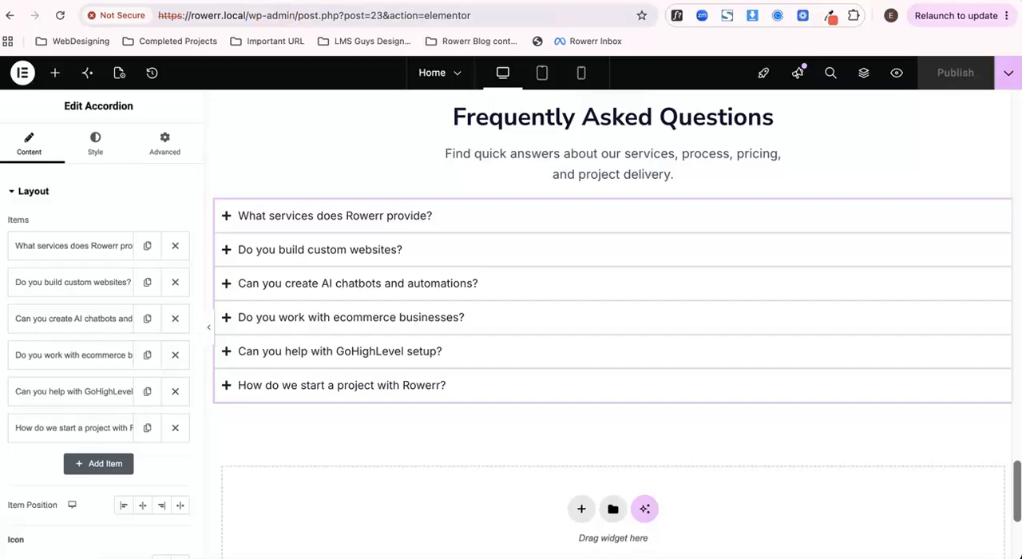
- Switch to the page preview and check the FAQ section by expanding and collapsing its first three questions
key("ctrl+Tab")
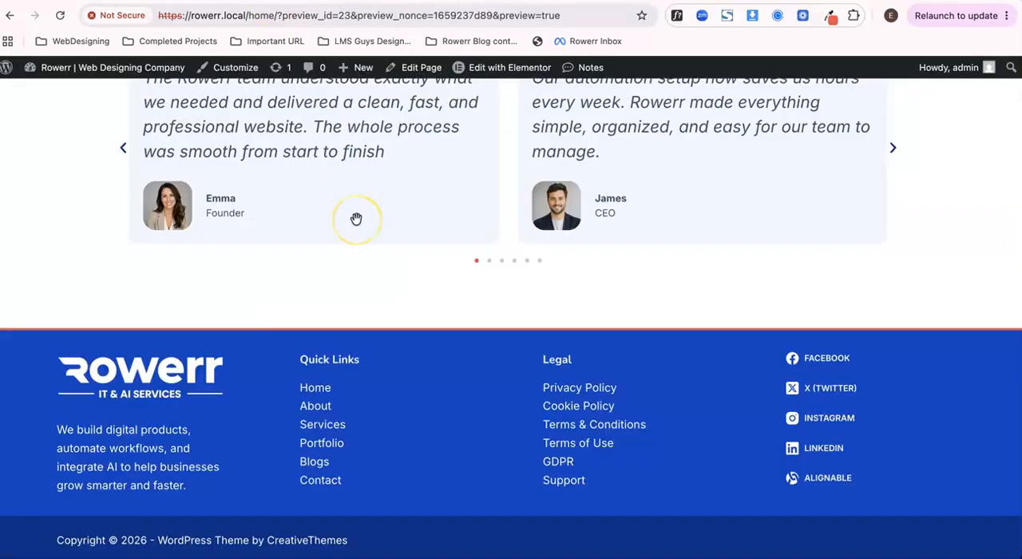
scroll(405, 289, "down", 5)
scroll(405, 290, "up", 1)
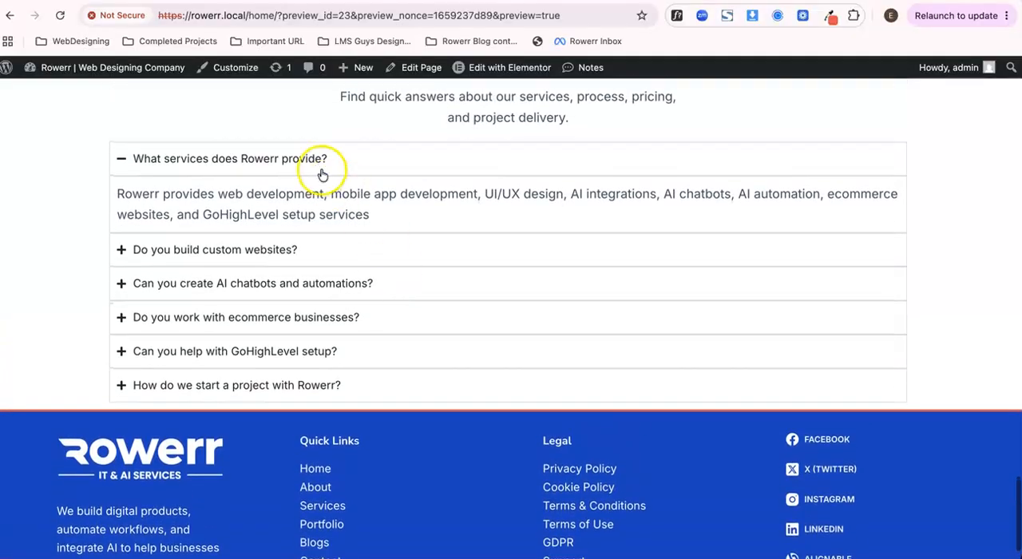
left_click(322, 174)
left_click(269, 197)
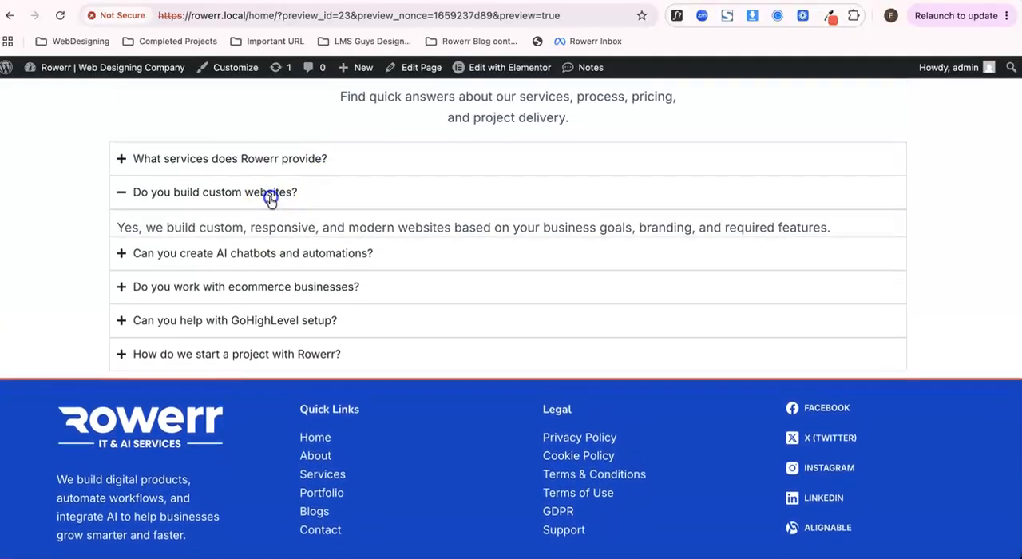
left_click(270, 199)
left_click(258, 226)
left_click(257, 226)
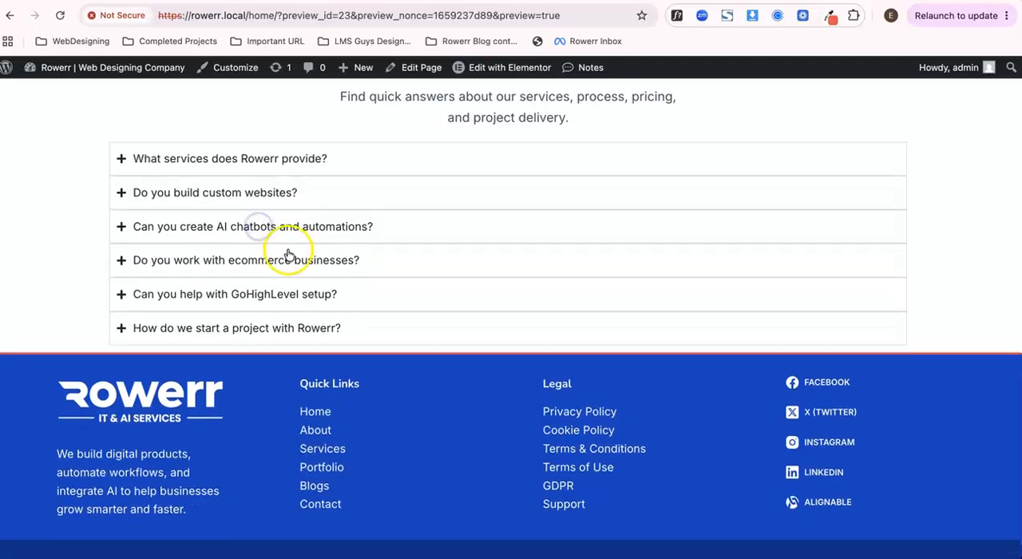
scroll(289, 254, "up", 2)
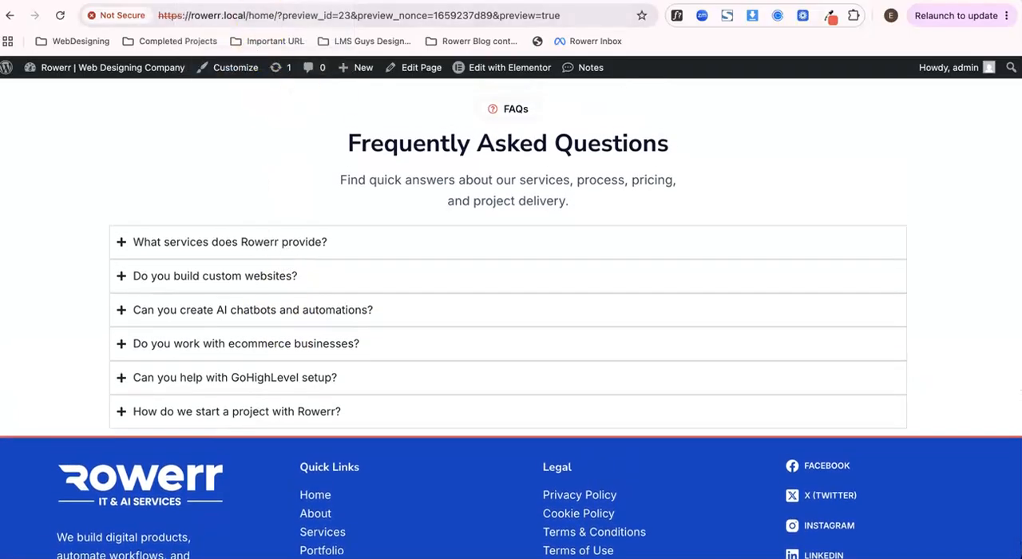
key("ctrl+shift+Tab")
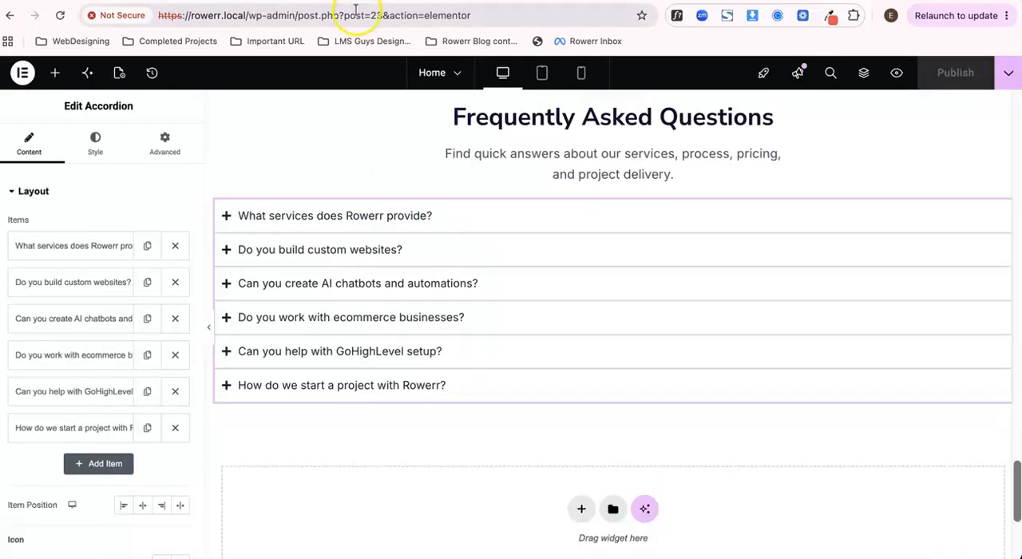
key("ctrl+Tab")
left_click(305, 289)
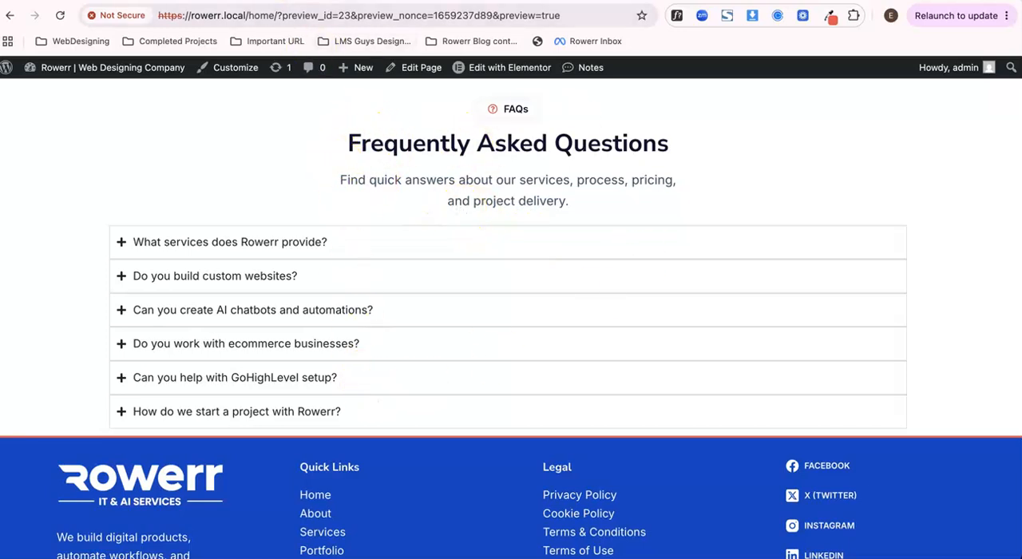
- Return to the Elementor editor, set the FAQ section container's boxed width to 702 px and publish the page
left_click(200, 0)
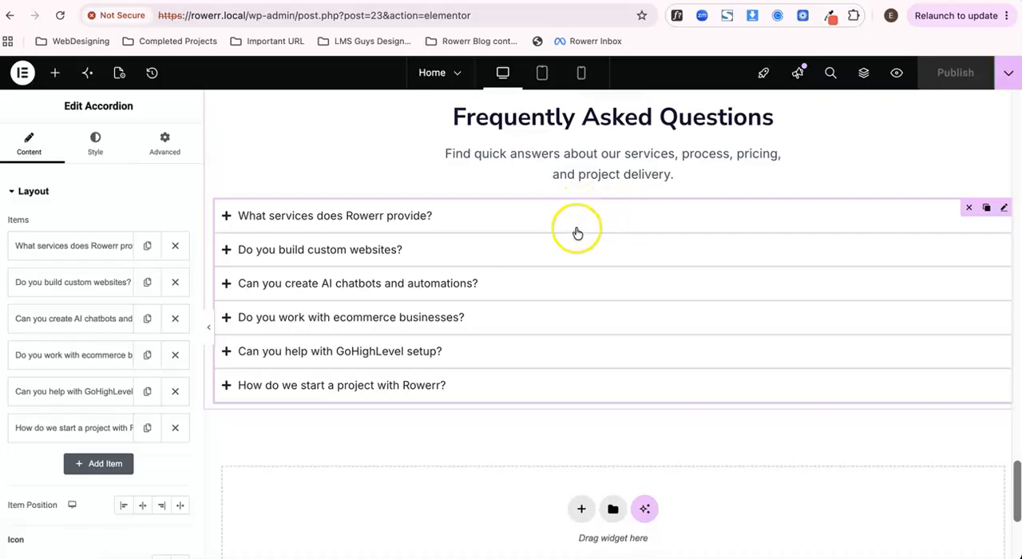
scroll(578, 231, "up", 1)
left_click(601, 121)
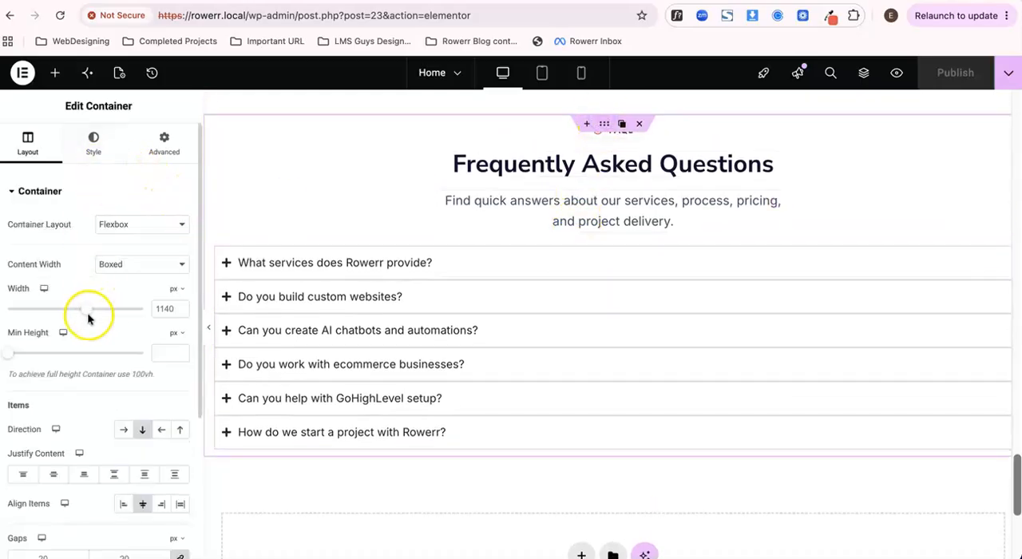
left_click_drag(90, 317, 35, 317)
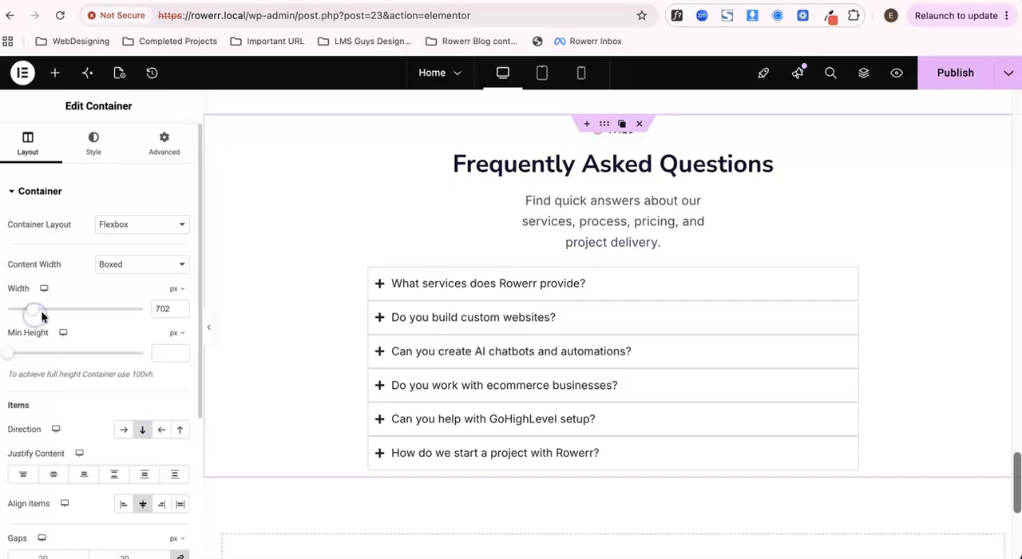
left_click(946, 72)
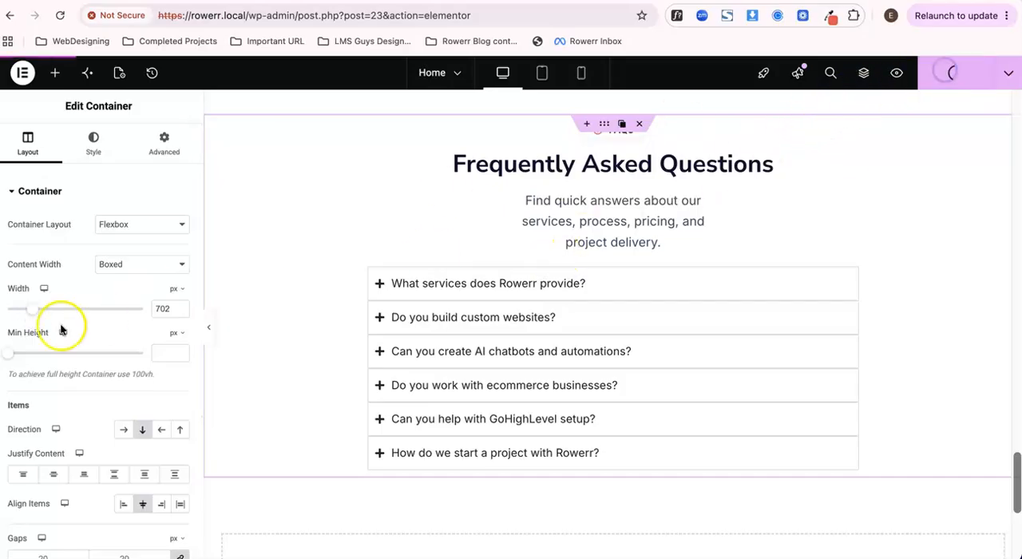
- Open the FAQ accordion's settings at its item position and icon options
scroll(71, 276, "down", 3)
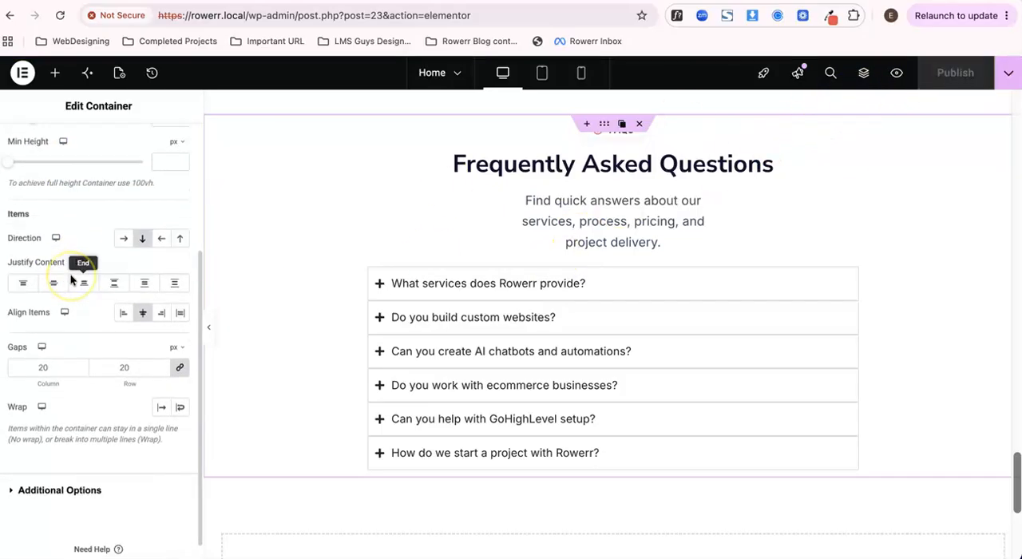
scroll(71, 279, "down", 1)
scroll(71, 277, "up", 4)
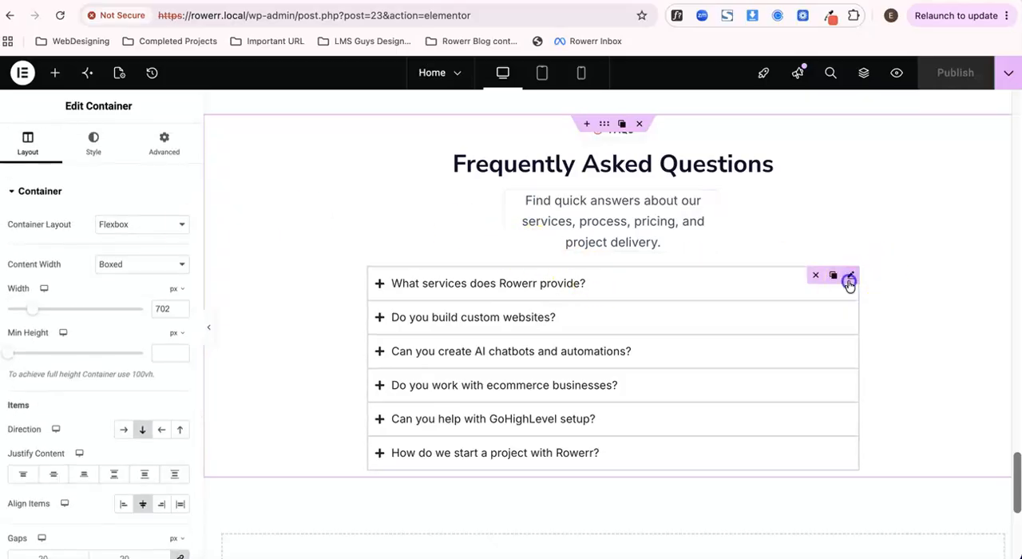
left_click(848, 279)
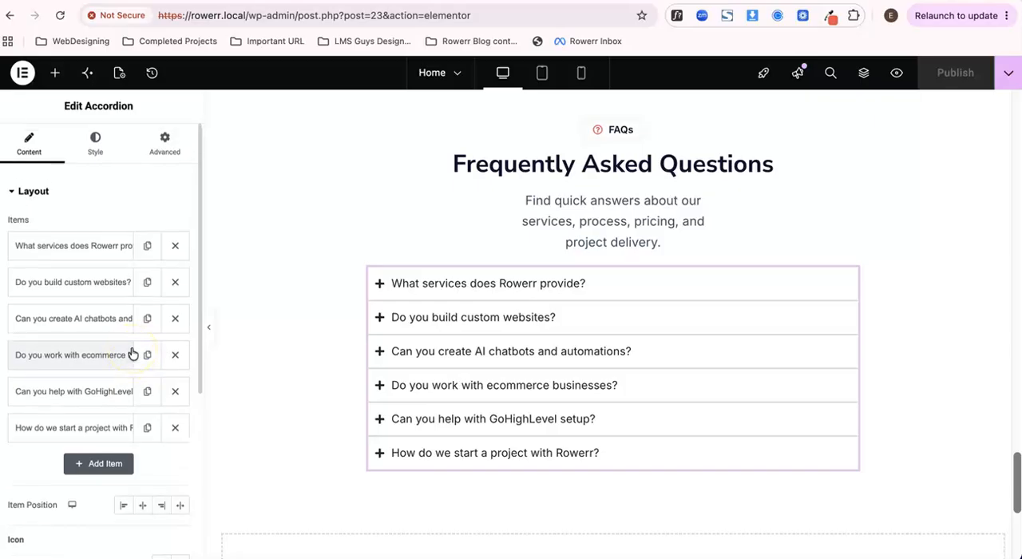
scroll(79, 280, "down", 5)
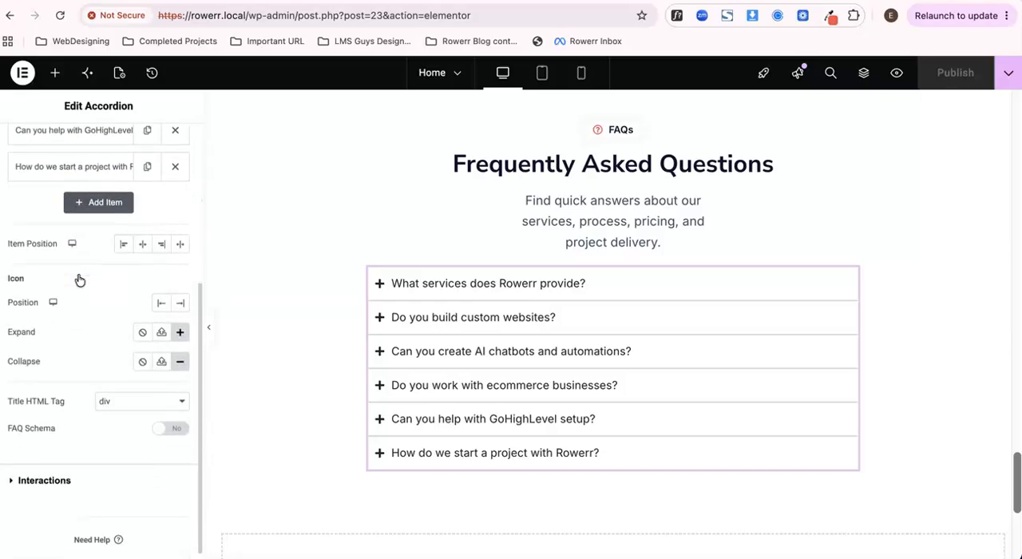
scroll(80, 279, "down", 1)
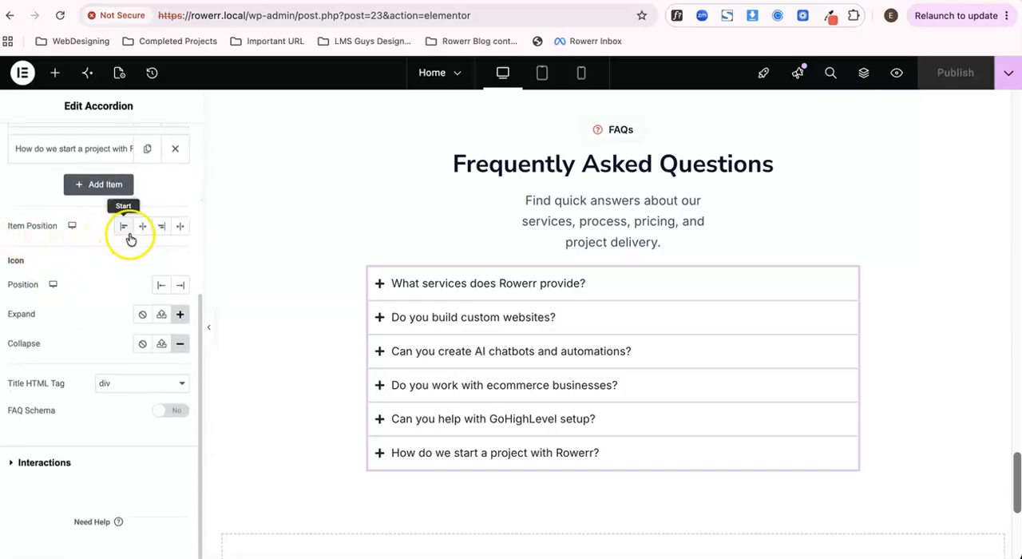
- Try different item positions for the accordion questions and set them back to Start
left_click(144, 229)
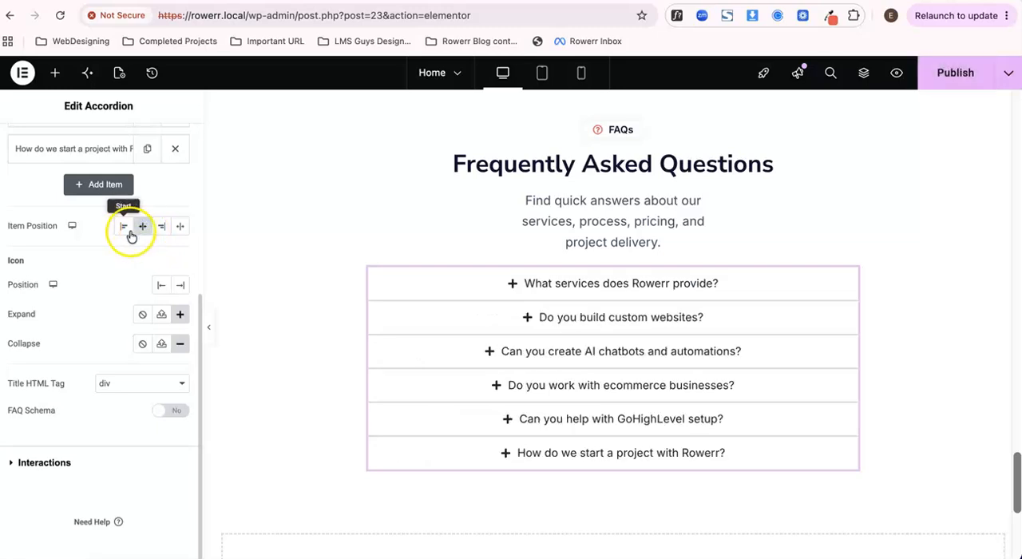
left_click(123, 228)
left_click(165, 229)
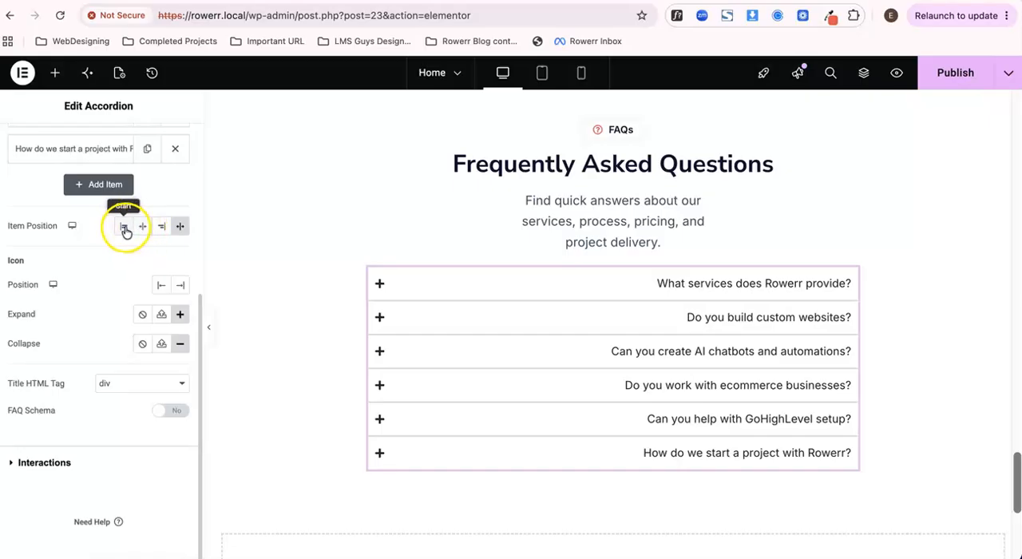
left_click(123, 227)
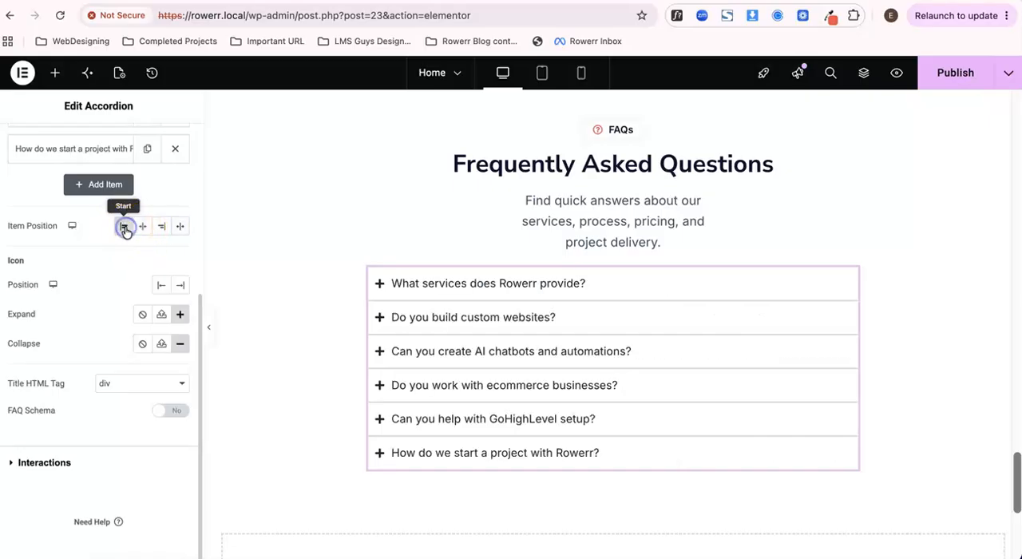
- Set the accordion's icon position to End, stretch the items across the full width, and publish the page
left_click(186, 286)
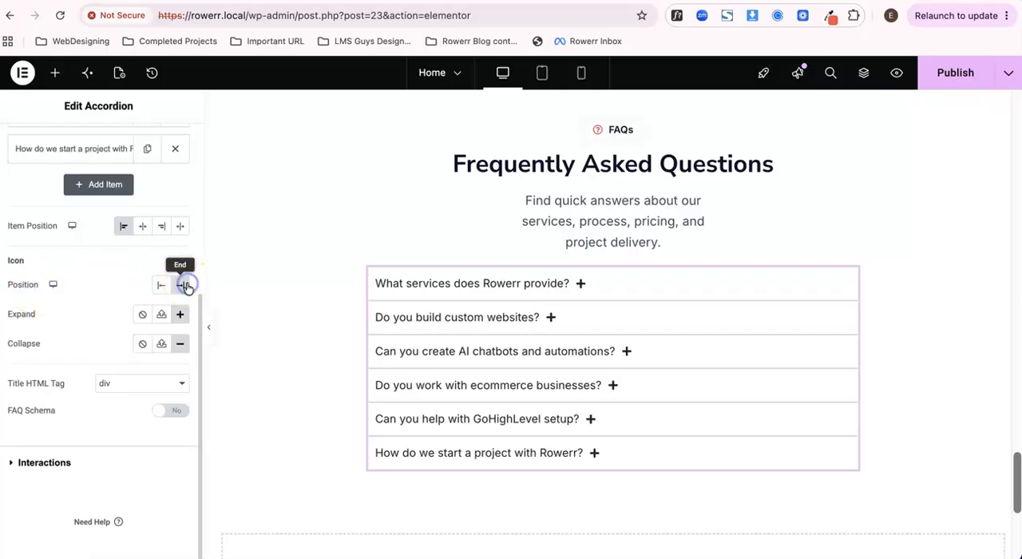
left_click(181, 229)
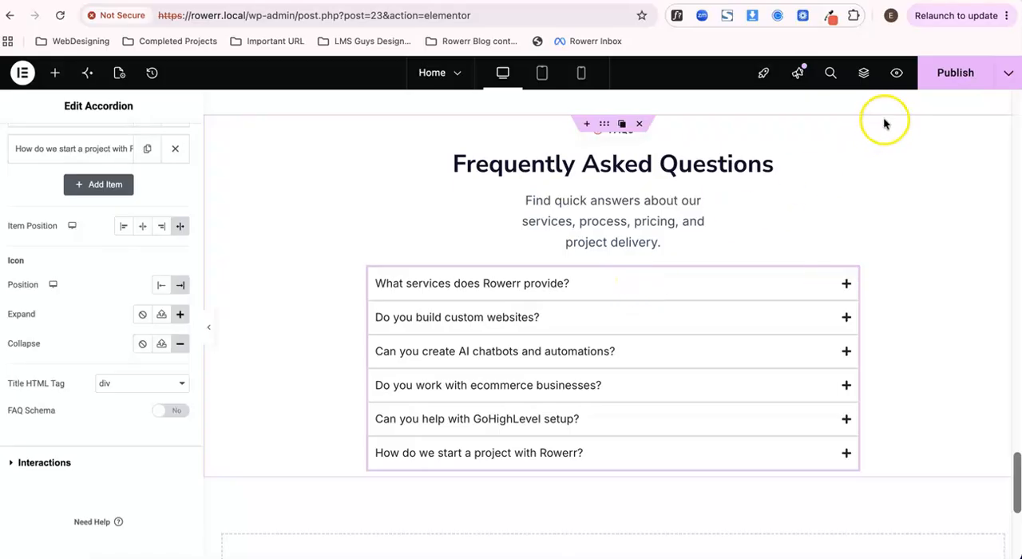
left_click(942, 75)
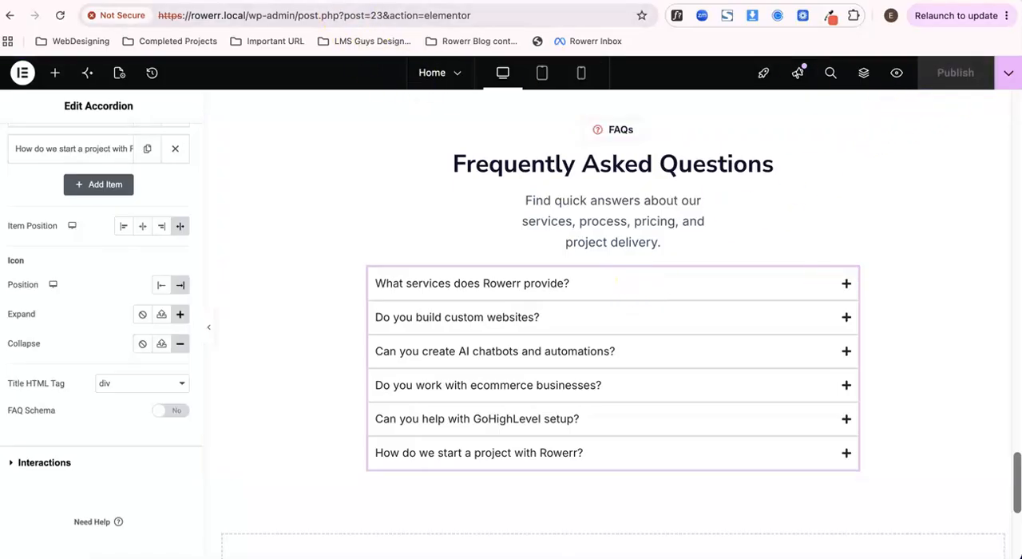
- Reload the page preview and check the narrower FAQ section and its icon placement, collapsing the first question
left_click(390, 11)
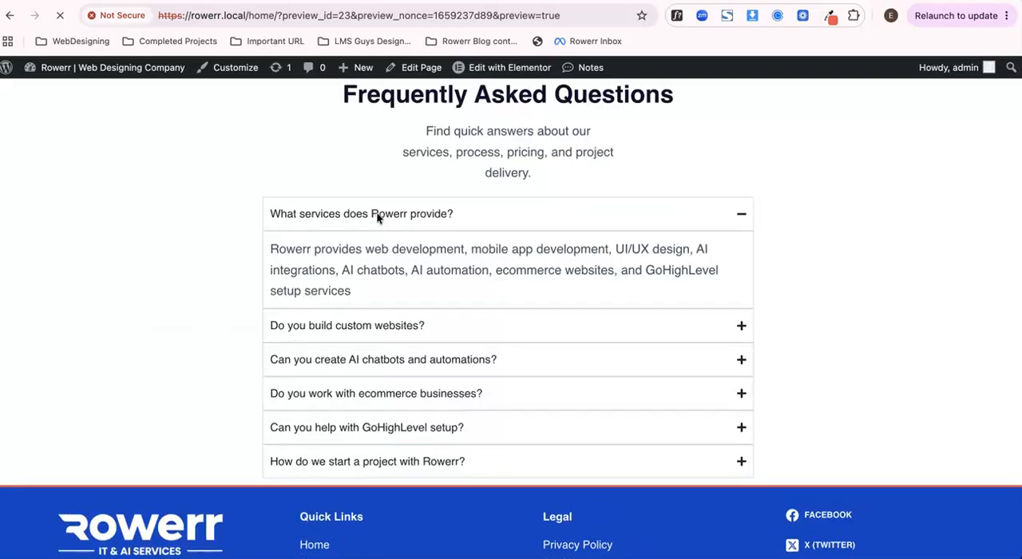
scroll(444, 360, "down", 1)
left_click(517, 160)
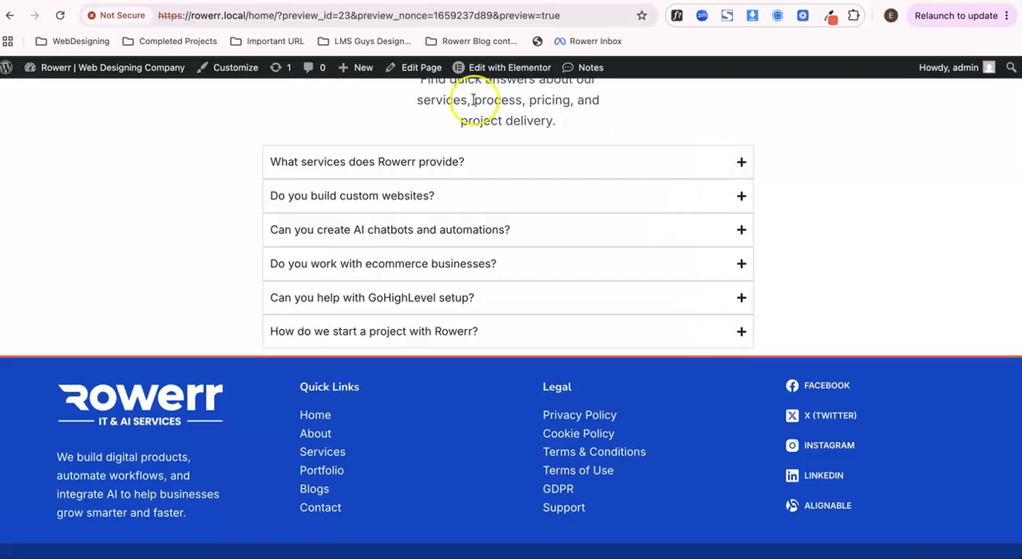
- Return to the editor, enable FAQ Schema for the accordion and collapse its first question on the page
left_click(196, 2)
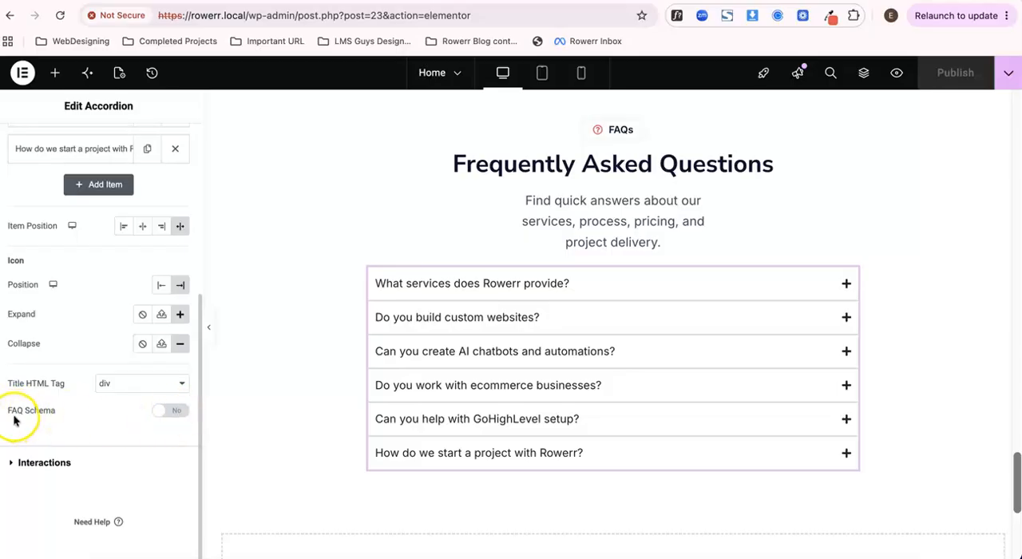
left_click(168, 417)
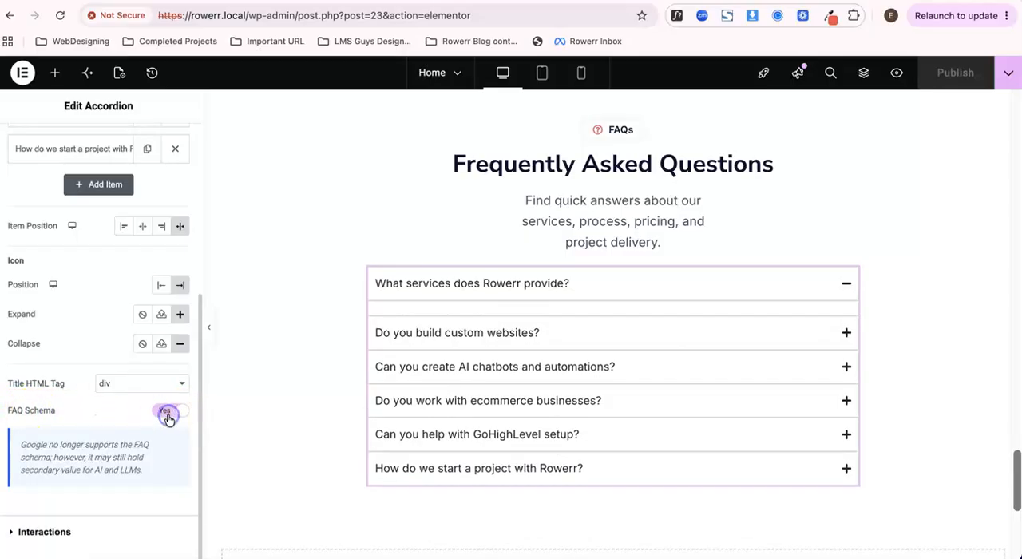
scroll(169, 436, "down", 2)
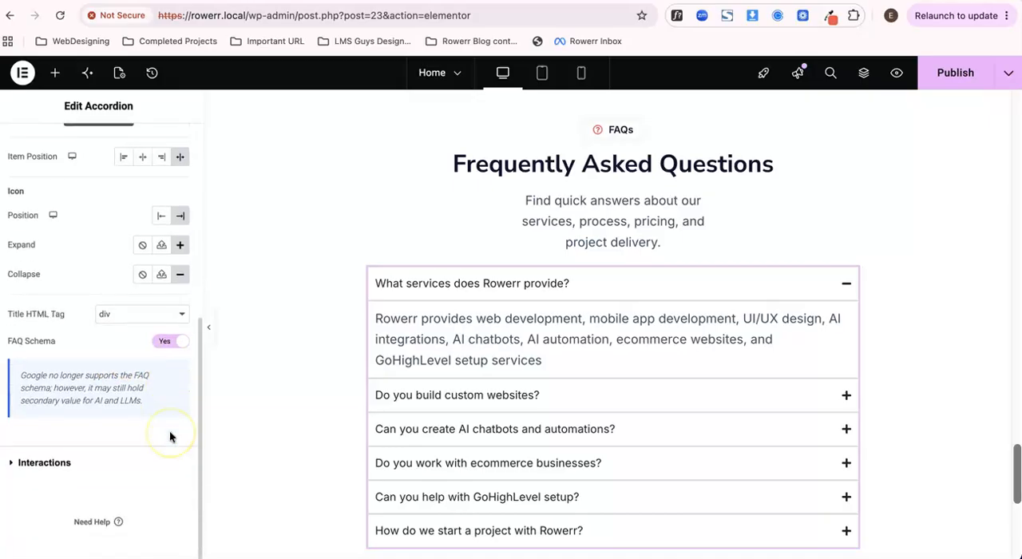
scroll(169, 436, "up", 3)
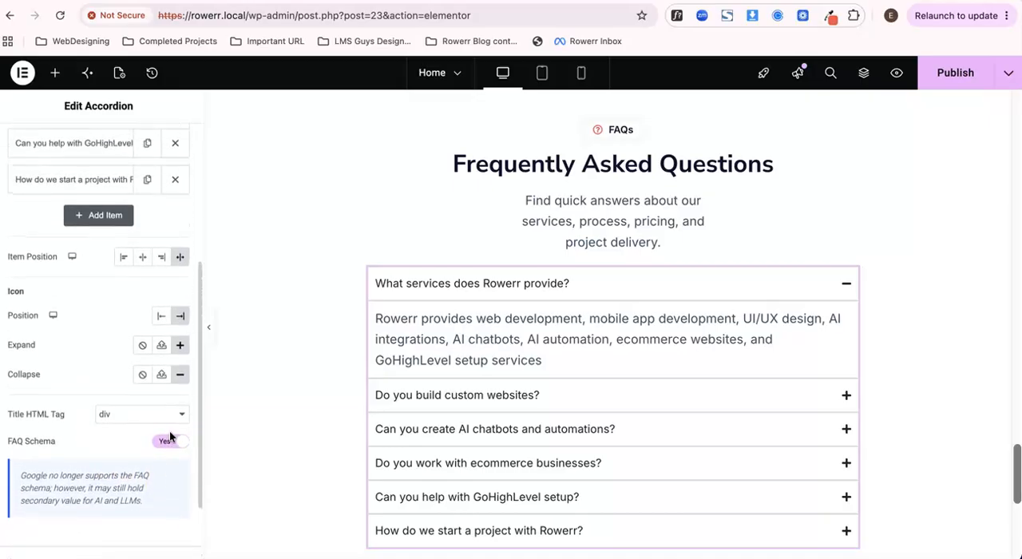
left_click(602, 287)
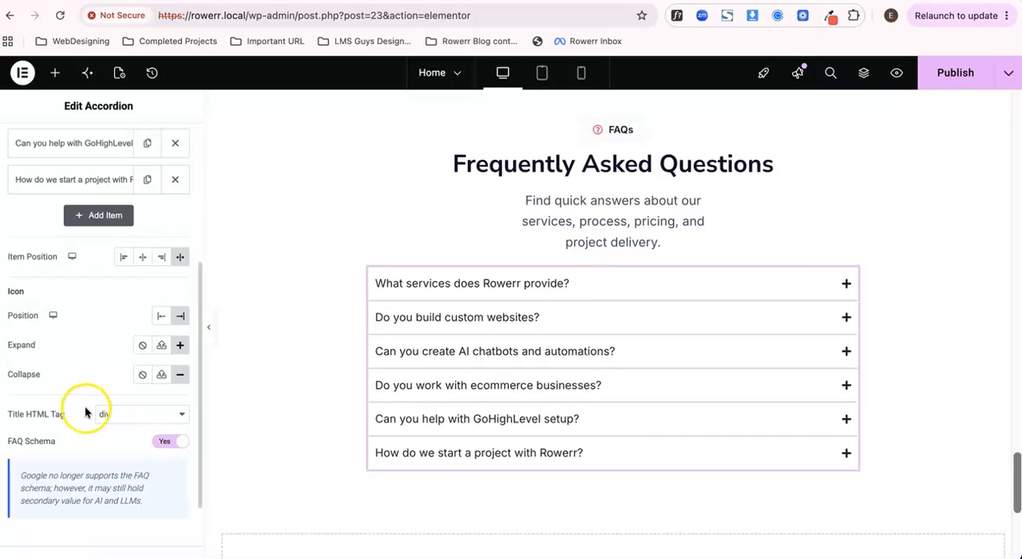
- Set the accordion's default state to All collapsed in its interaction settings and publish the page
scroll(85, 410, "down", 3)
left_click(53, 463)
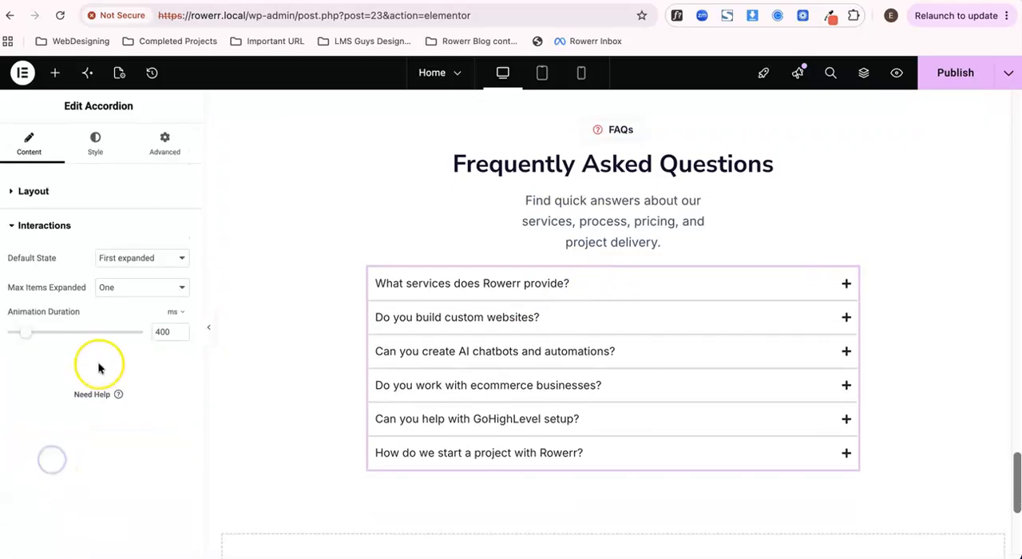
left_click(117, 262)
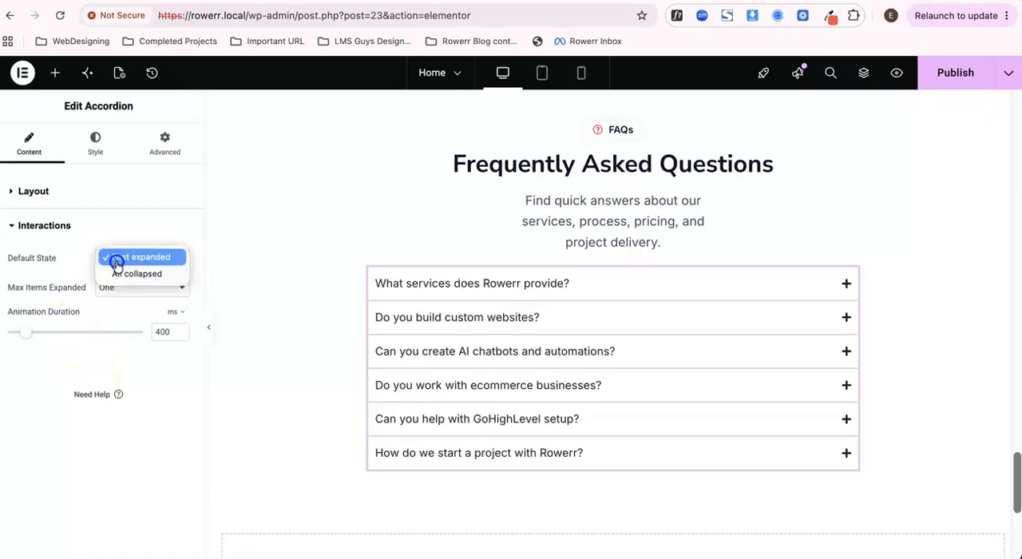
left_click(123, 258)
left_click(128, 262)
left_click(88, 268)
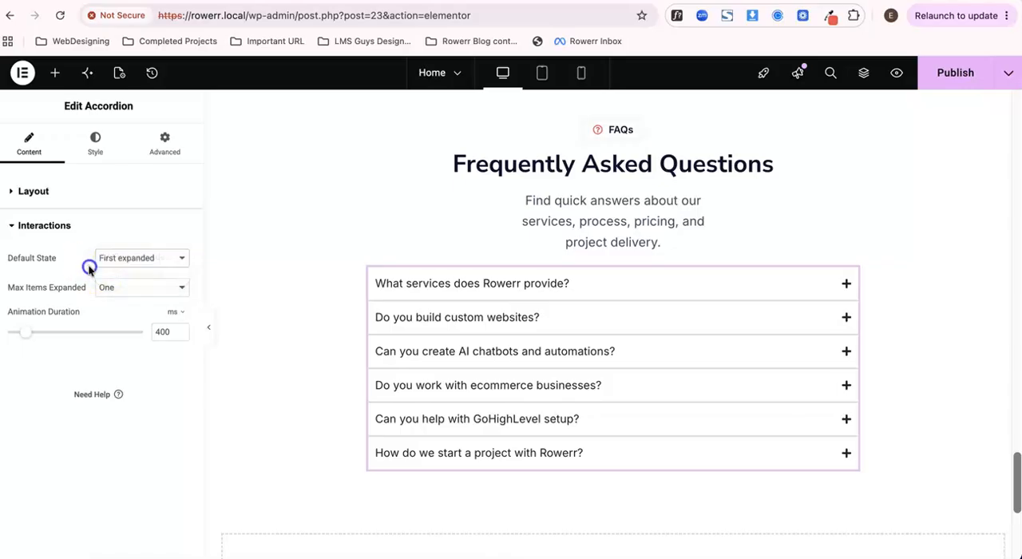
left_click(134, 259)
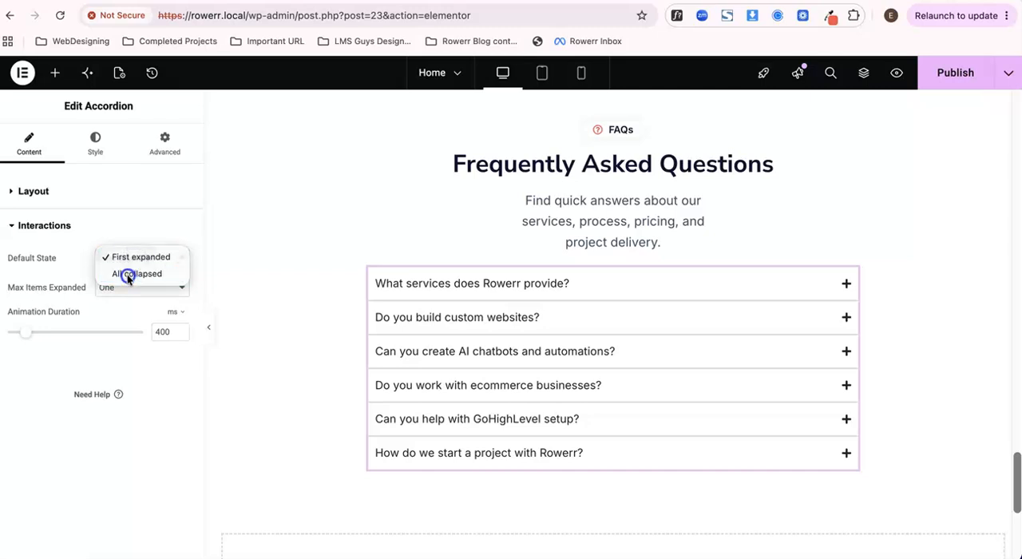
left_click(128, 273)
left_click(954, 72)
- Check the accordion's default state in the page preview by expanding and collapsing the first question
left_click(357, 1)
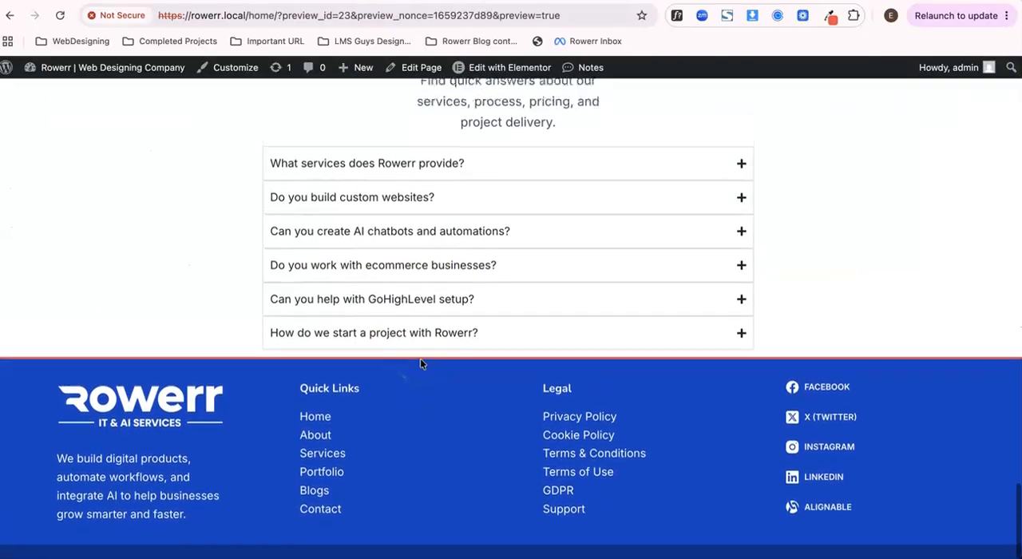
left_click(462, 206)
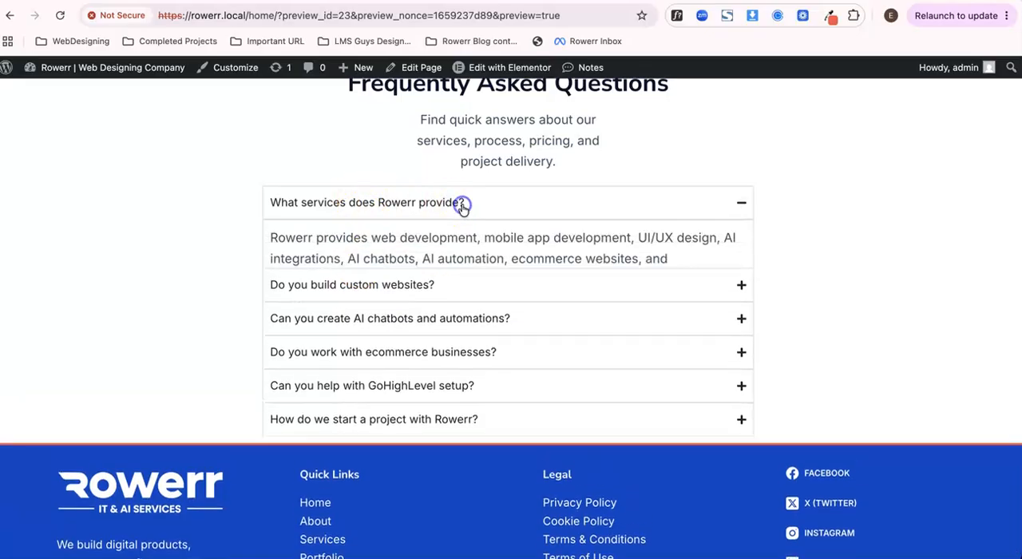
left_click(454, 209)
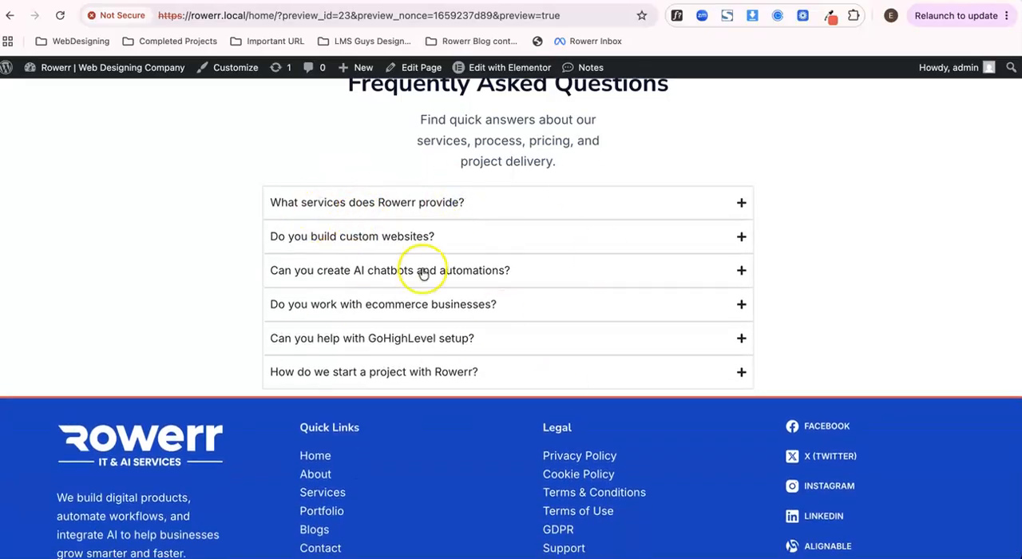
- Return to the editor and set the accordion's space between items to 10 px in its style settings
left_click(509, 67)
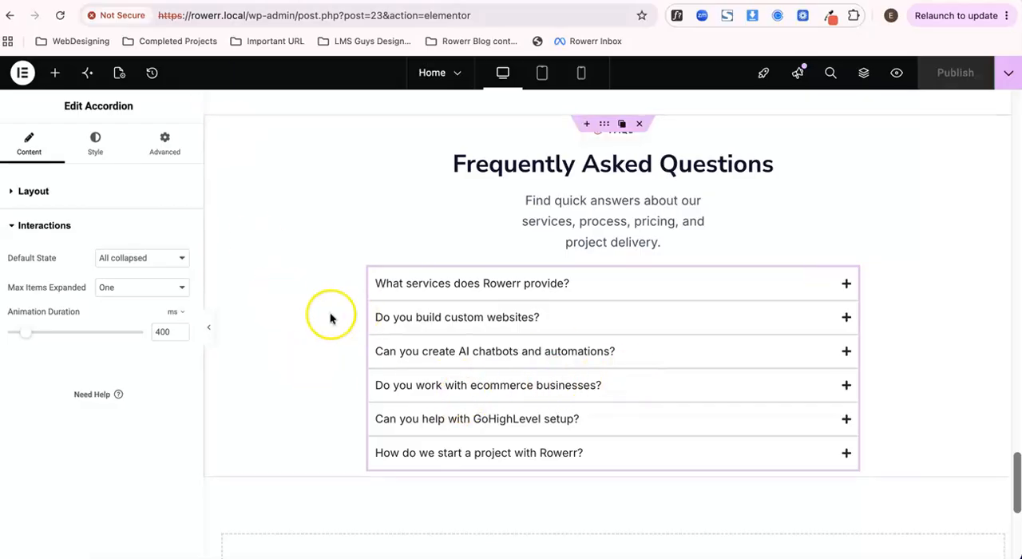
left_click(89, 141)
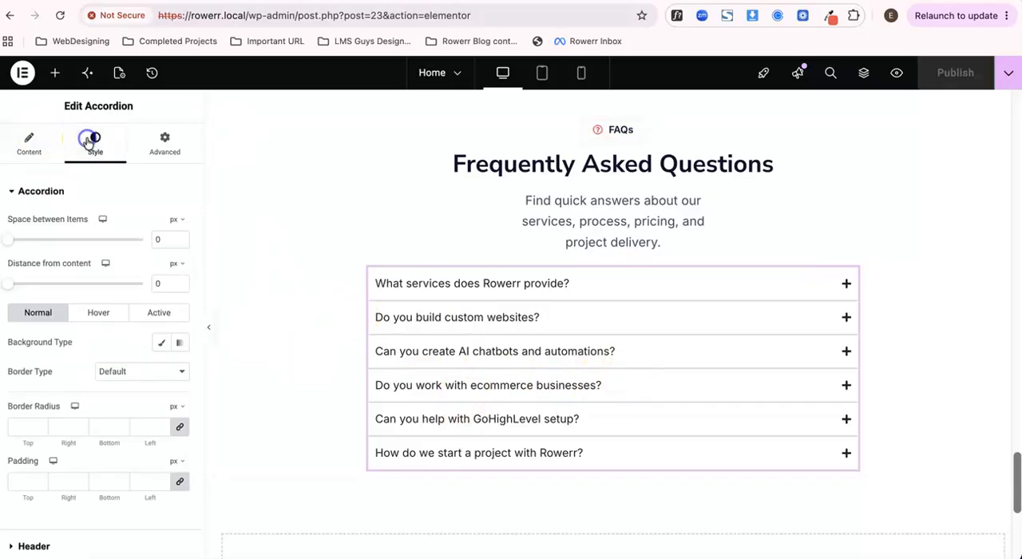
scroll(100, 303, "down", 1)
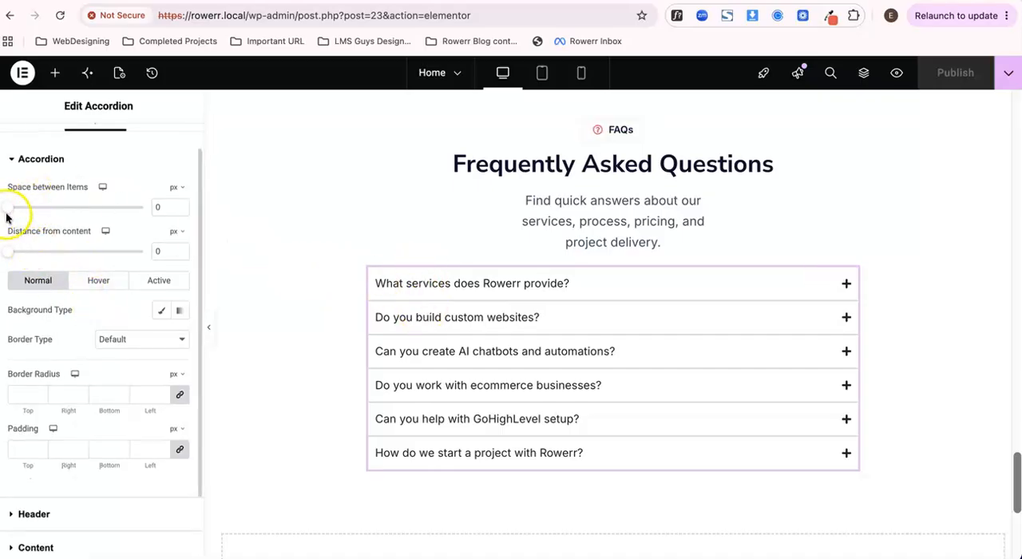
left_click_drag(7, 210, 15, 209)
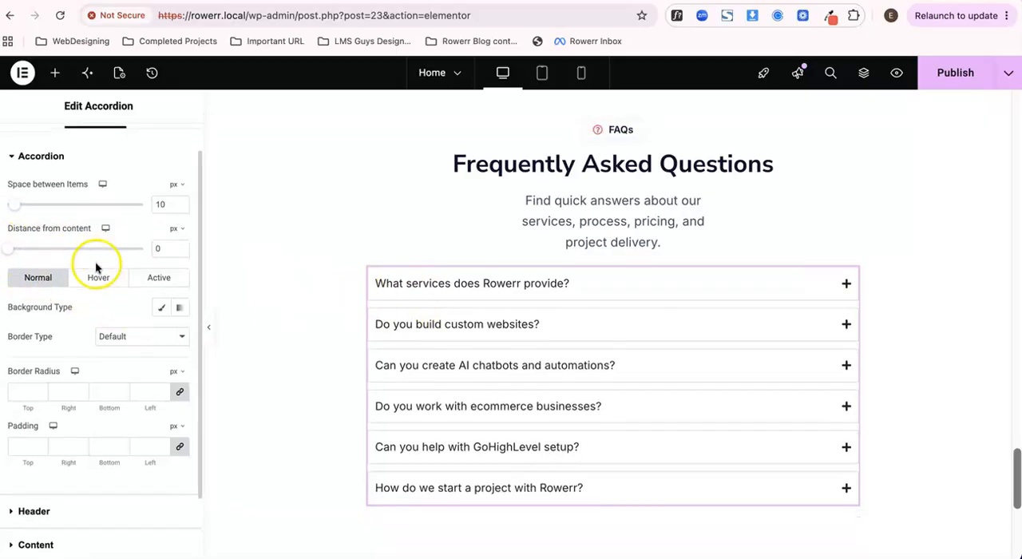
- Set the accordion items' border radius to 10 px on all corners
scroll(96, 263, "down", 2)
scroll(96, 285, "down", 1)
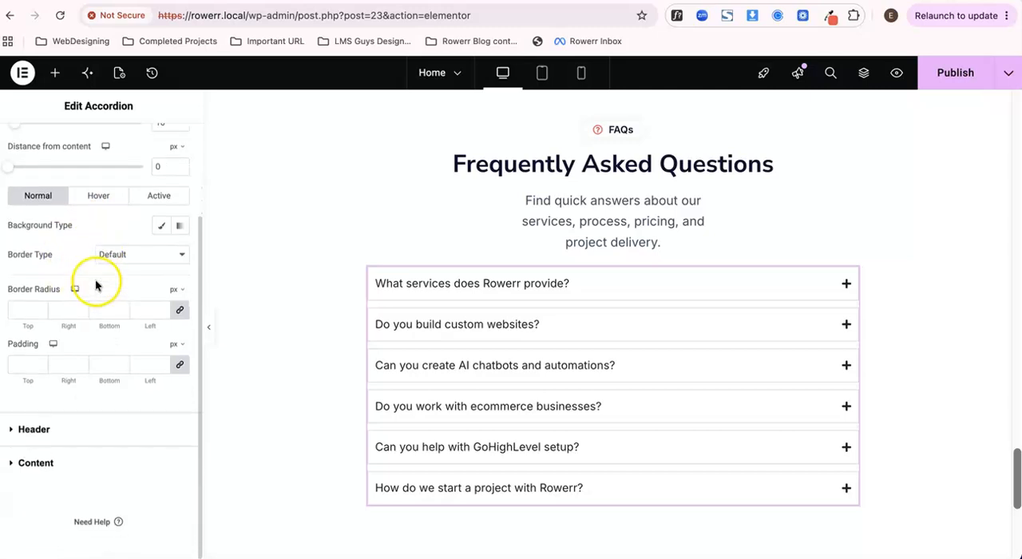
left_click(63, 309)
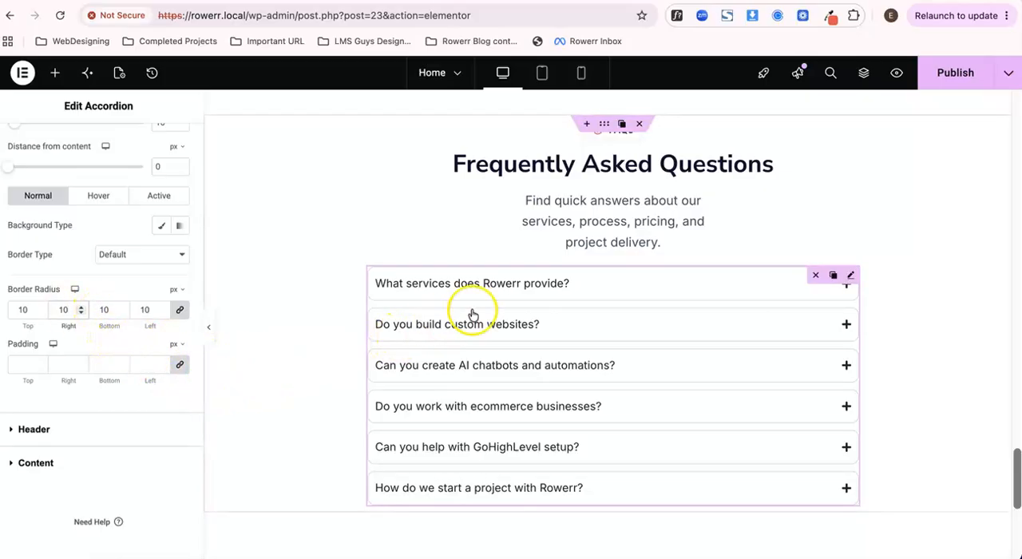
- Give active accordion items a solid border 2 px wide on the top, right and left sides and 0 at the bottom
left_click(498, 288)
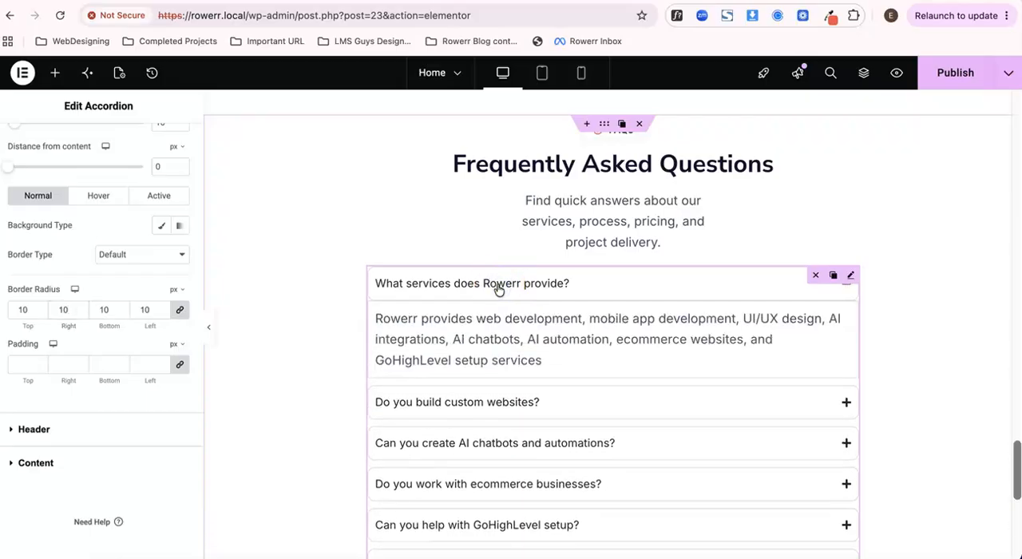
left_click(498, 288)
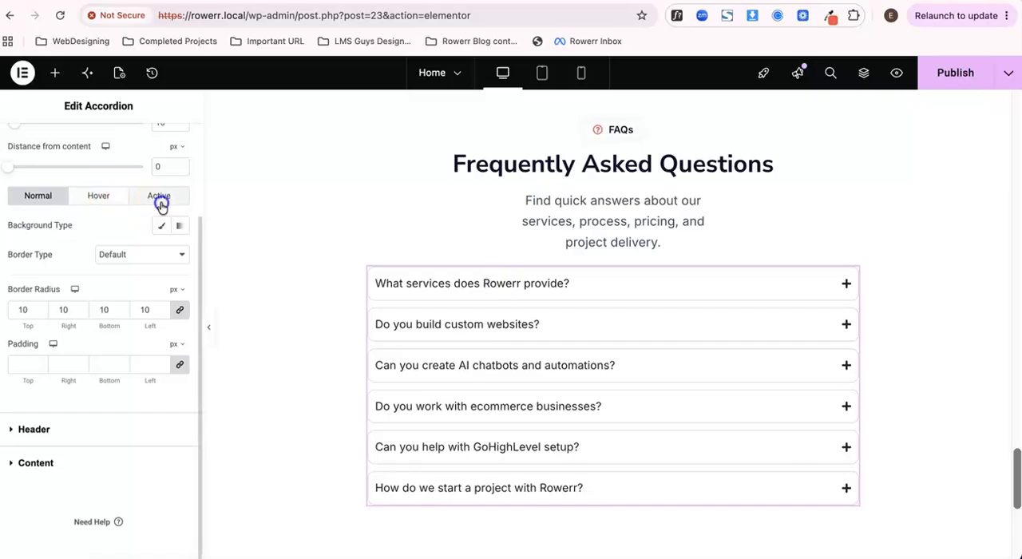
left_click(159, 195)
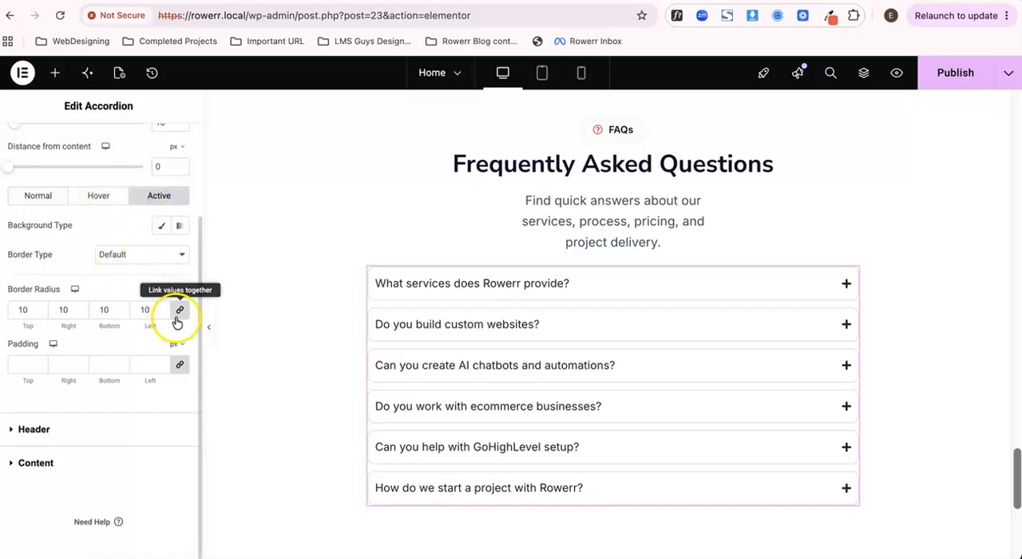
left_click(148, 261)
left_click(139, 289)
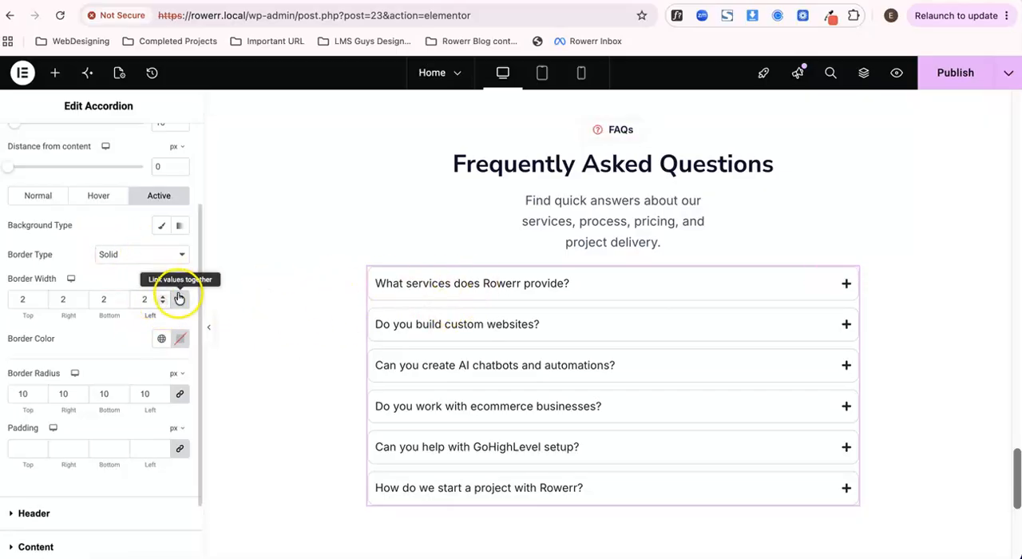
left_click(428, 293)
left_click(429, 293)
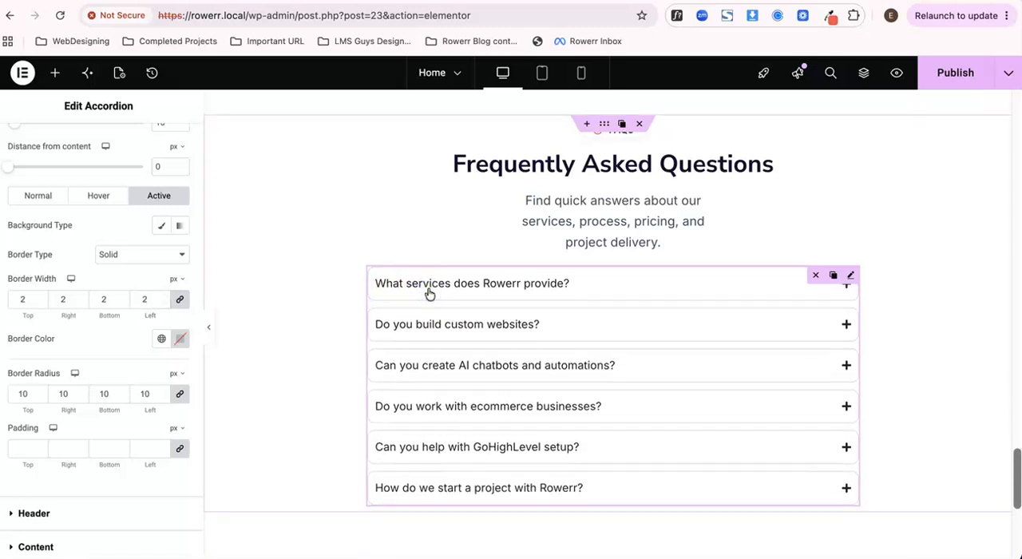
left_click(177, 303)
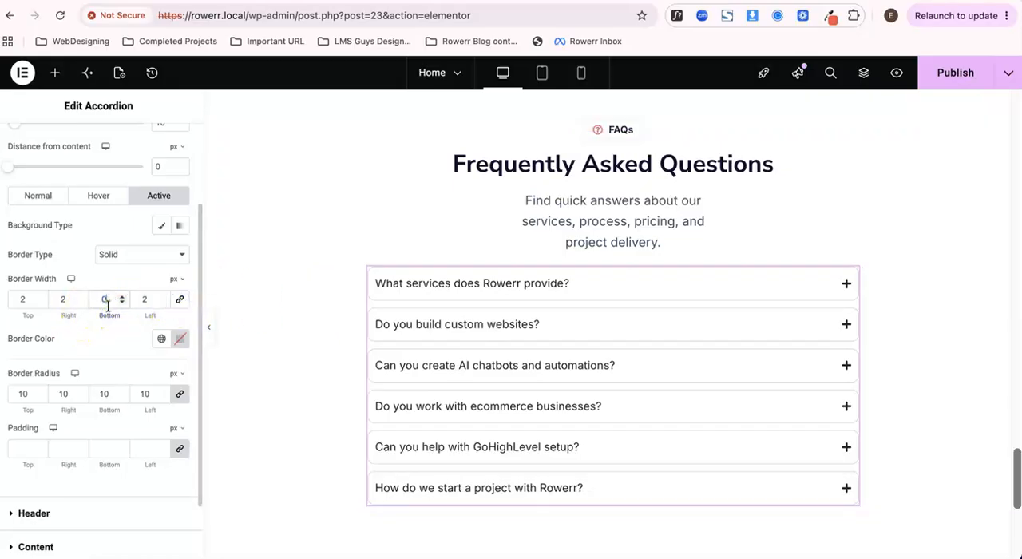
left_click(465, 287)
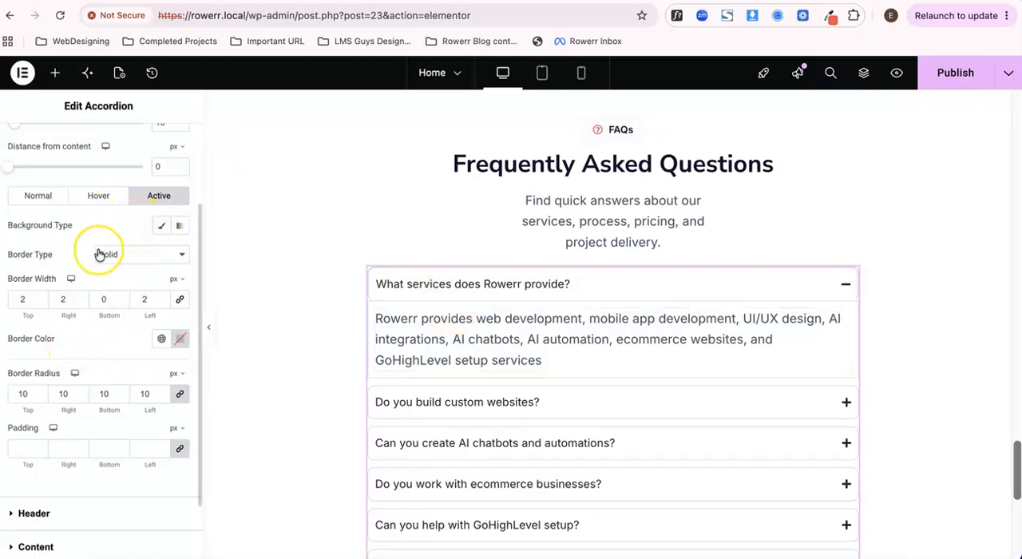
- Give the accordion's content area a solid border 2 px wide on all sides
scroll(101, 253, "down", 2)
scroll(99, 254, "up", 1)
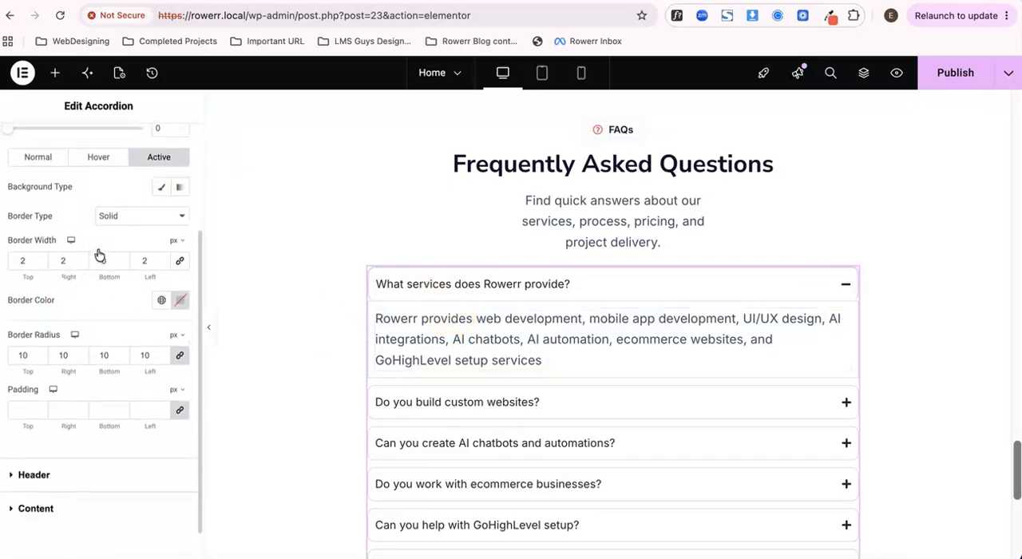
scroll(98, 253, "down", 1)
scroll(98, 252, "up", 4)
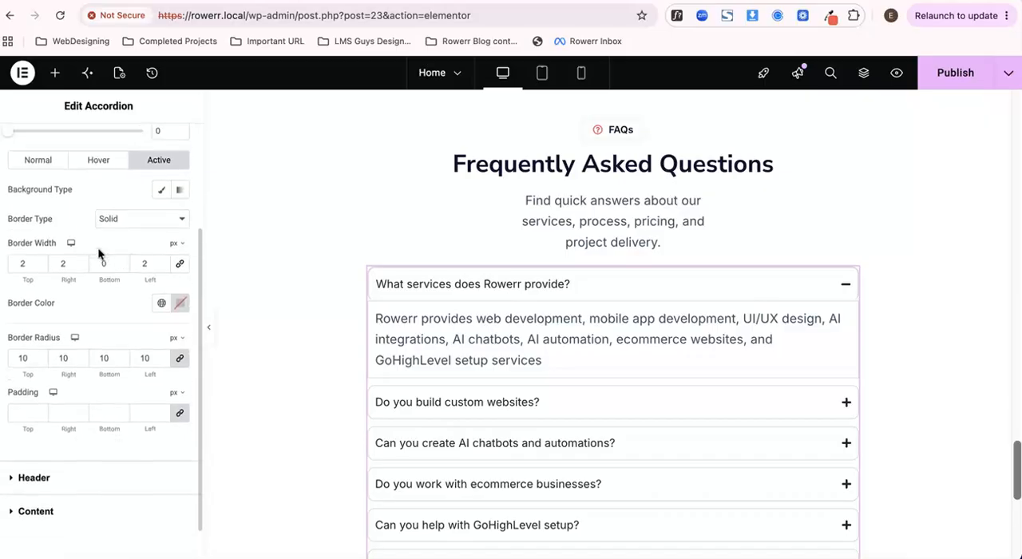
scroll(98, 252, "down", 5)
left_click(52, 470)
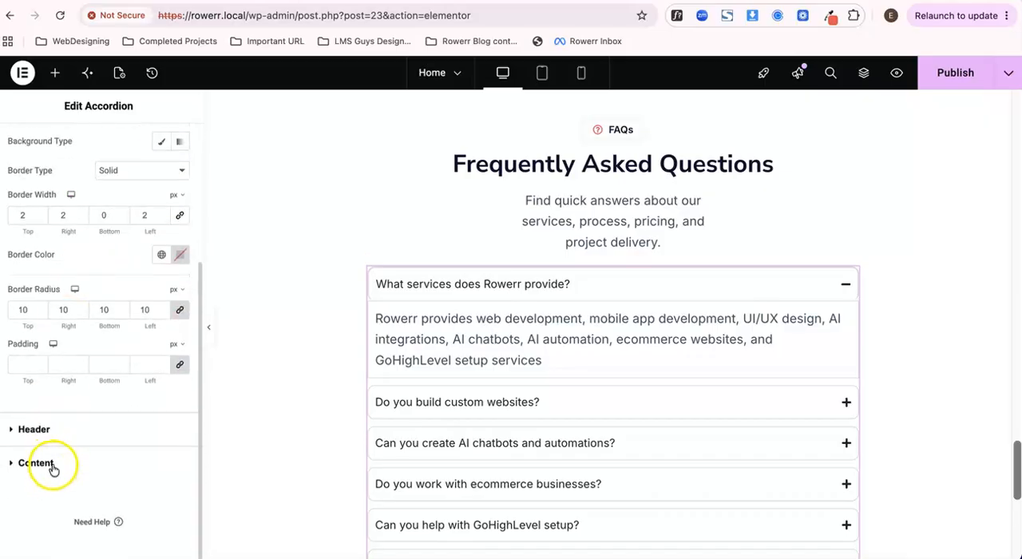
left_click(98, 367)
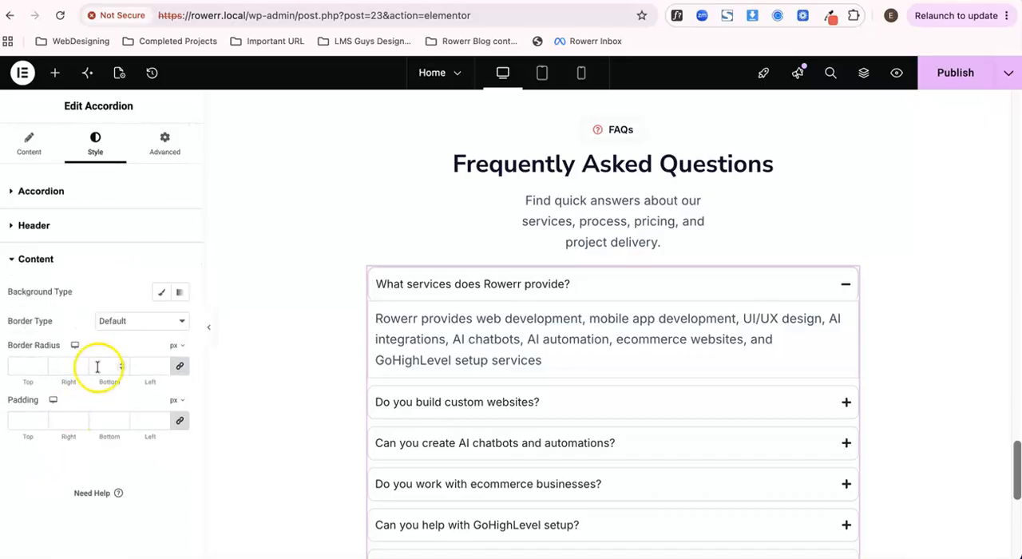
left_click(147, 327)
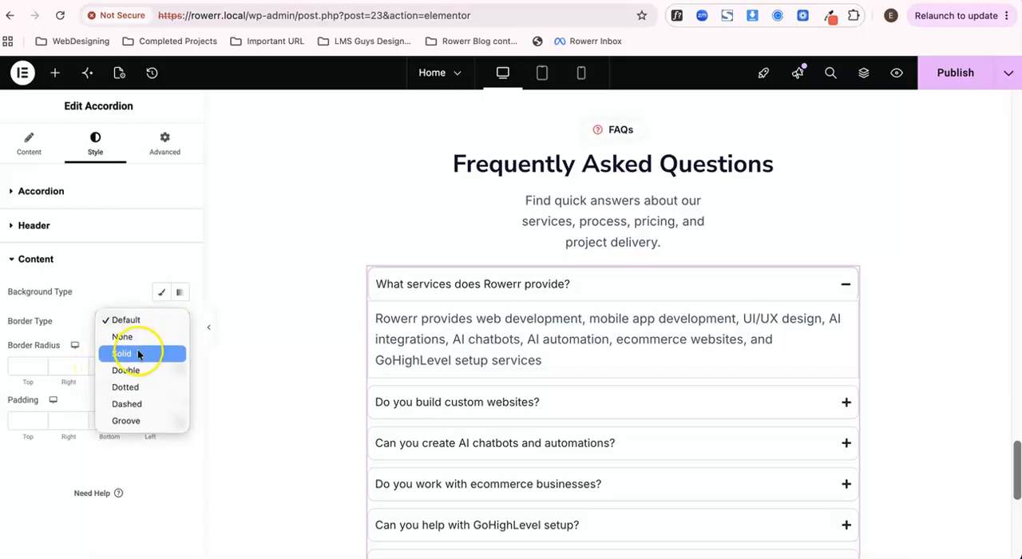
left_click(137, 353)
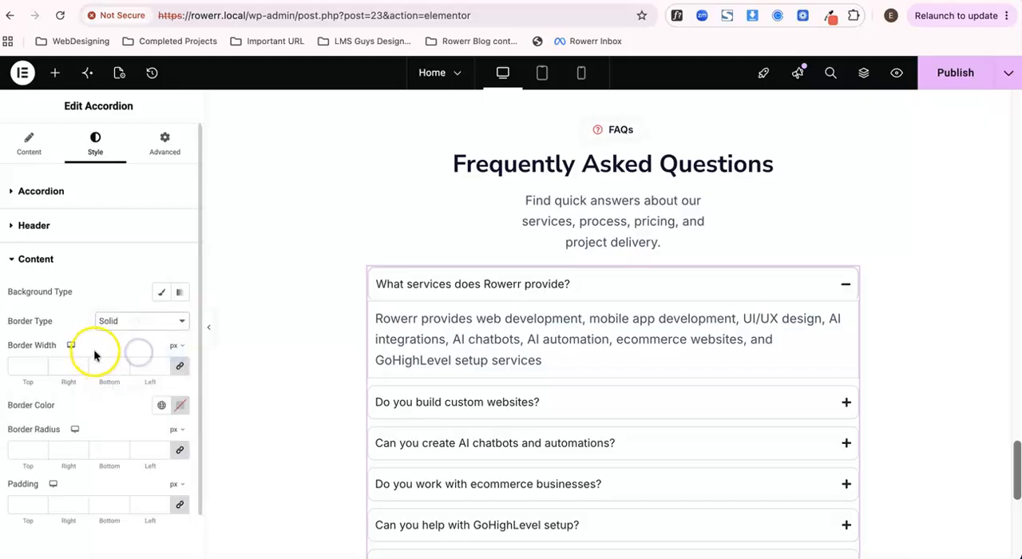
scroll(128, 341, "down", 1)
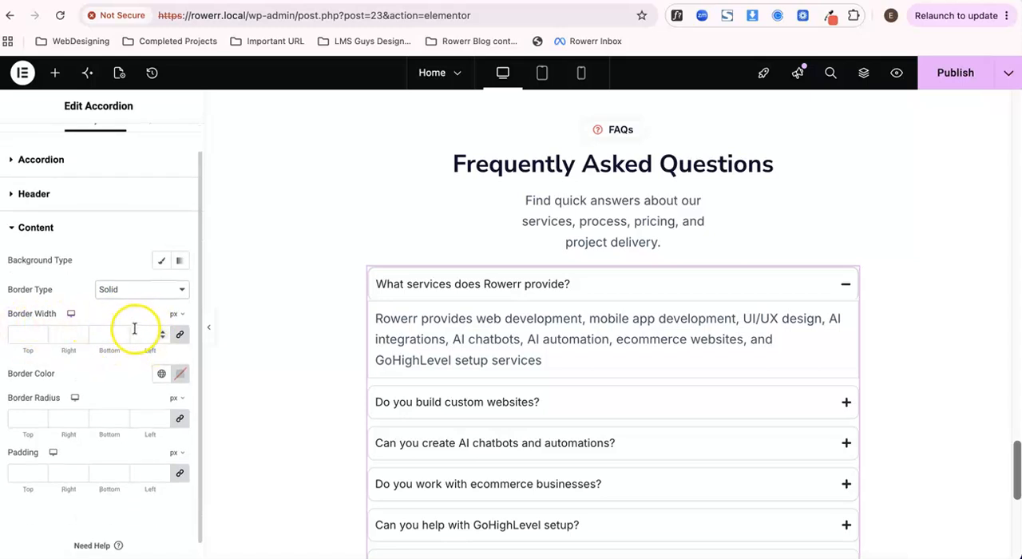
left_click(137, 332)
type("2")
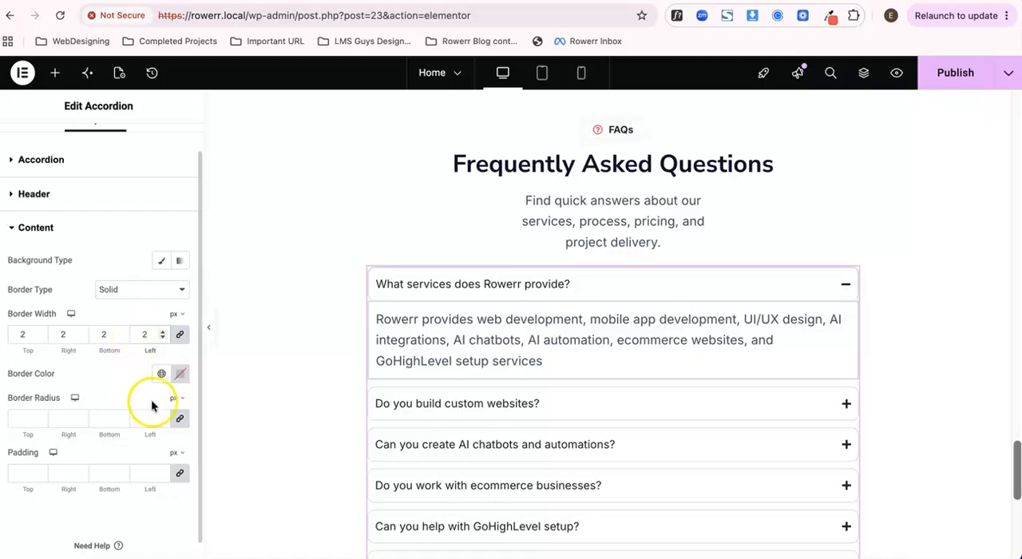
- Set the content border's top width to 0 separately from the other sides and its border radius to 10 px on all corners
scroll(151, 403, "down", 1)
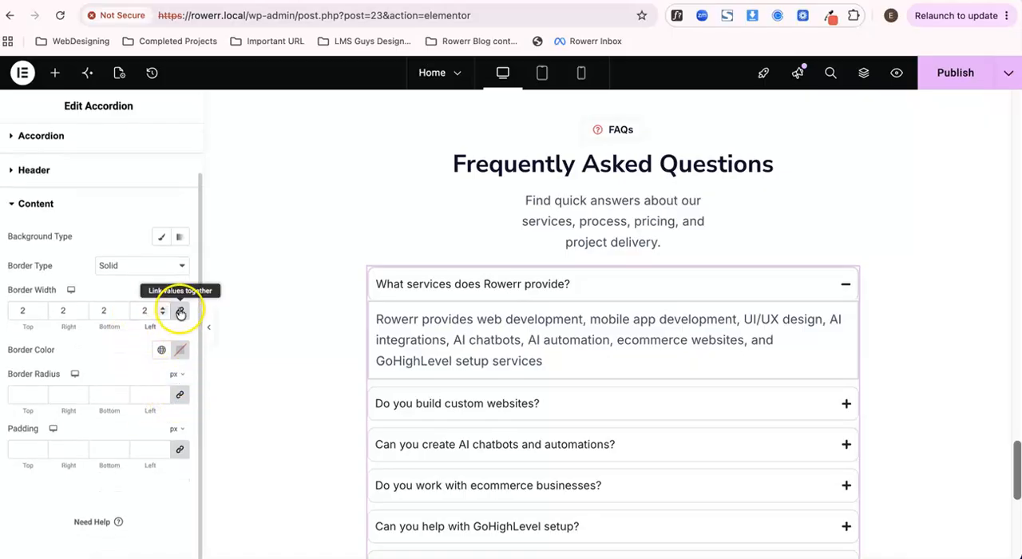
left_click(180, 309)
left_click(61, 312)
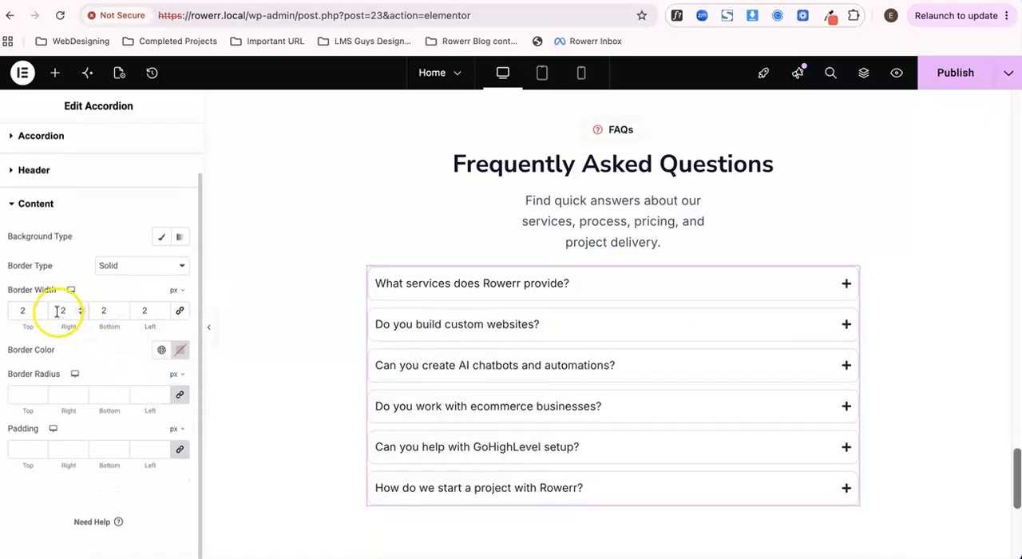
left_click(27, 308)
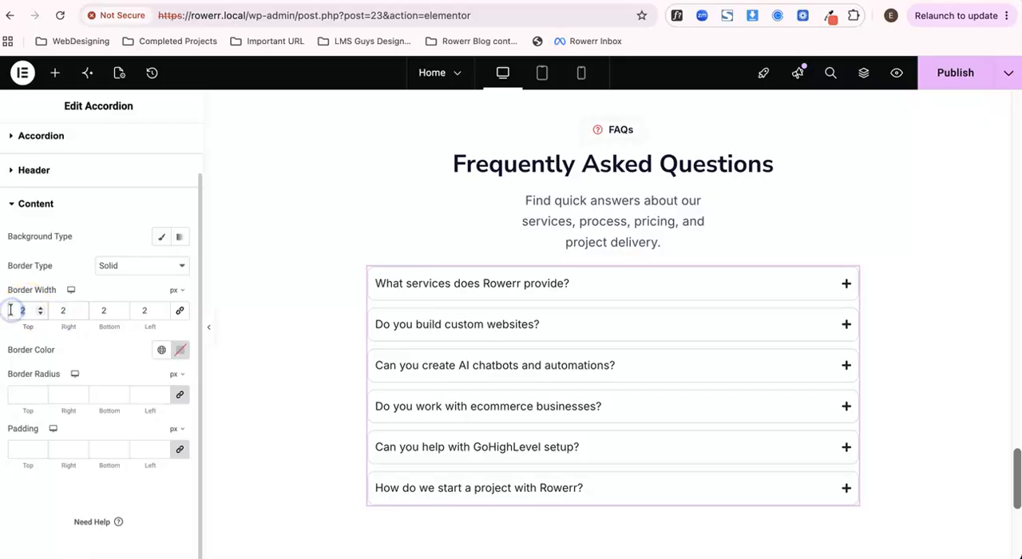
left_click(506, 283)
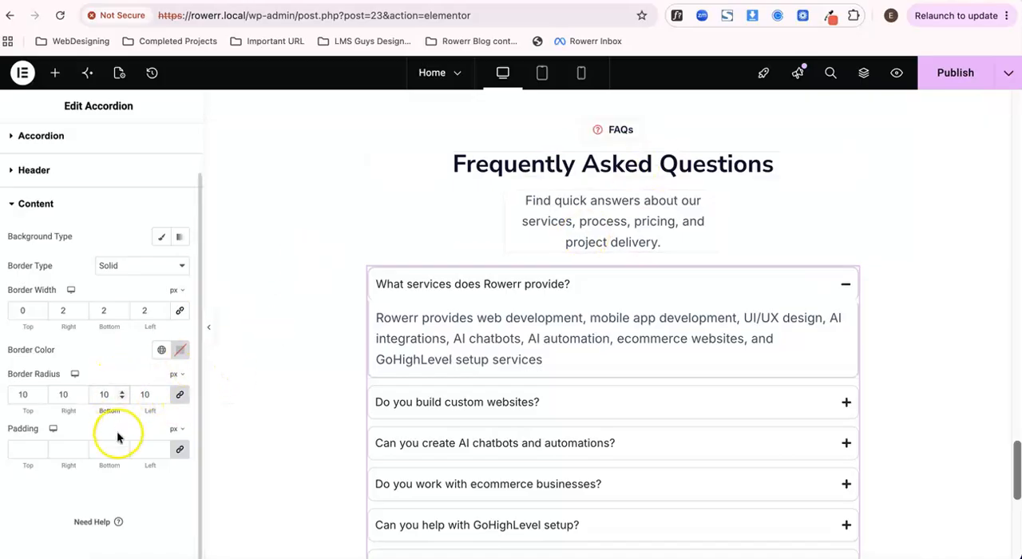
- Publish the page and check the accordion's borders in the preview by expanding and collapsing the first question
left_click(955, 70)
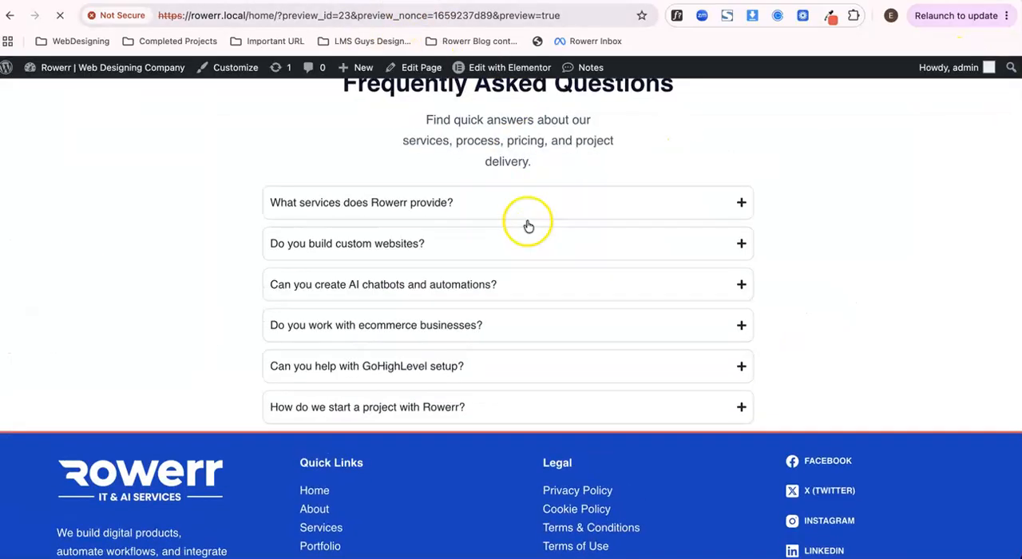
left_click(503, 209)
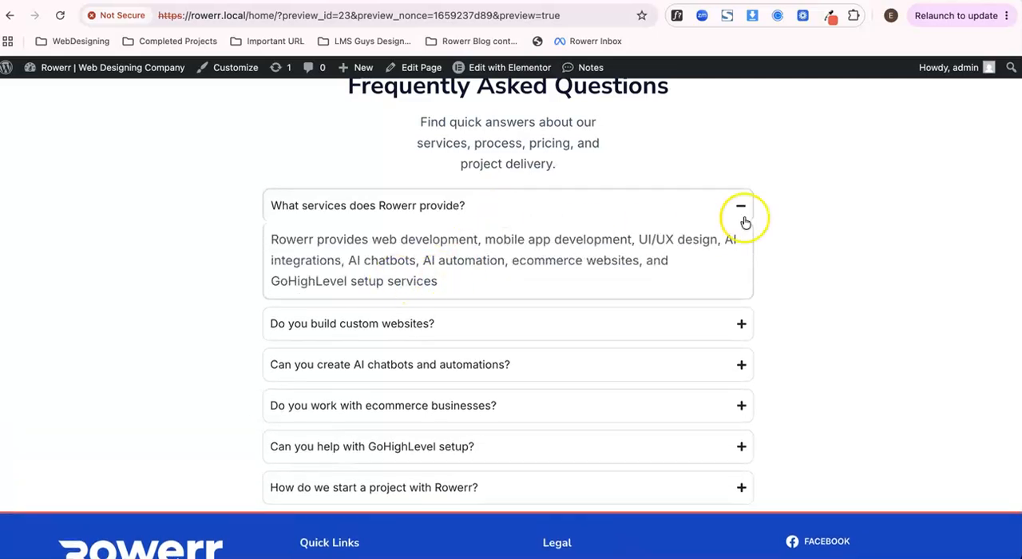
left_click(498, 207)
left_click(455, 250)
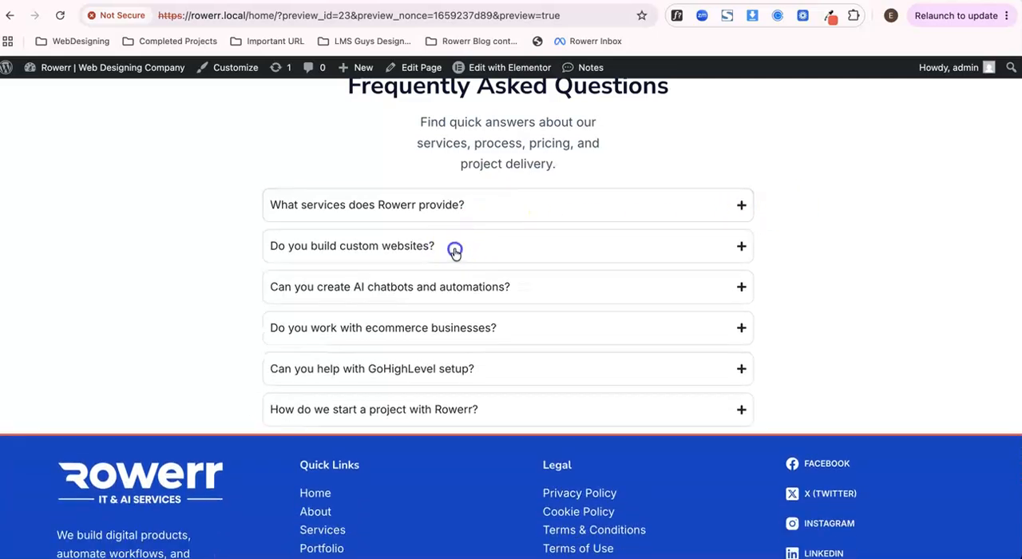
left_click(441, 203)
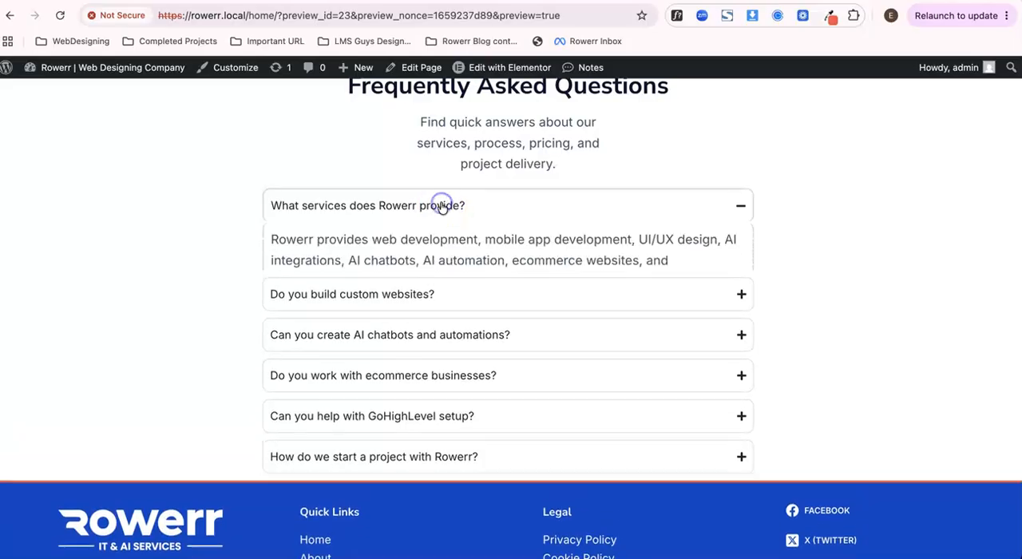
left_click(441, 206)
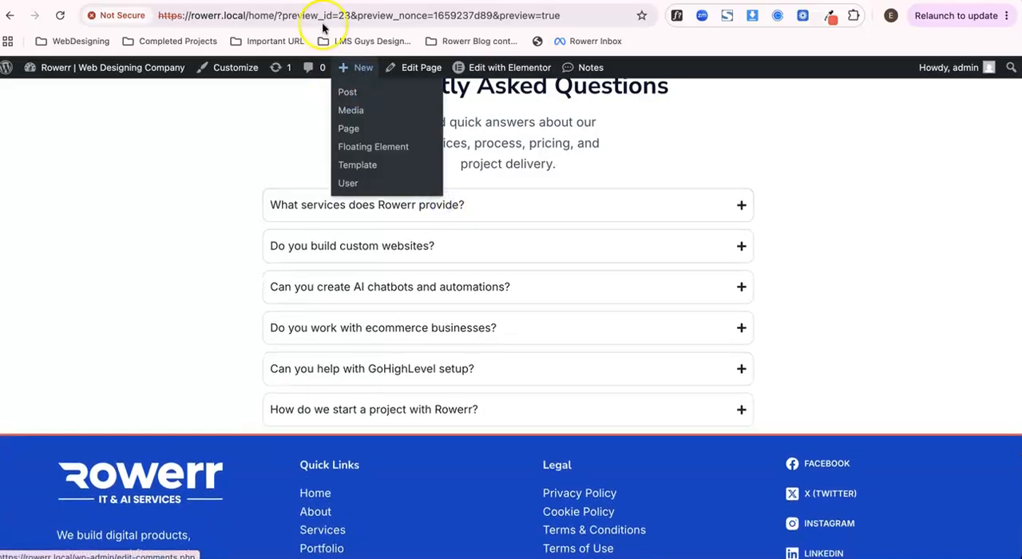
left_click(334, 202)
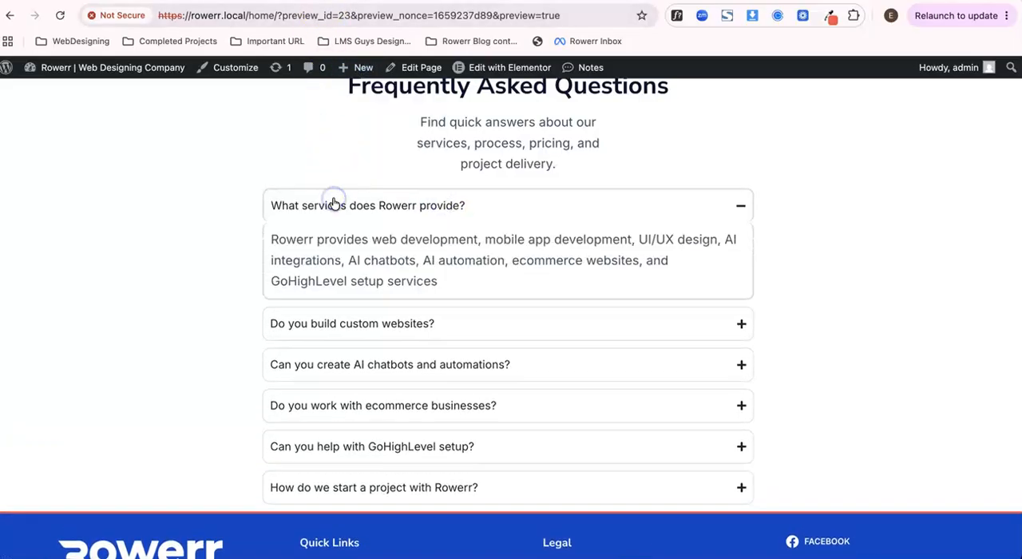
- Return to the editor and set the active accordion items' background to the global colour Color 6 (#F6F8FC)
left_click(309, 1)
left_click(343, 0)
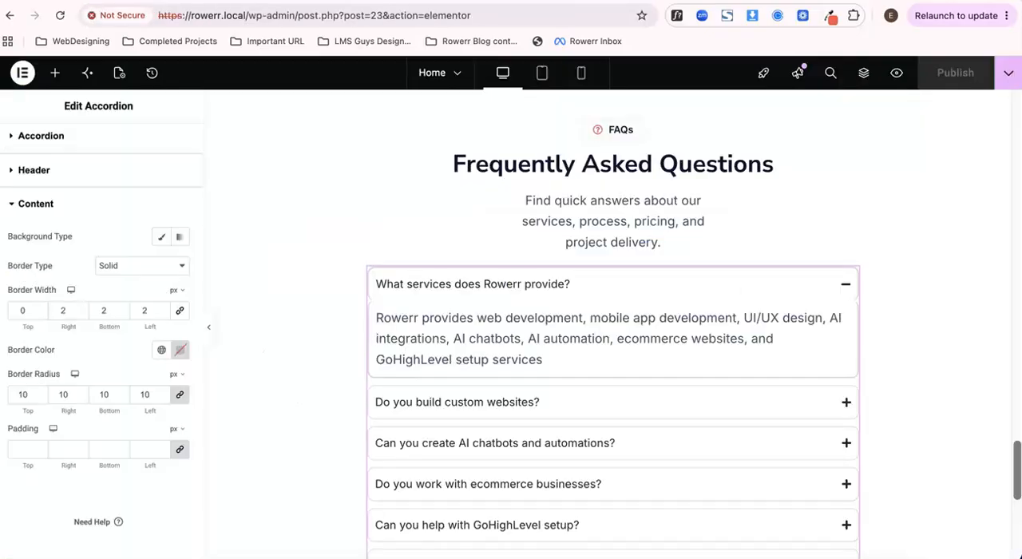
scroll(144, 312, "up", 2)
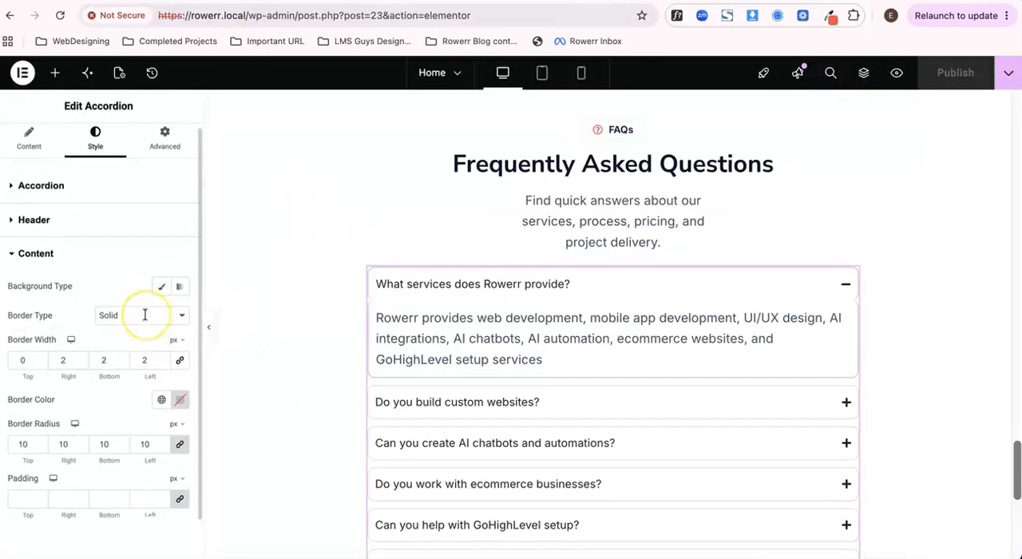
left_click(67, 195)
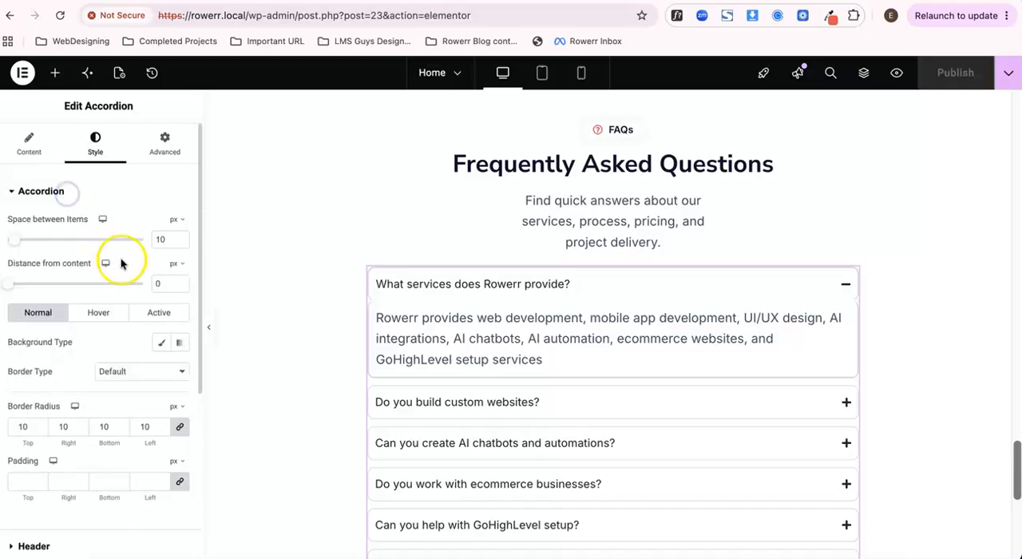
left_click(150, 317)
left_click(162, 343)
left_click(162, 372)
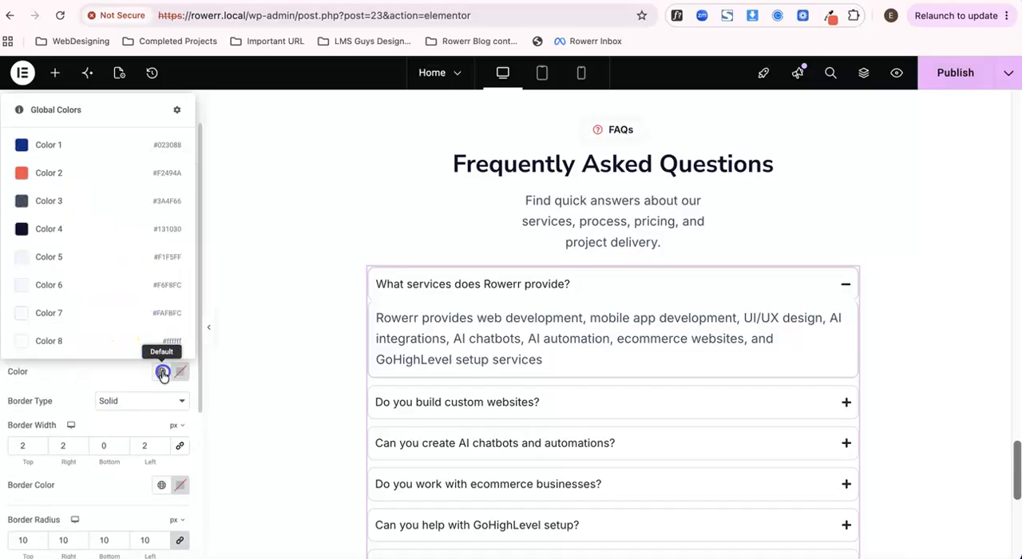
left_click(120, 281)
scroll(125, 360, "down", 1)
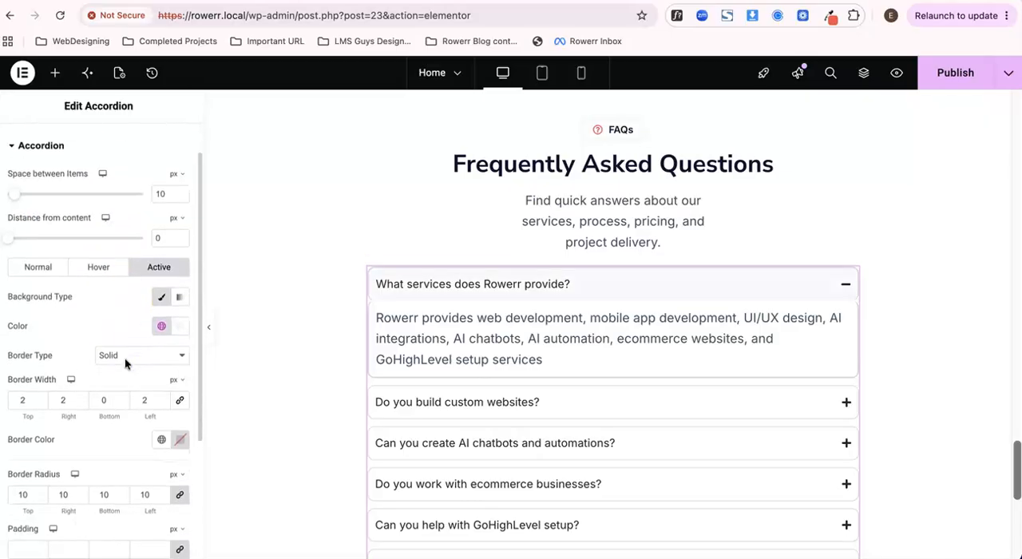
left_click(396, 293)
left_click(397, 294)
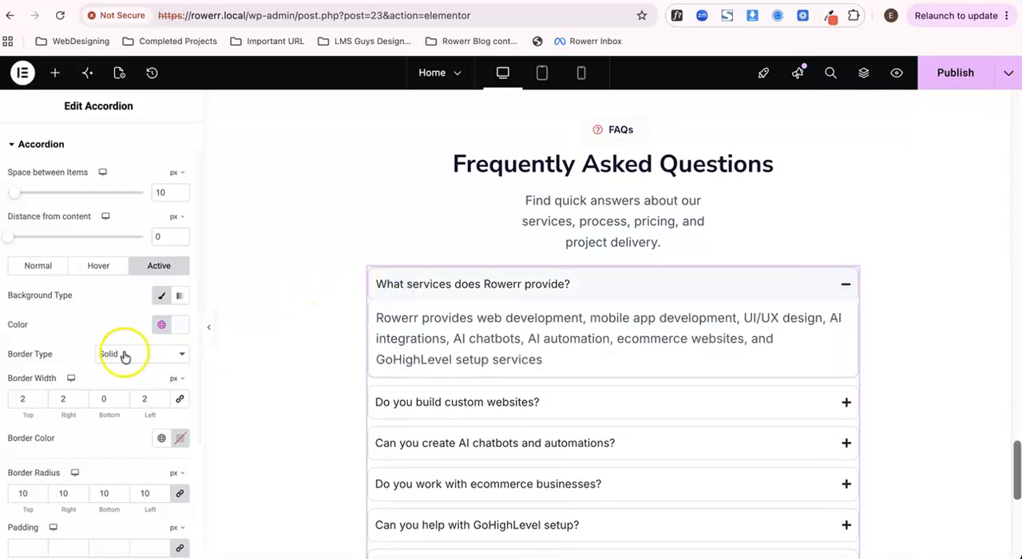
- Set the border colour of the accordion's content area to the global colour Color 6
scroll(87, 336, "down", 4)
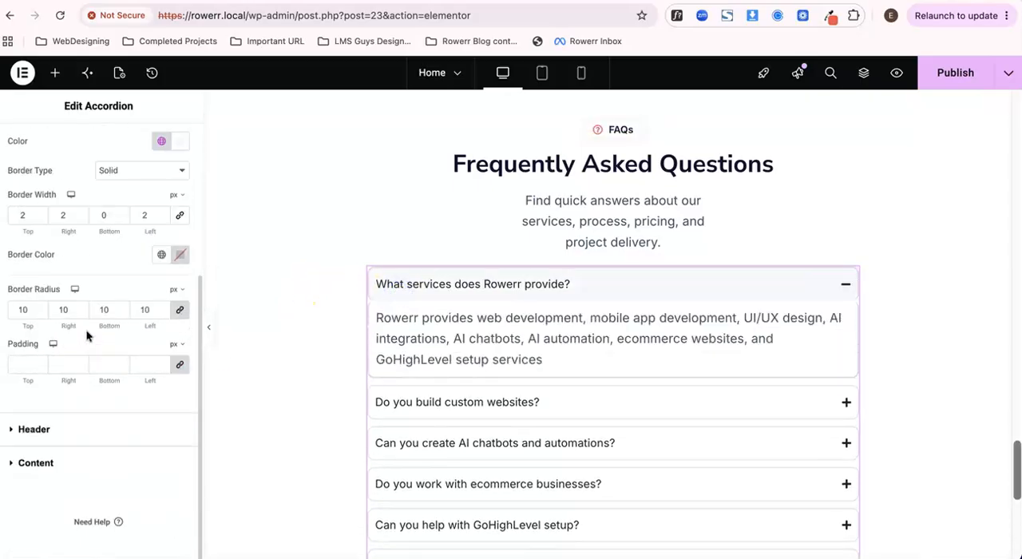
left_click(46, 464)
scroll(123, 402, "down", 1)
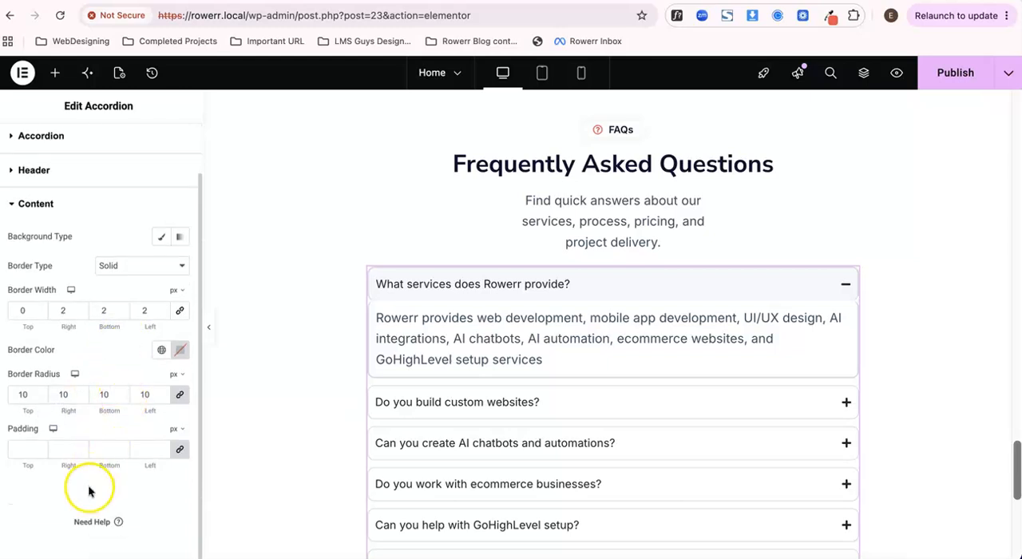
left_click(161, 352)
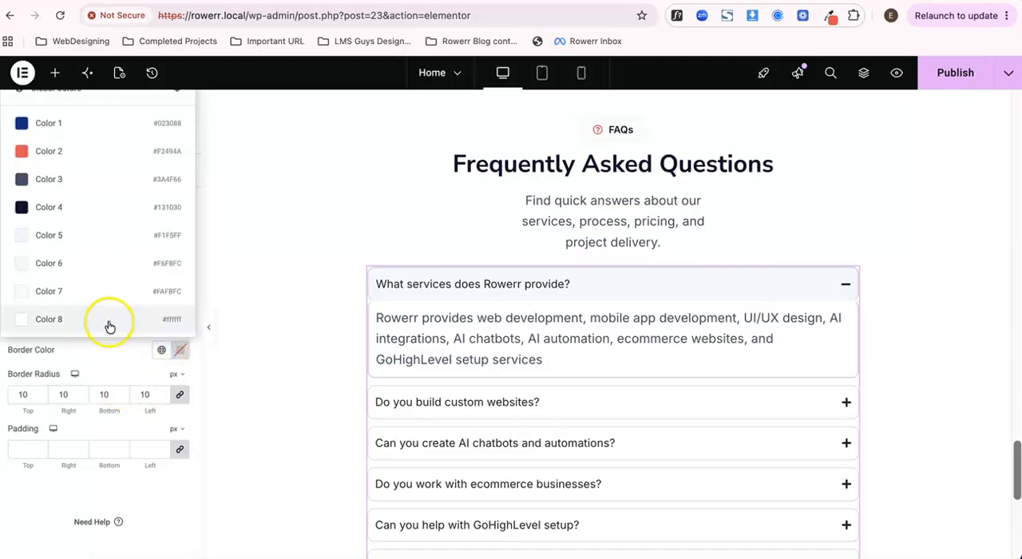
left_click(82, 275)
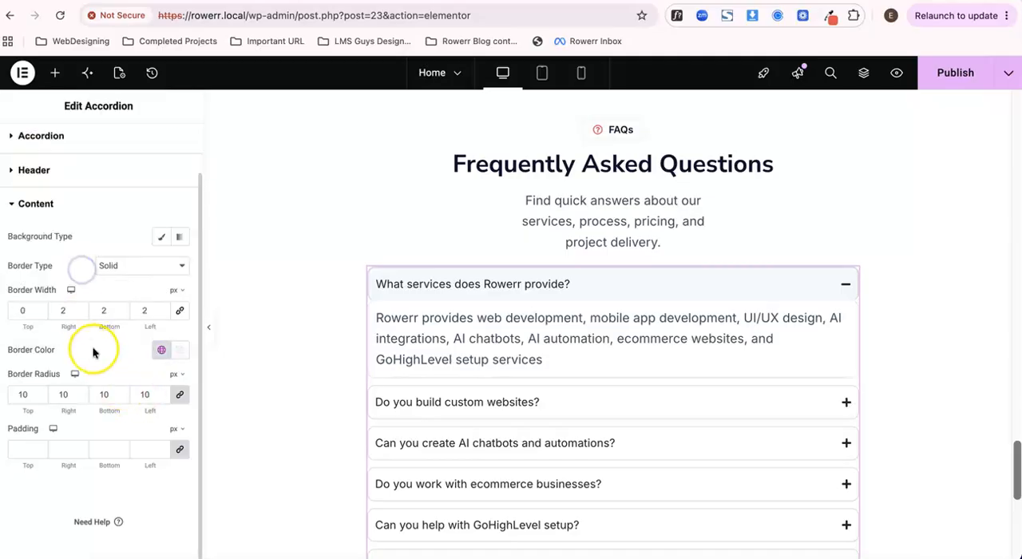
- Publish the page and check the content area's border in the preview by expanding and collapsing the first question
left_click(964, 69)
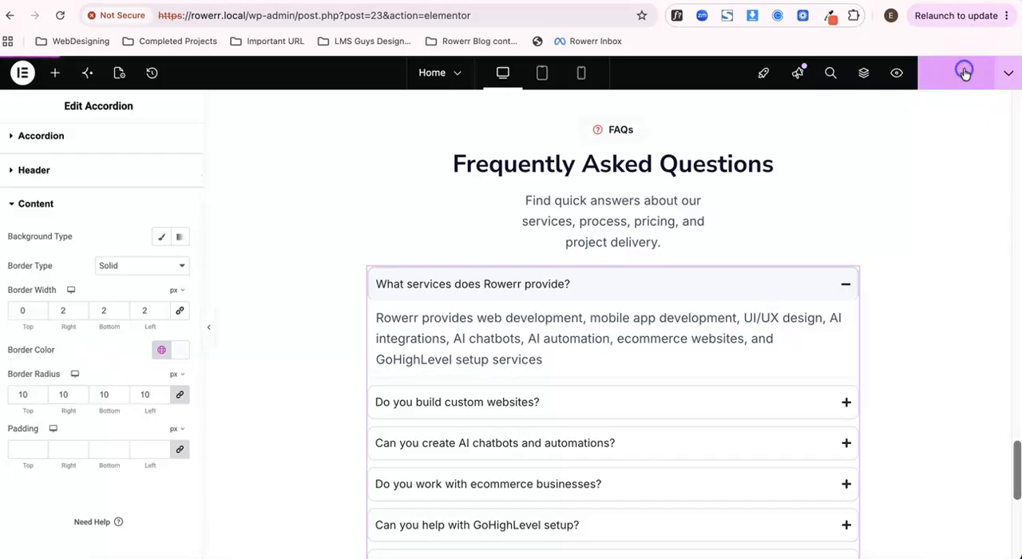
left_click(411, 1)
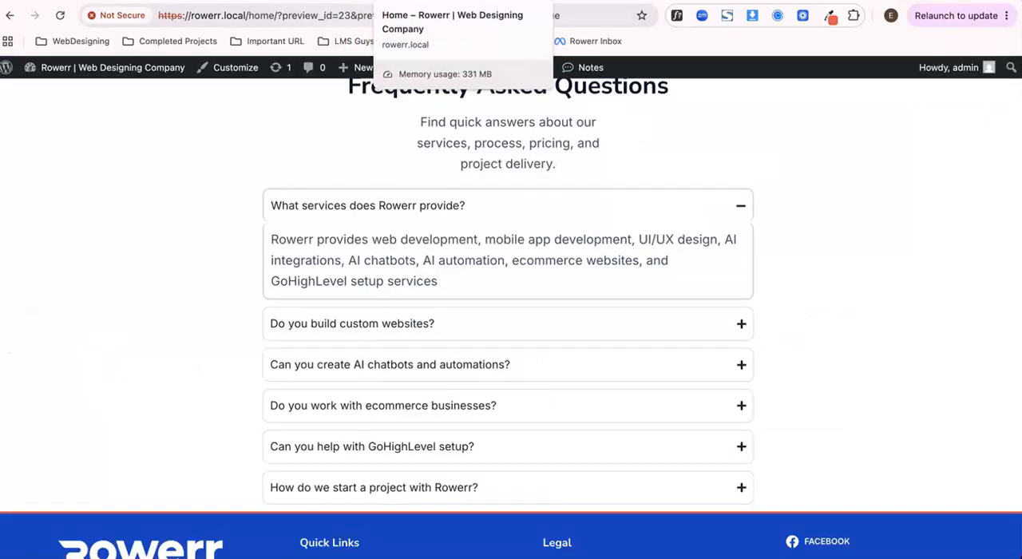
scroll(406, 376, "down", 1)
left_click(421, 200)
left_click(420, 198)
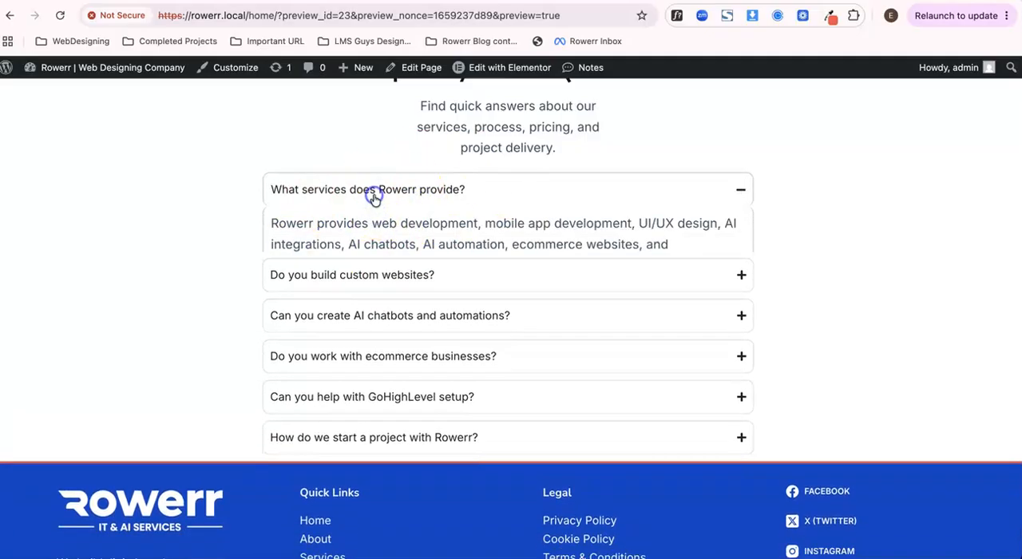
left_click(373, 196)
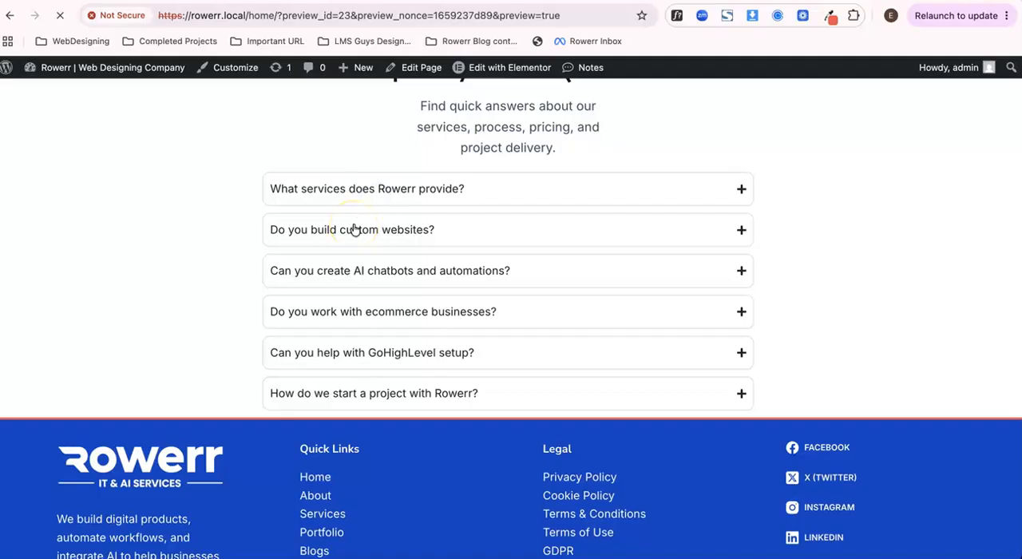
left_click(392, 199)
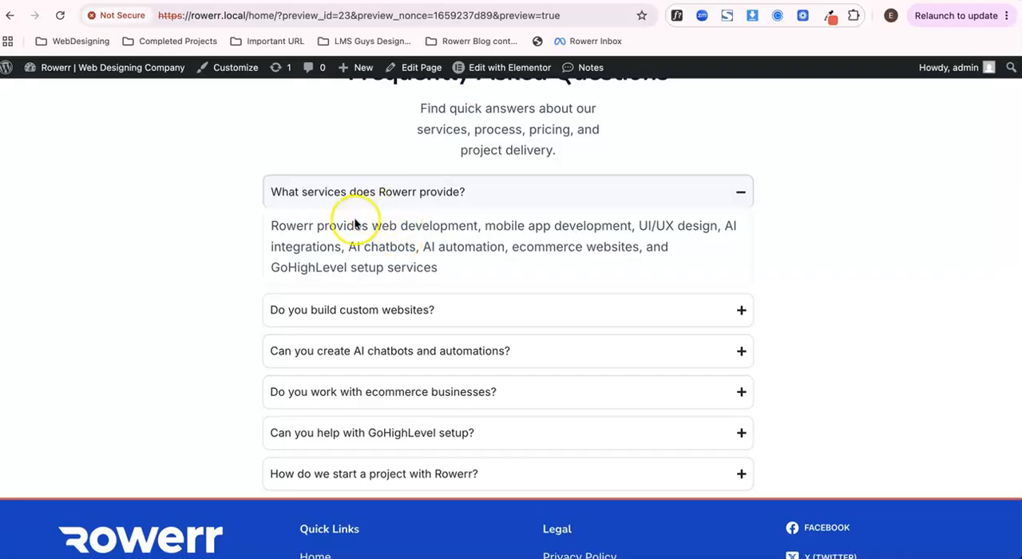
left_click_drag(288, 229, 397, 279)
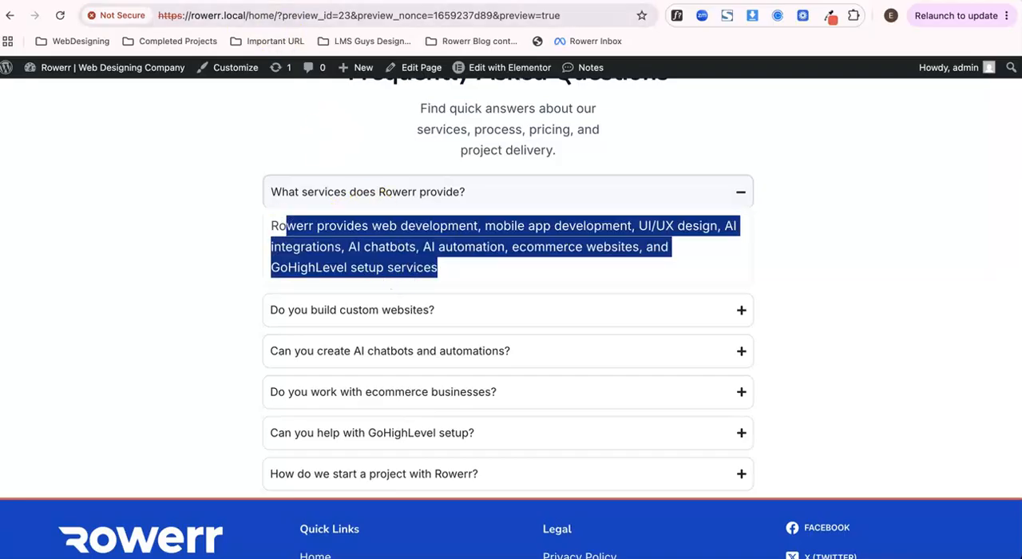
- Return to the editor and clear the border colour of the accordion's content area
left_click(209, 2)
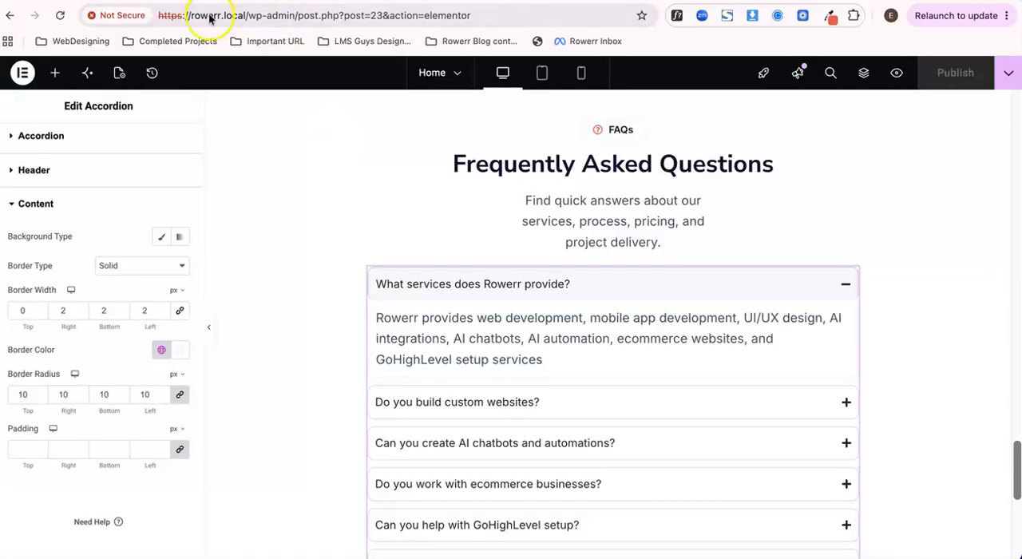
left_click(175, 356)
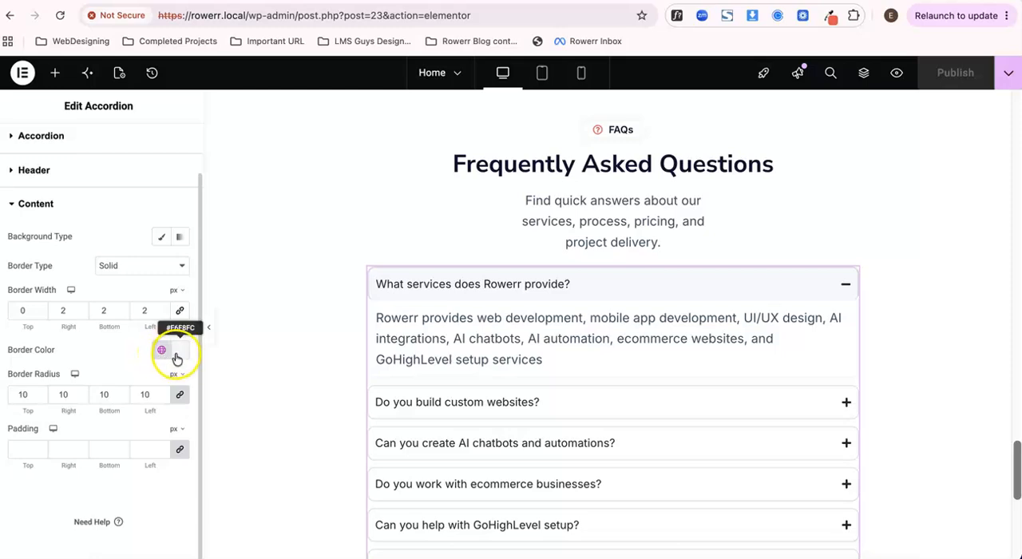
left_click(167, 353)
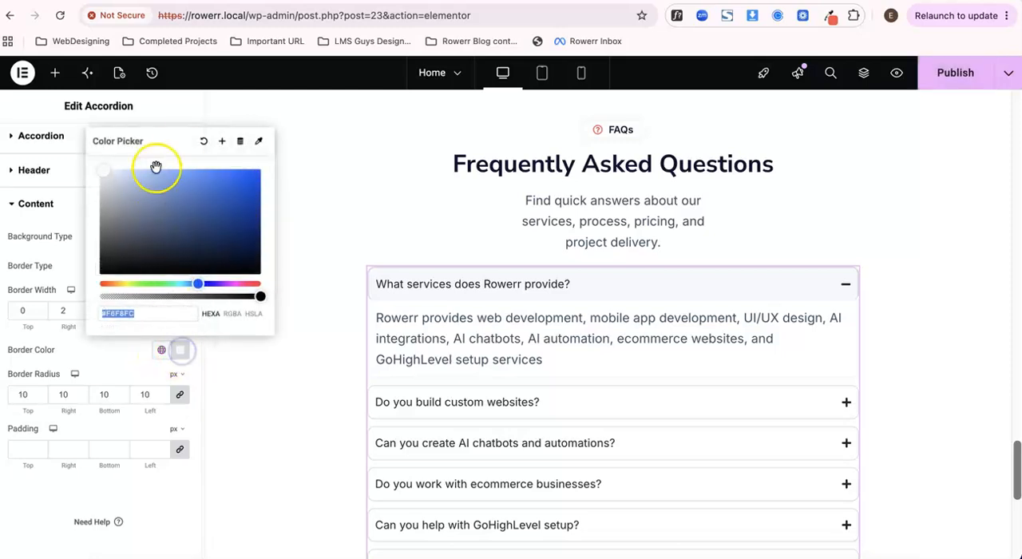
left_click(199, 142)
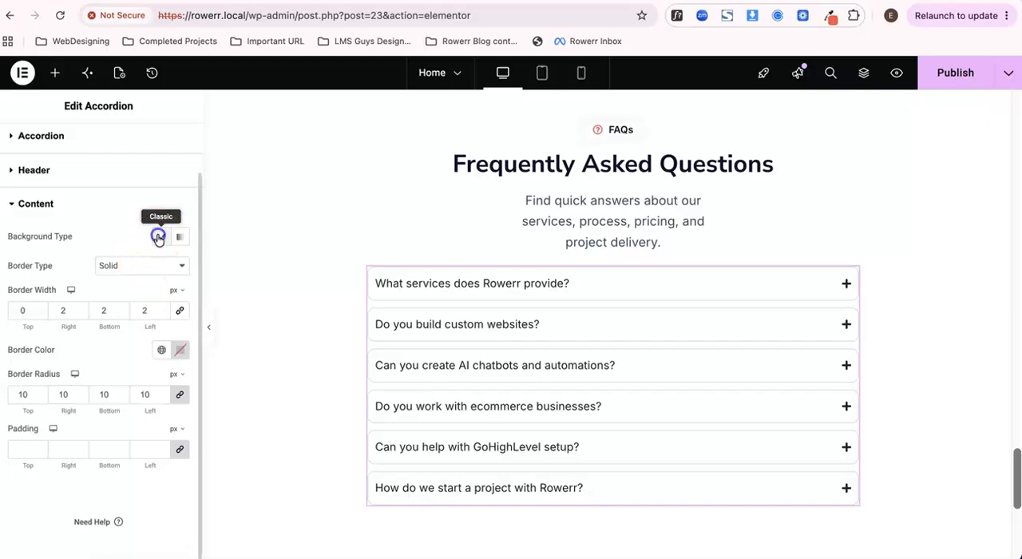
- Give the accordion's content area a classic background in the global colour Color 6 (#F6F8FC)
left_click(160, 236)
left_click(161, 267)
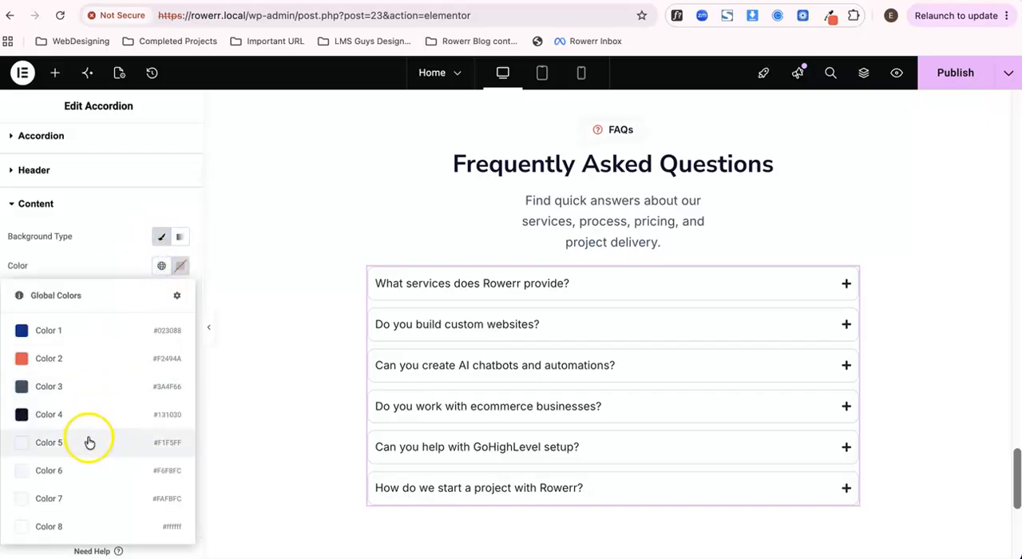
left_click(88, 470)
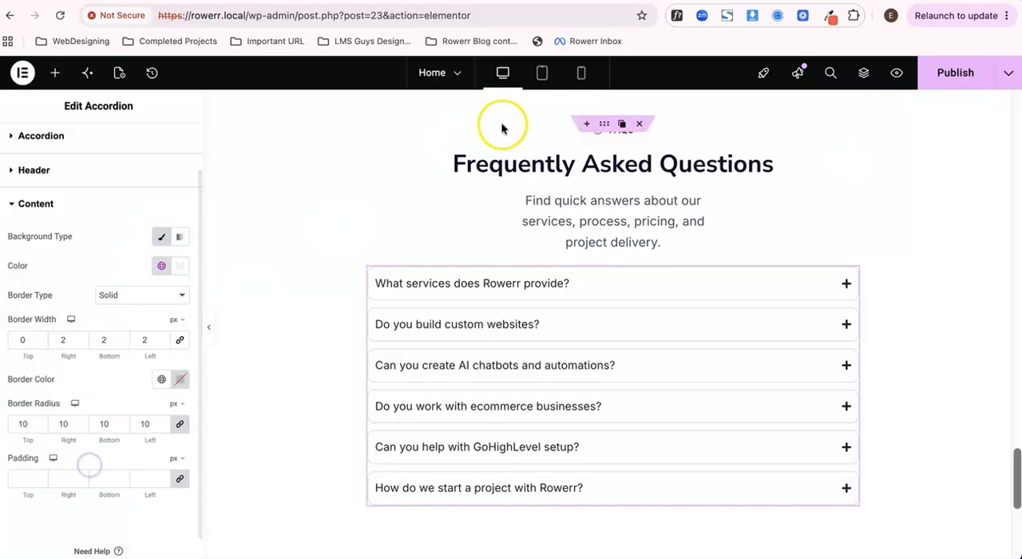
- Publish the page and check the content background in the preview by expanding the first few questions one after another
left_click(942, 75)
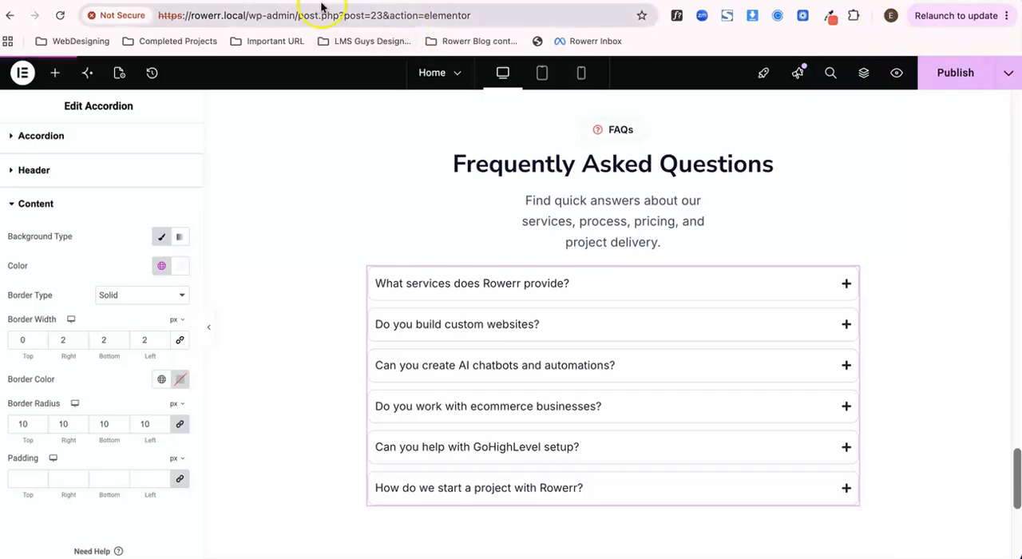
left_click(393, 68)
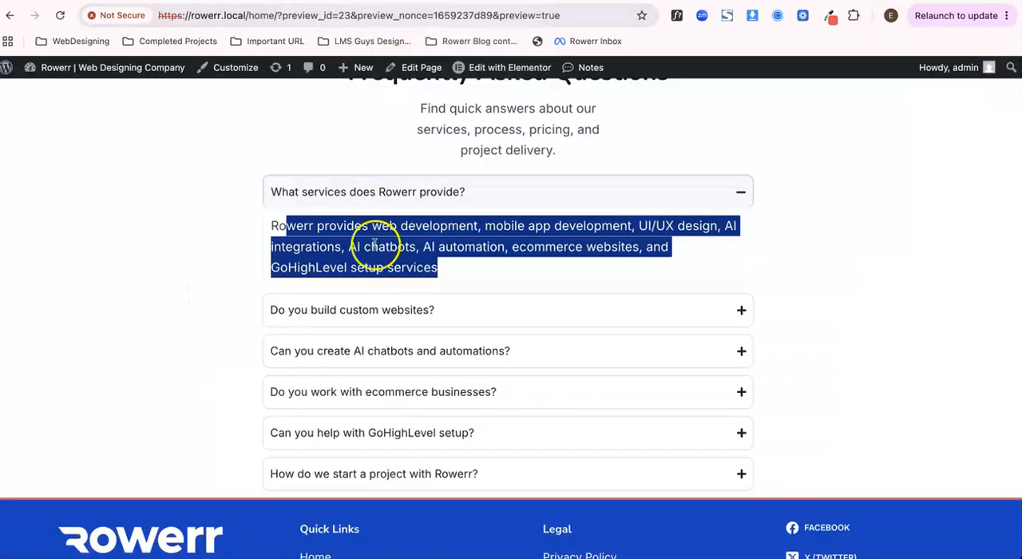
left_click(211, 295)
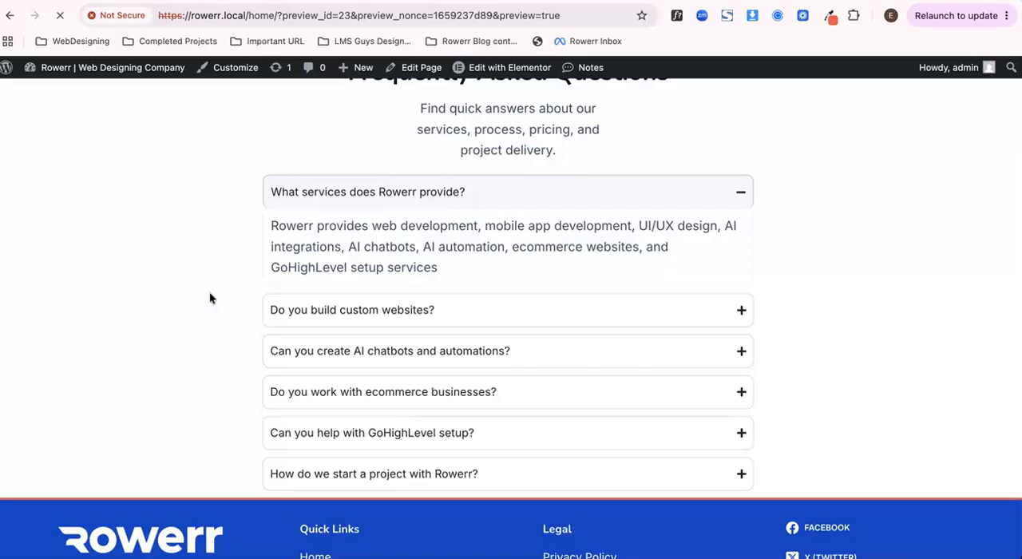
left_click(404, 190)
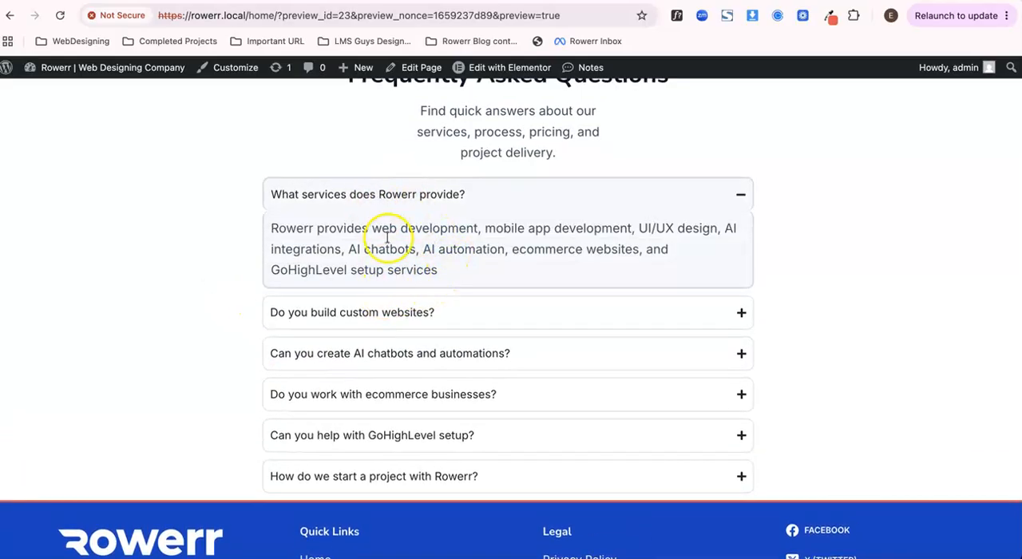
left_click(423, 209)
left_click(406, 246)
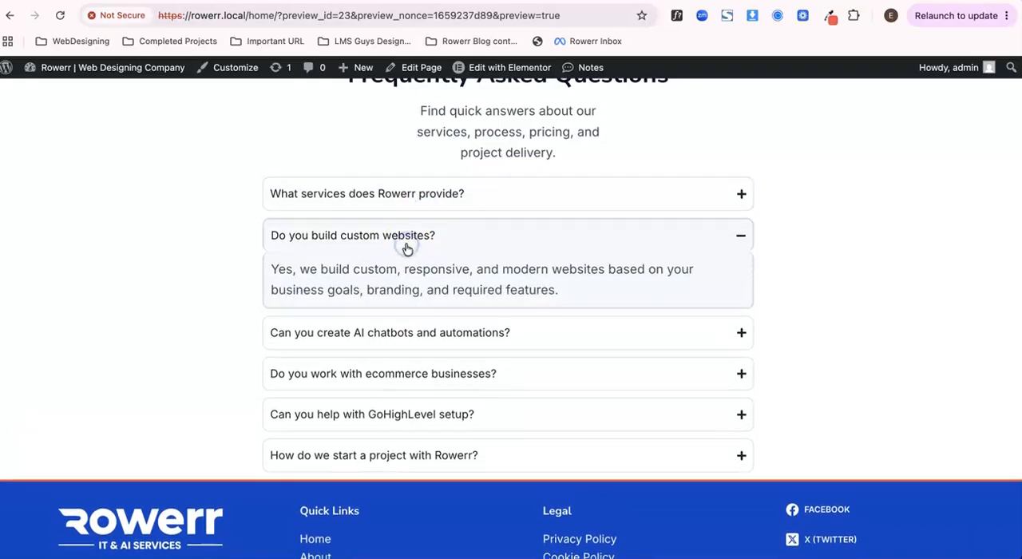
left_click(405, 245)
left_click(394, 278)
left_click(394, 279)
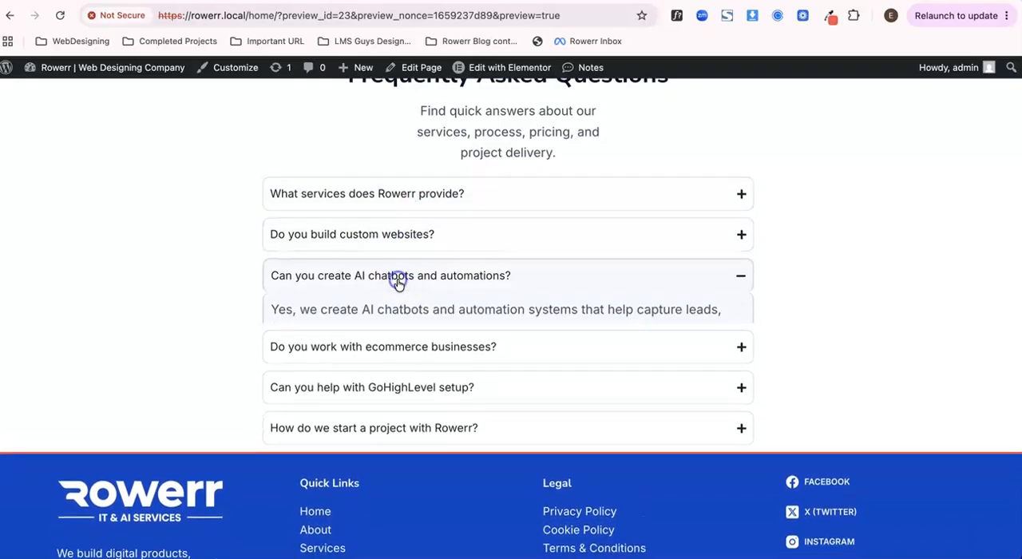
left_click(391, 316)
left_click(388, 315)
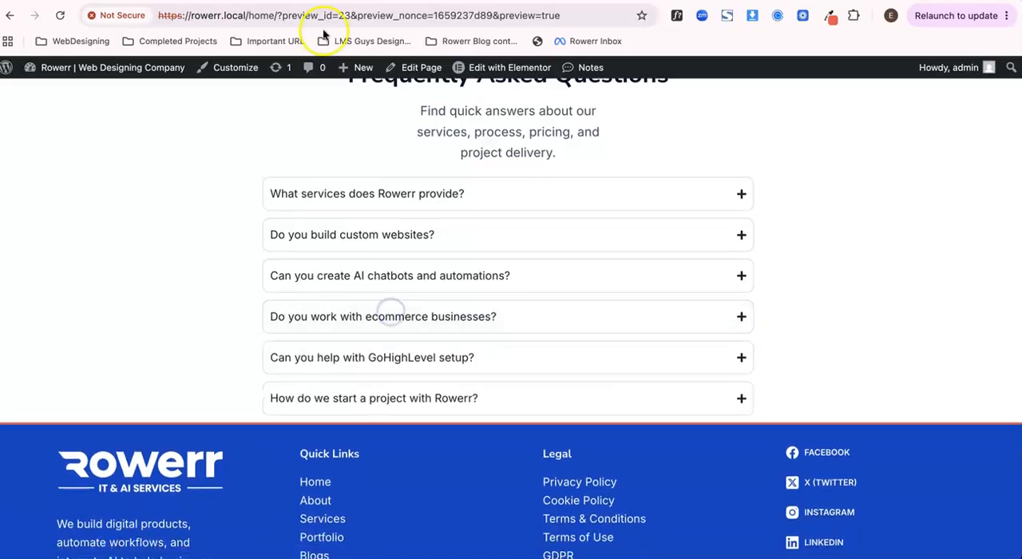
- Return to the editor and set the accordion header's active title colour to the global colour Color 1 (#023088)
key("ctrl+Tab")
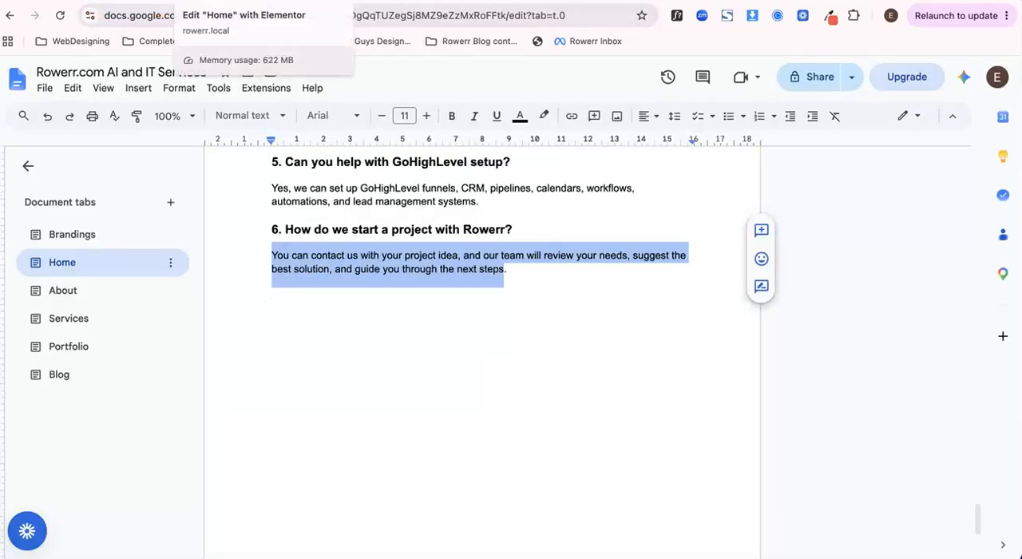
left_click(214, 2)
scroll(131, 379, "up", 1)
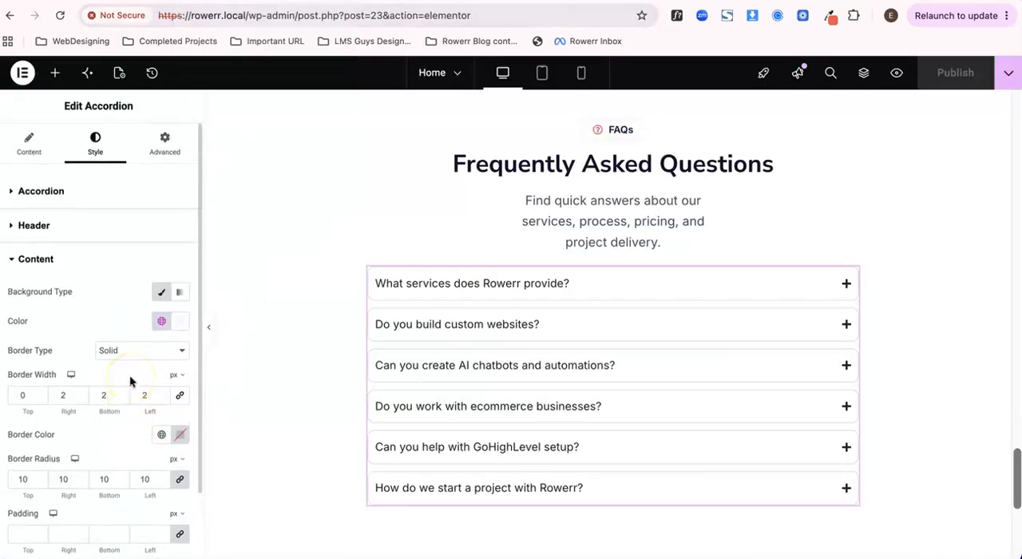
left_click(68, 264)
left_click(68, 224)
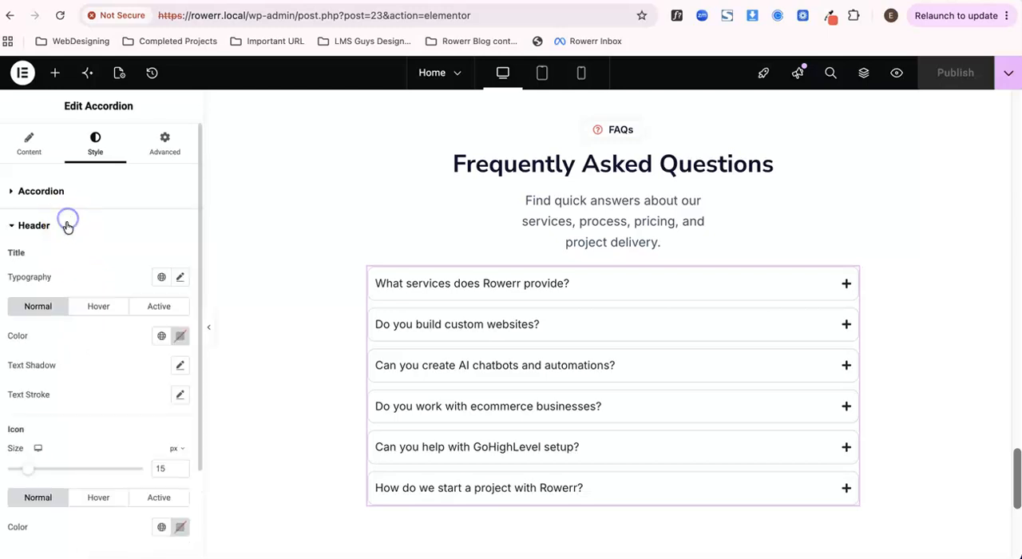
scroll(96, 240, "down", 1)
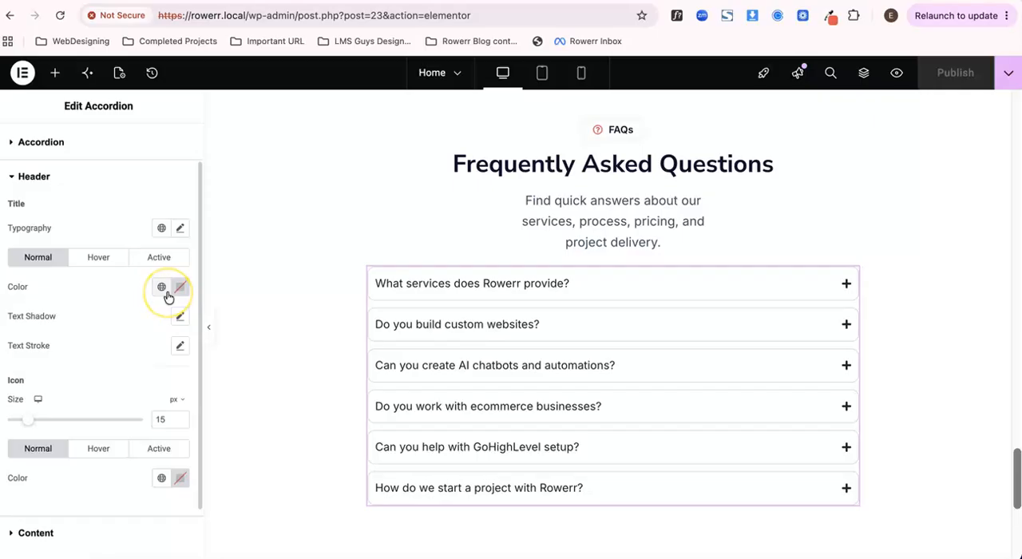
left_click(157, 257)
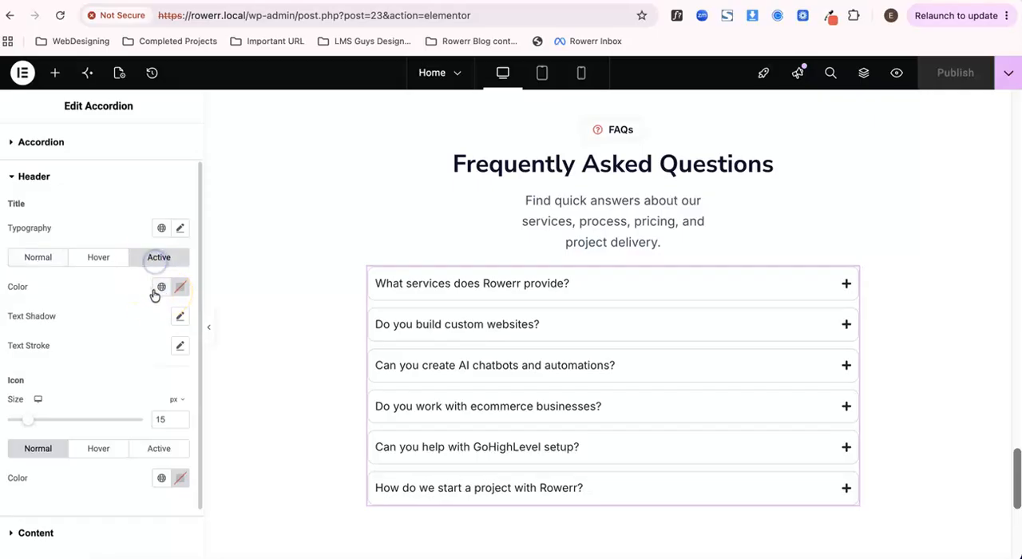
left_click(160, 287)
left_click(68, 350)
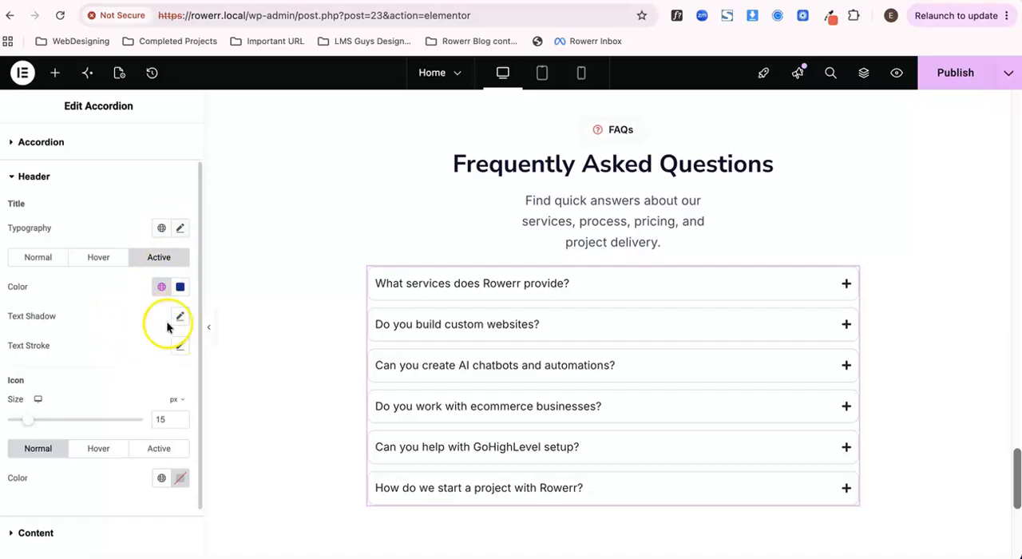
- Publish the page and check the active title colour in the preview by expanding the first question
left_click(955, 71)
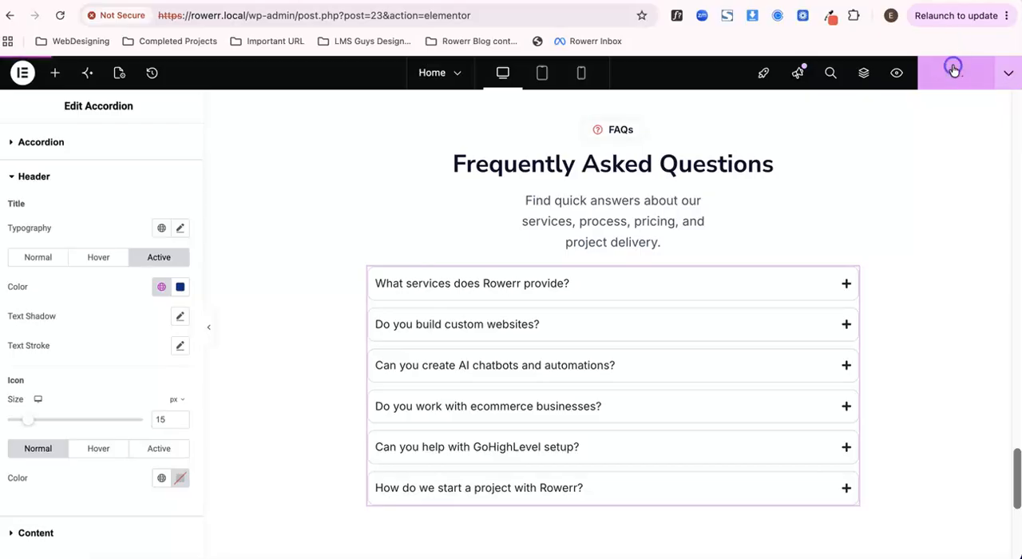
left_click(414, 1)
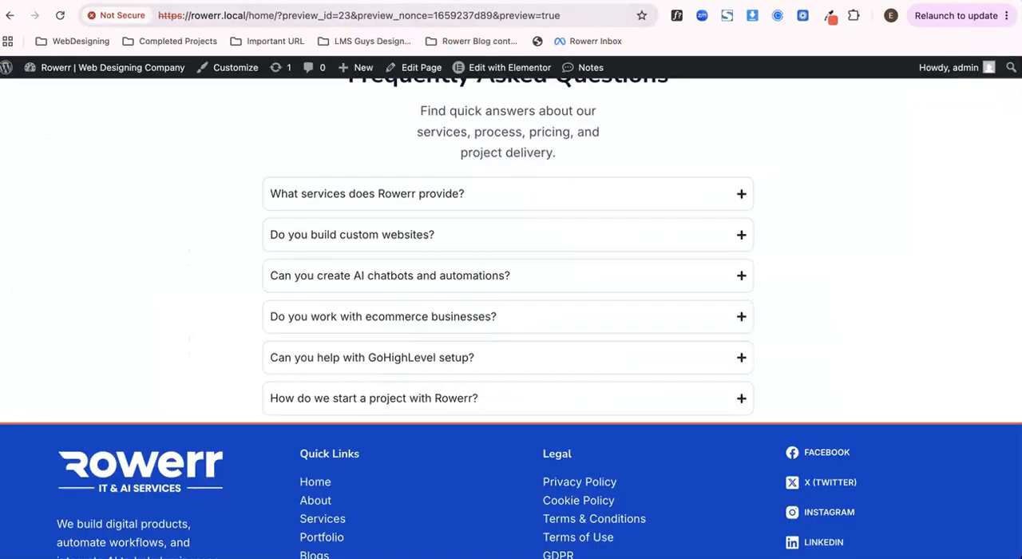
left_click(365, 194)
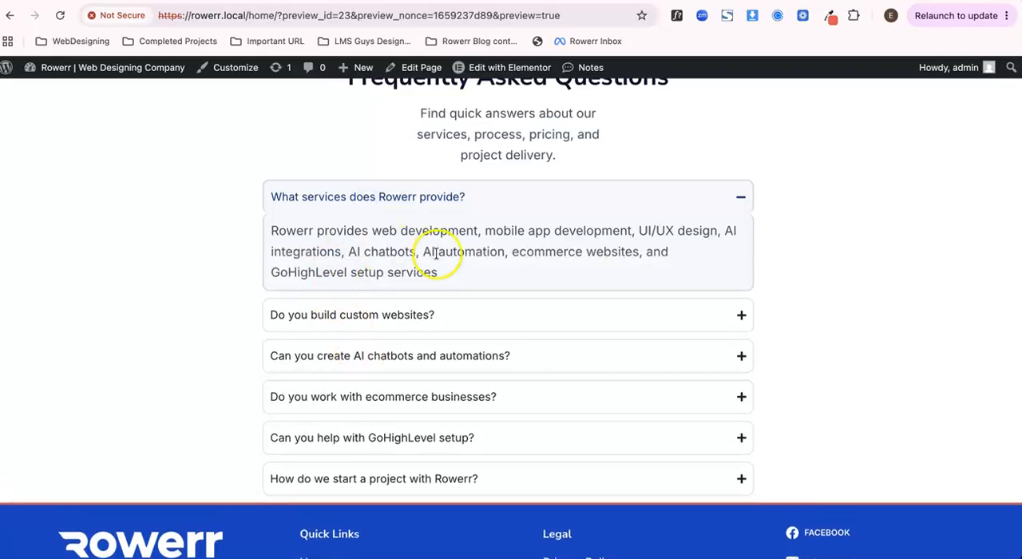
- Return to the editor and examine the accordion's item spacing, background, border and padding settings
left_click(217, 2)
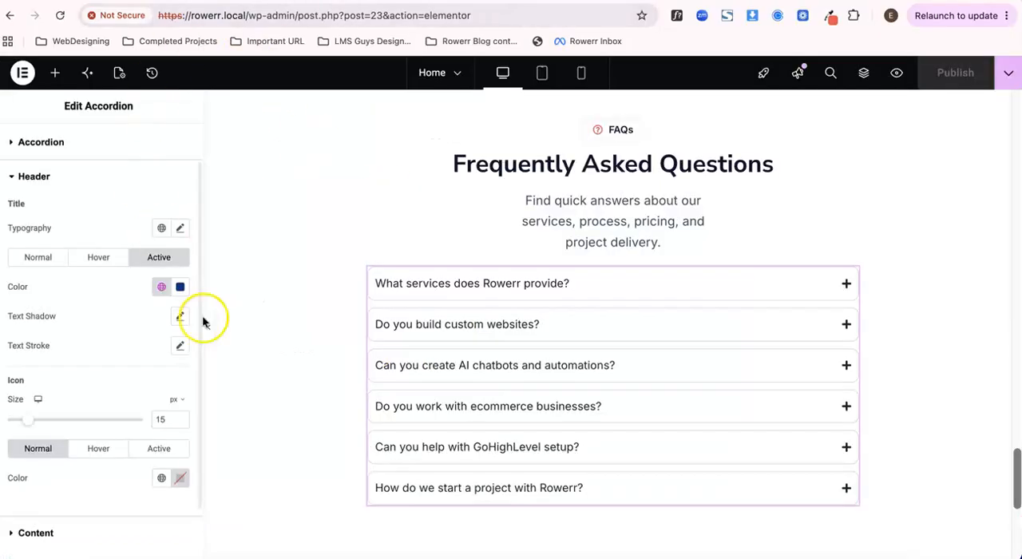
scroll(122, 321, "up", 3)
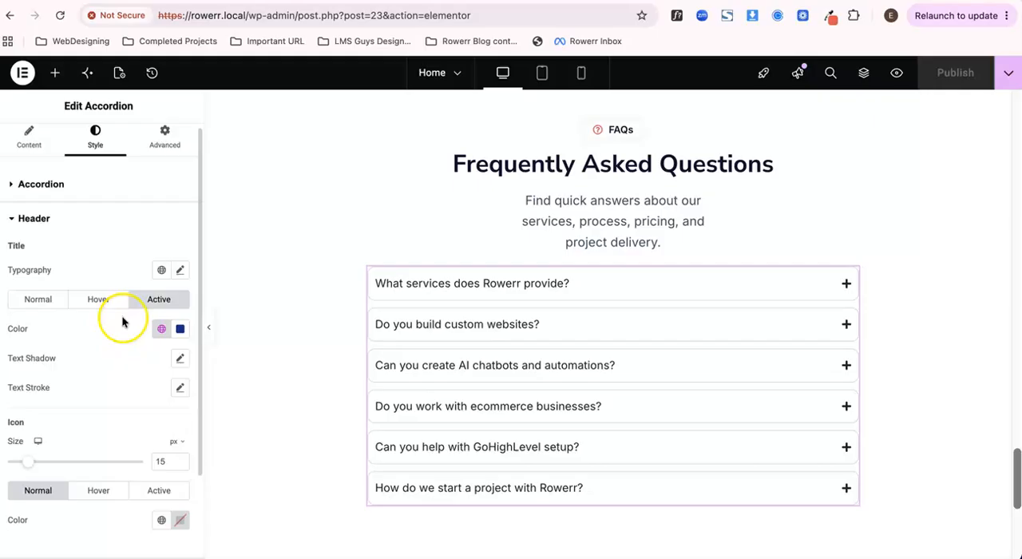
left_click(68, 226)
left_click(51, 189)
scroll(116, 368, "down", 2)
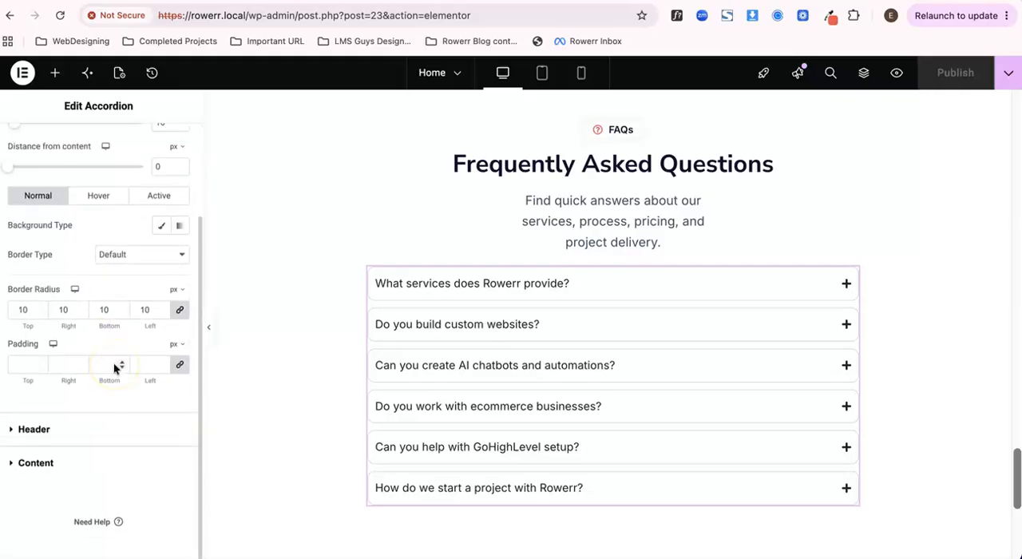
scroll(113, 365, "up", 3)
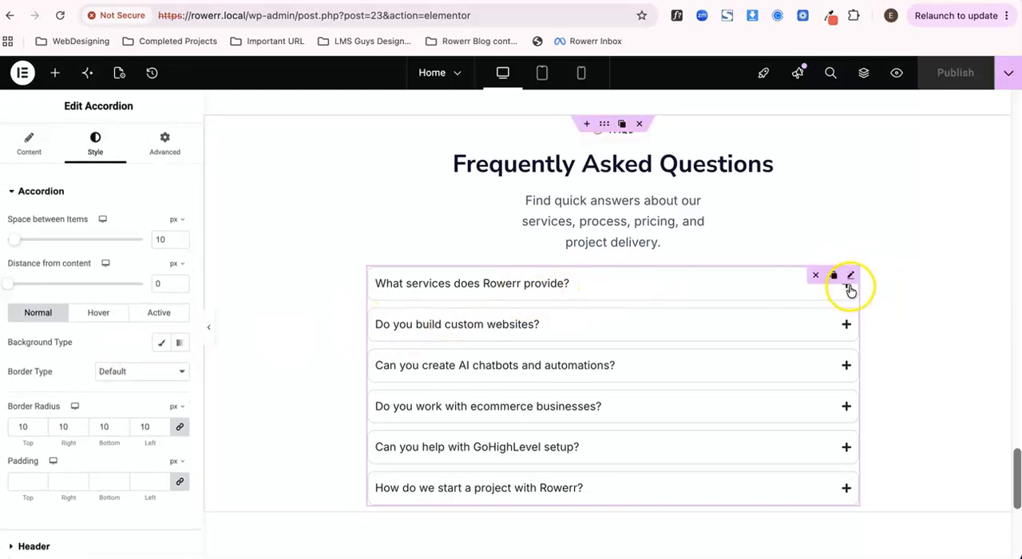
scroll(104, 319, "down", 3)
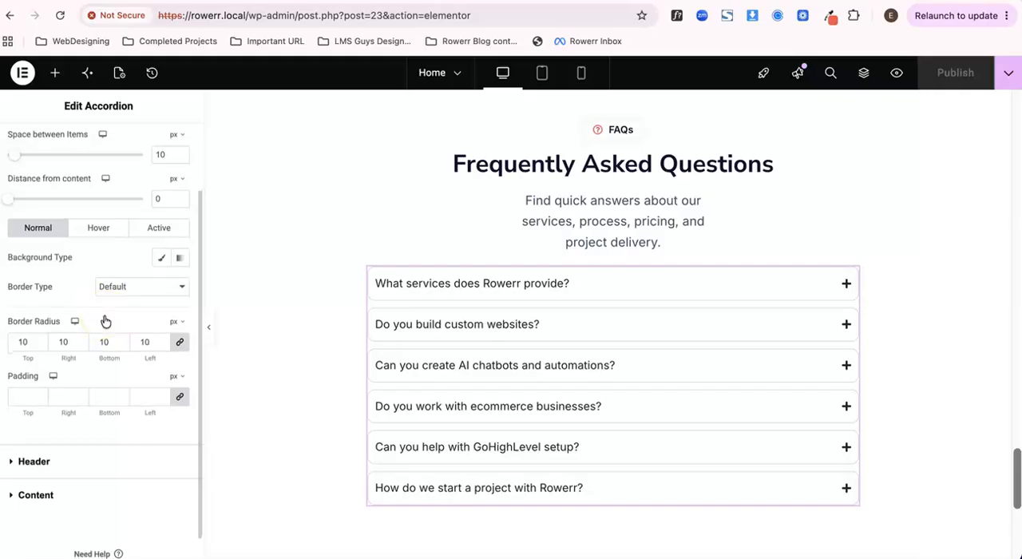
scroll(100, 315, "up", 3)
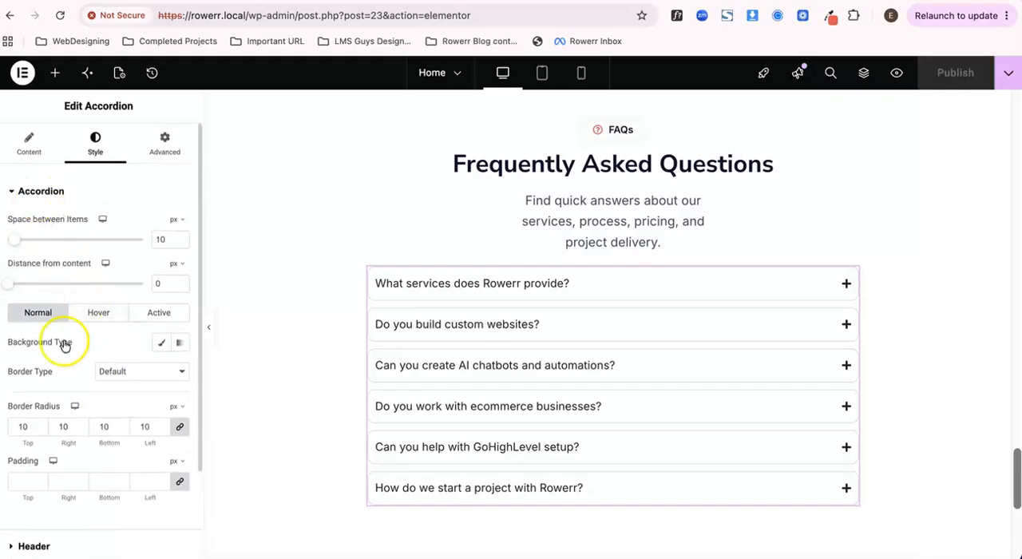
- Set the accordion header's normal icon colour to the global colour Color 1 (#023088)
scroll(71, 351, "down", 3)
left_click(67, 434)
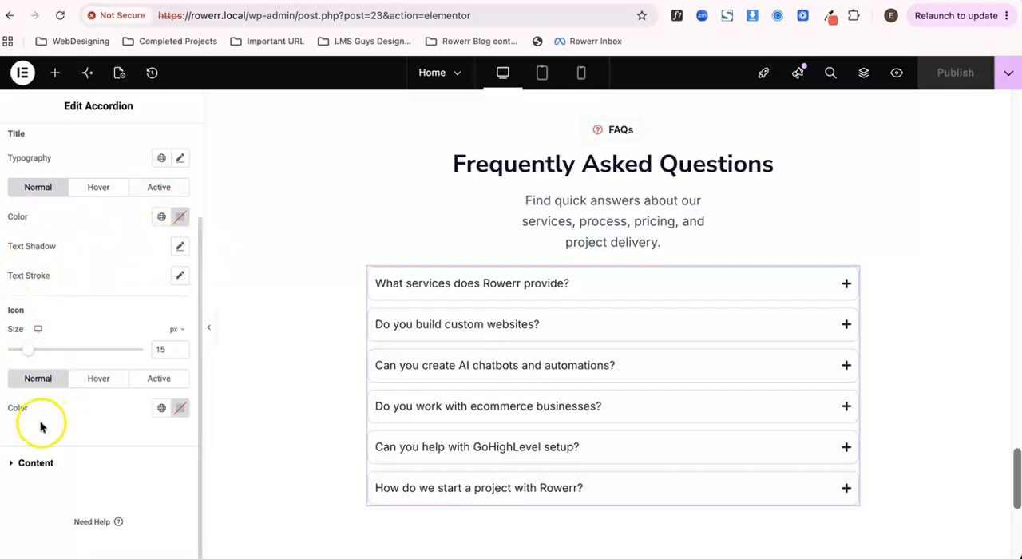
left_click(158, 410)
left_click(120, 419)
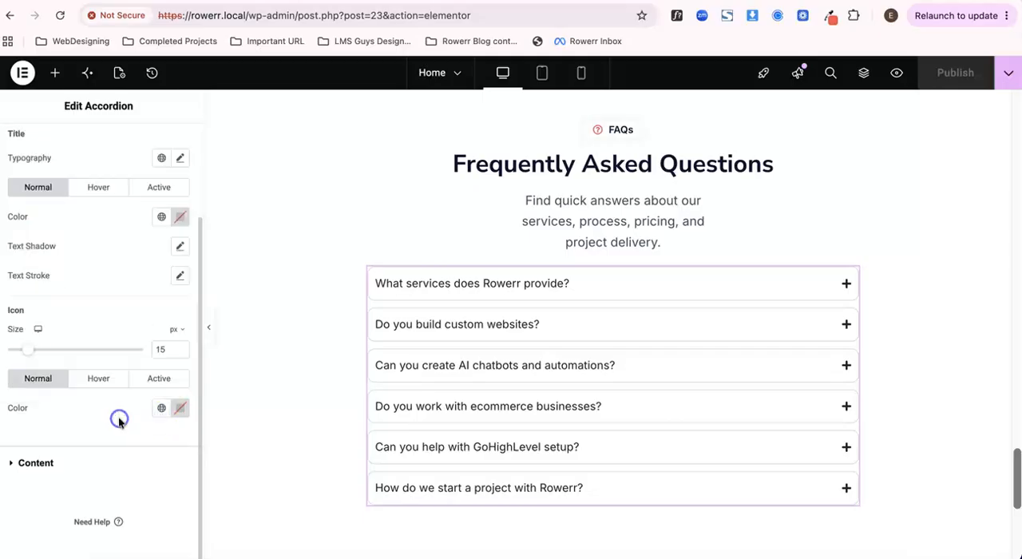
left_click(178, 409)
left_click(162, 408)
left_click(74, 179)
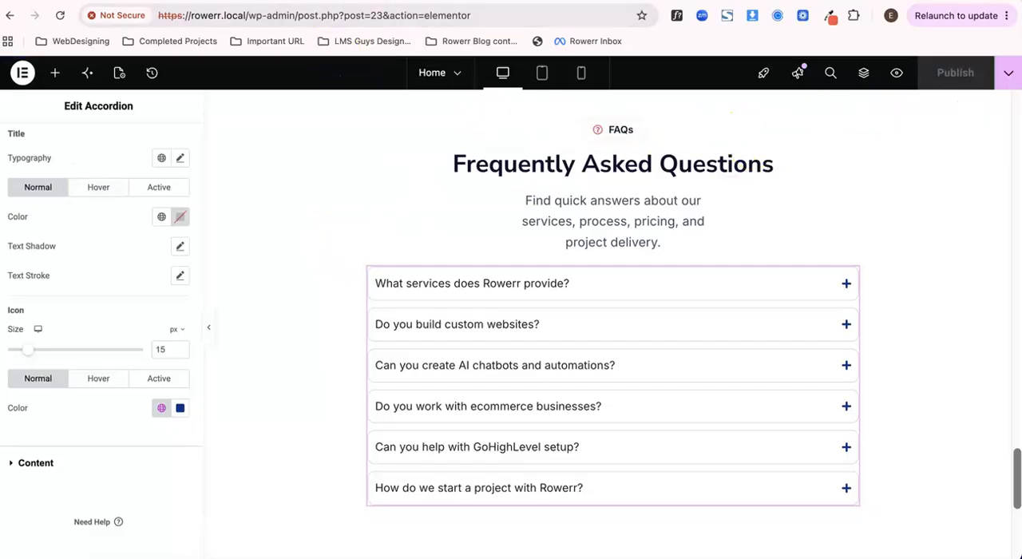
- Publish the page and reload the preview to check the accordion's icon colour
left_click(381, 1)
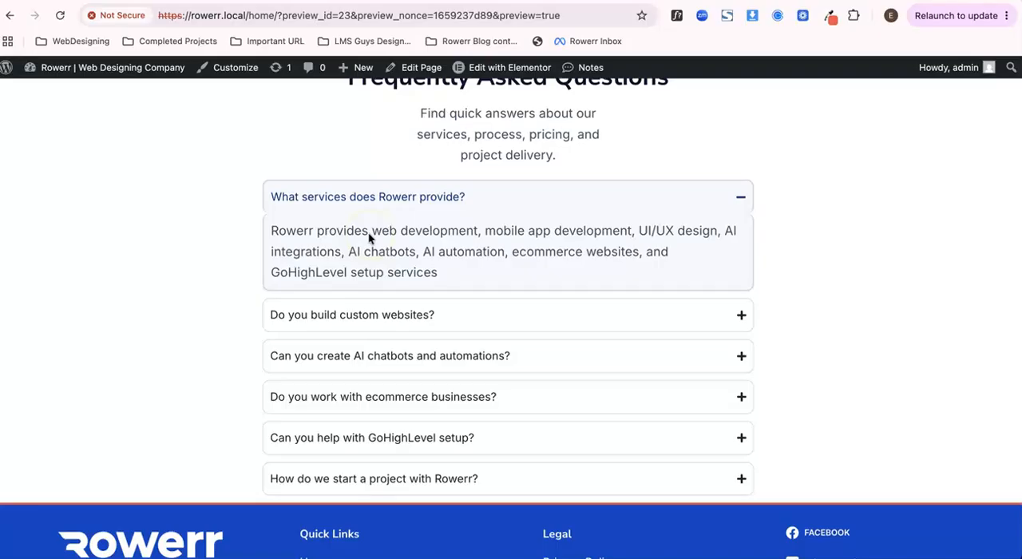
key("super+r")
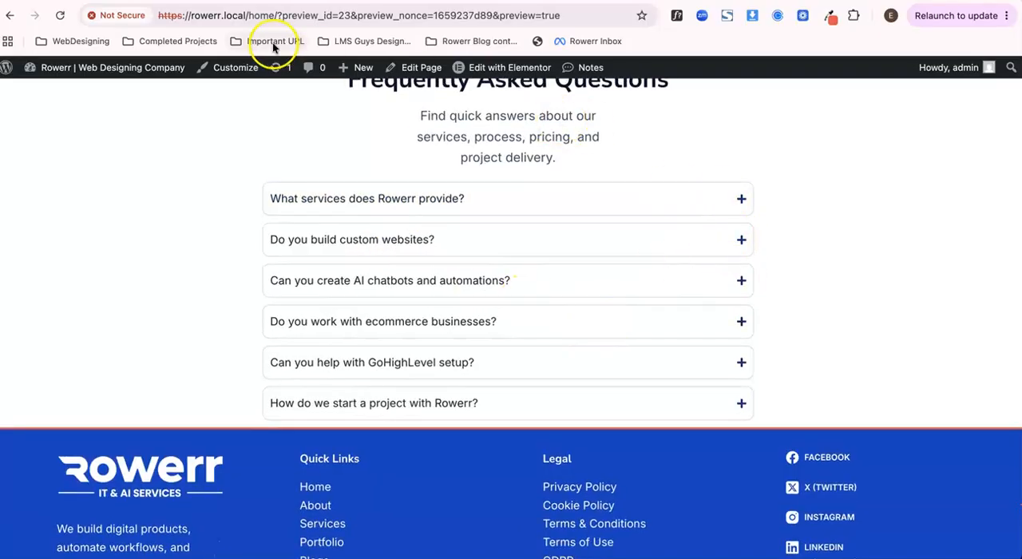
- Return to the editor and set the accordion header's normal icon colour to the global colour Color 2 (#F2494A)
left_click(256, 0)
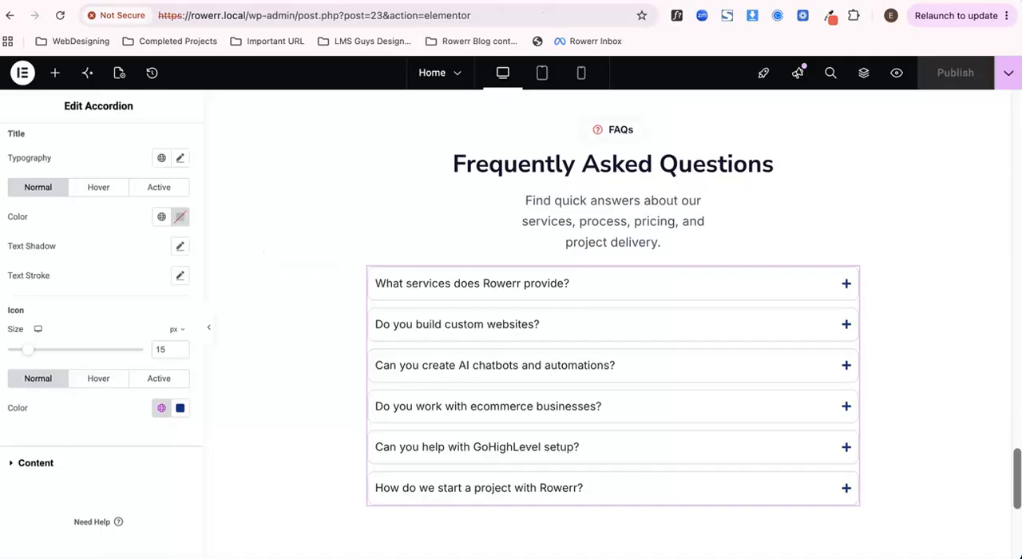
left_click(159, 410)
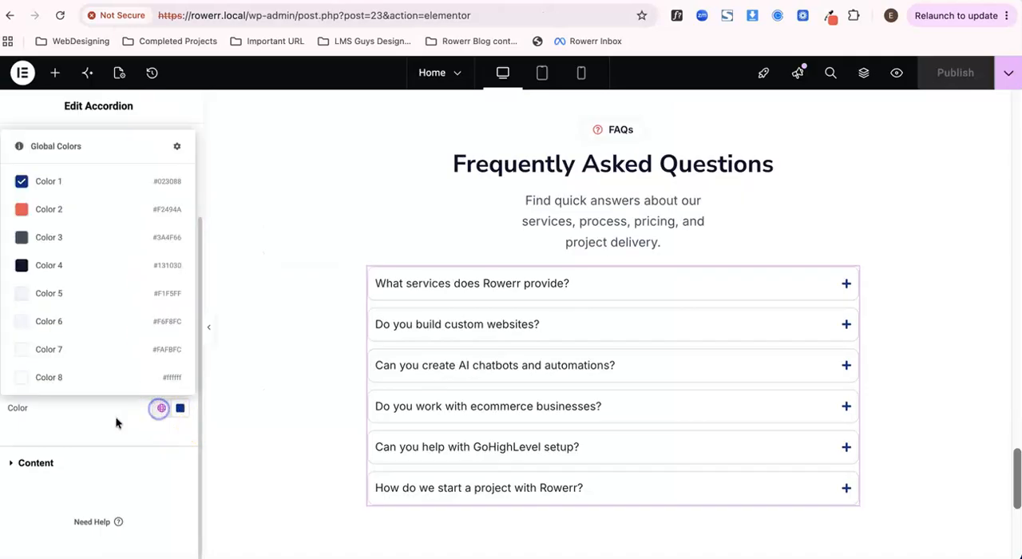
left_click(76, 215)
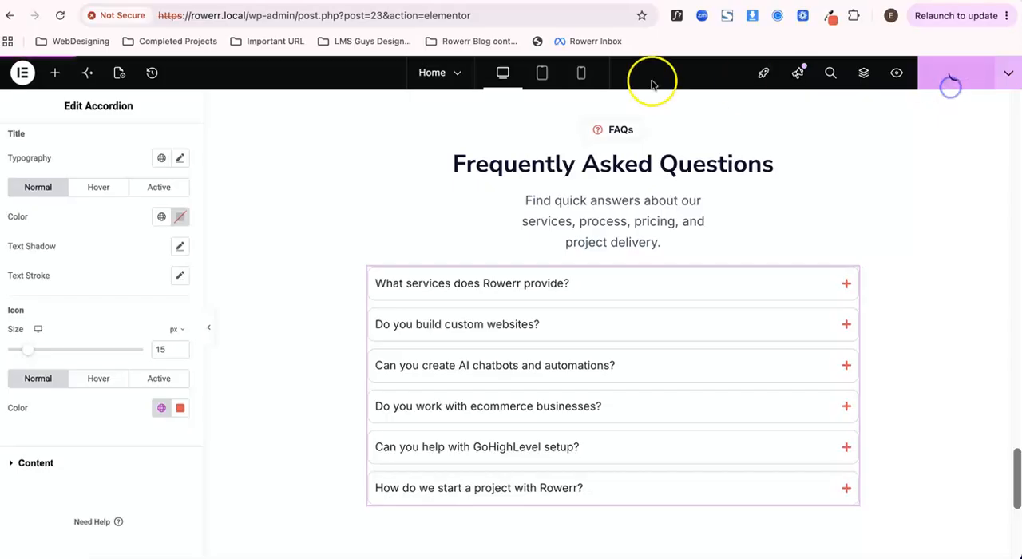
- Publish the page and check the icon colours in the preview by expanding and collapsing the first question
left_click(352, 1)
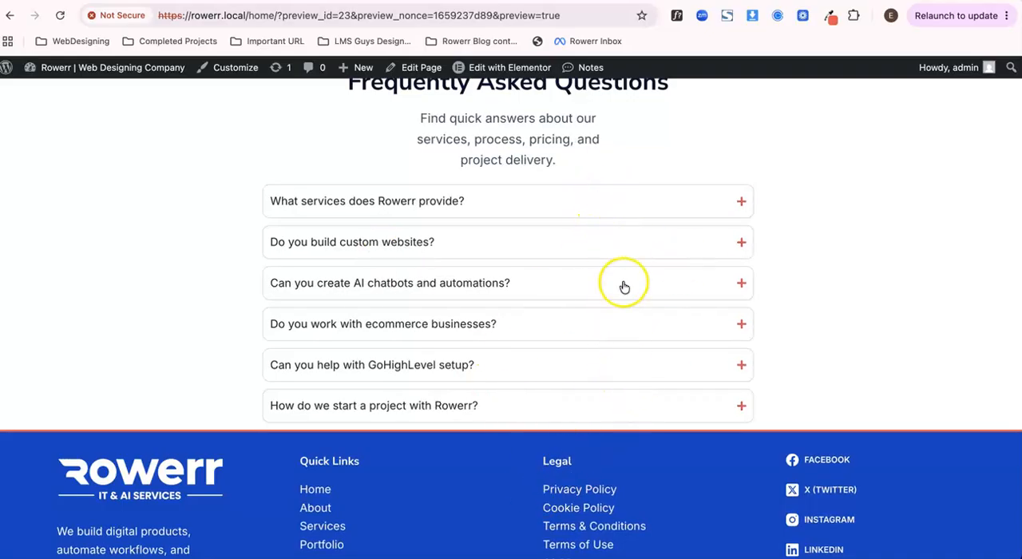
left_click(636, 199)
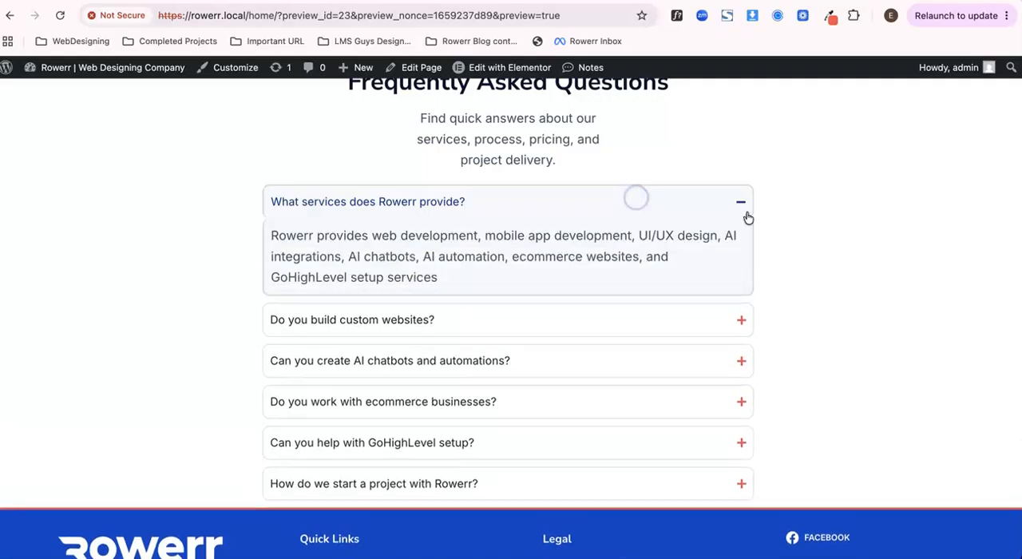
left_click(653, 209)
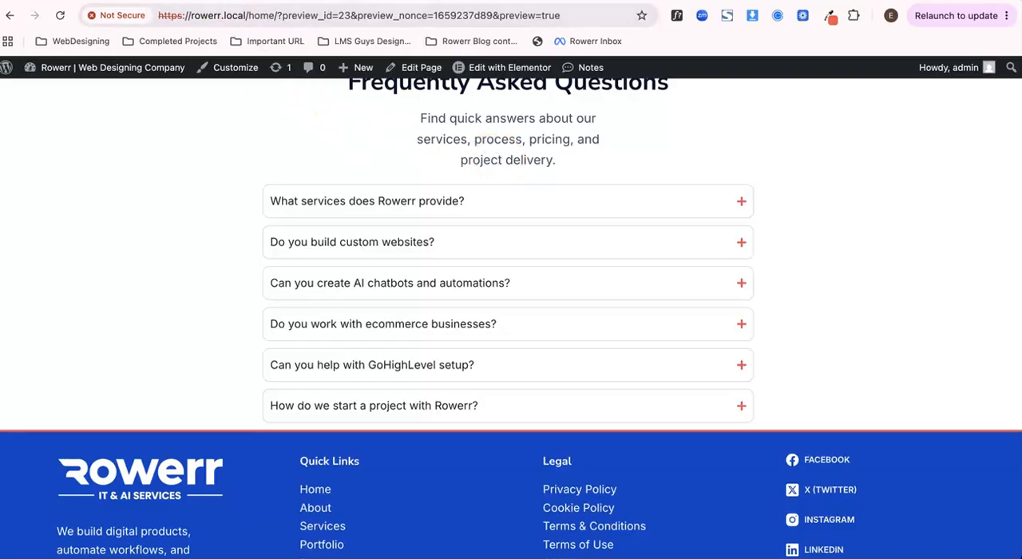
- Return to the editor and replace the accordion's expand icon with the single Angle down icon, filtering the icon library by "angle"
left_click(203, 3)
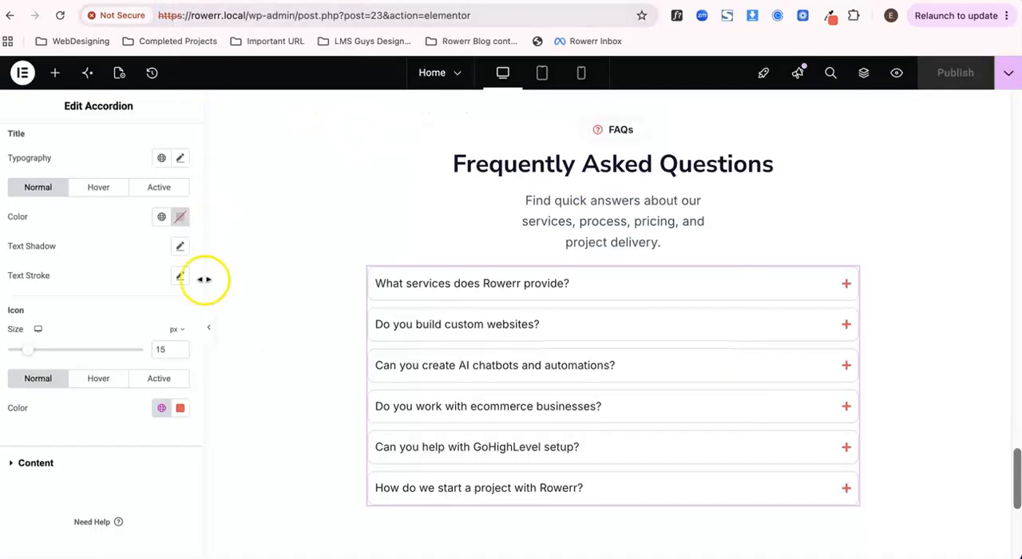
scroll(110, 314, "up", 3)
left_click(29, 141)
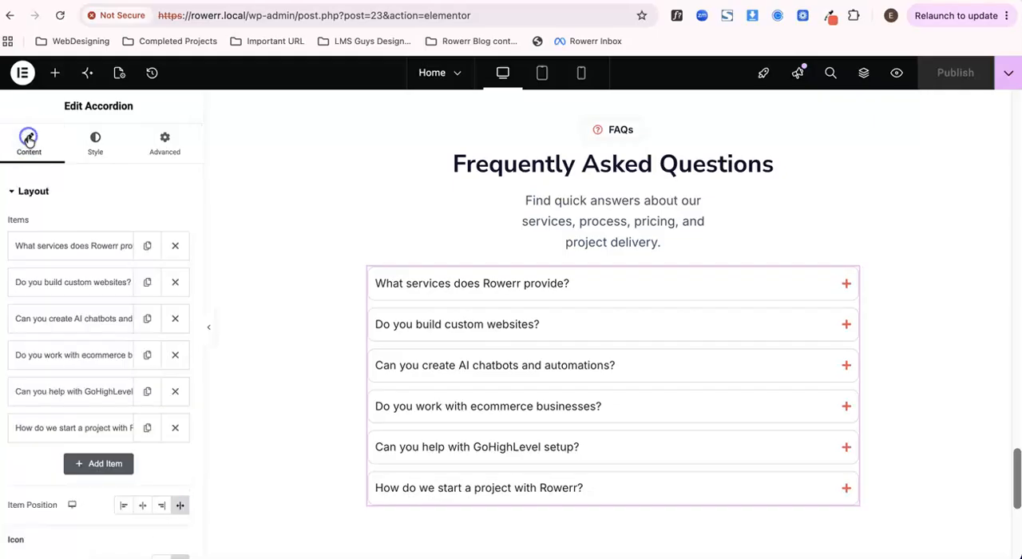
scroll(124, 322, "down", 4)
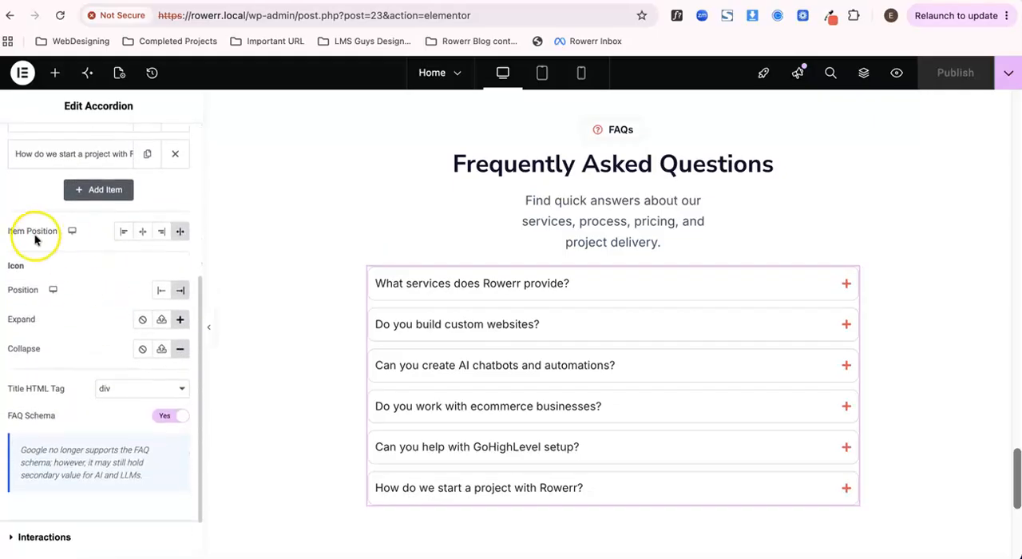
left_click(102, 297)
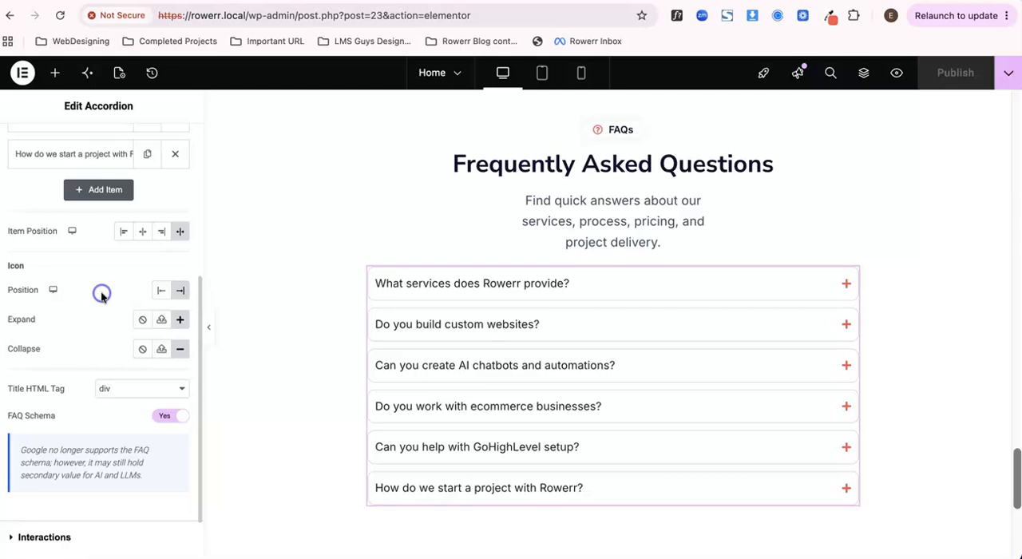
left_click(180, 321)
left_click(460, 128)
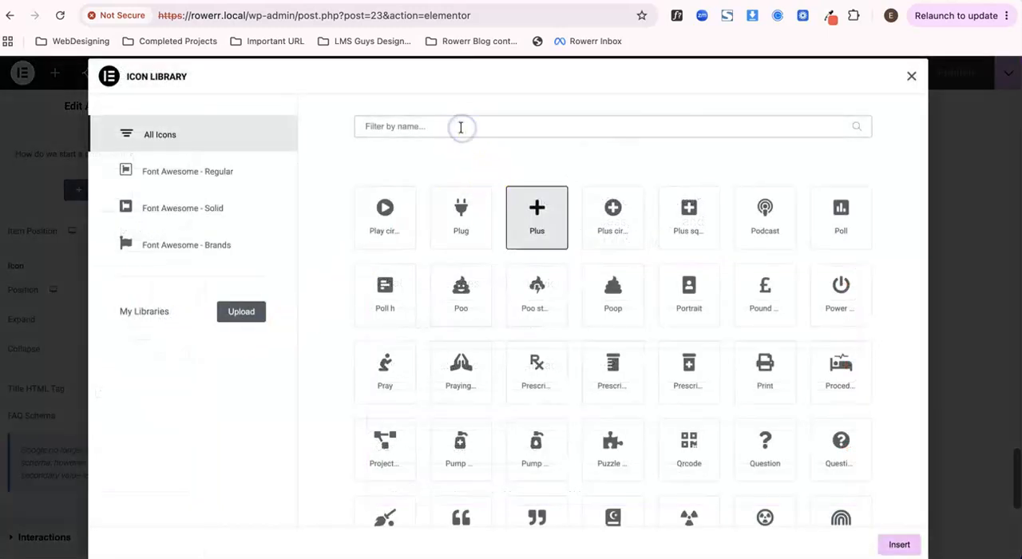
type("angle")
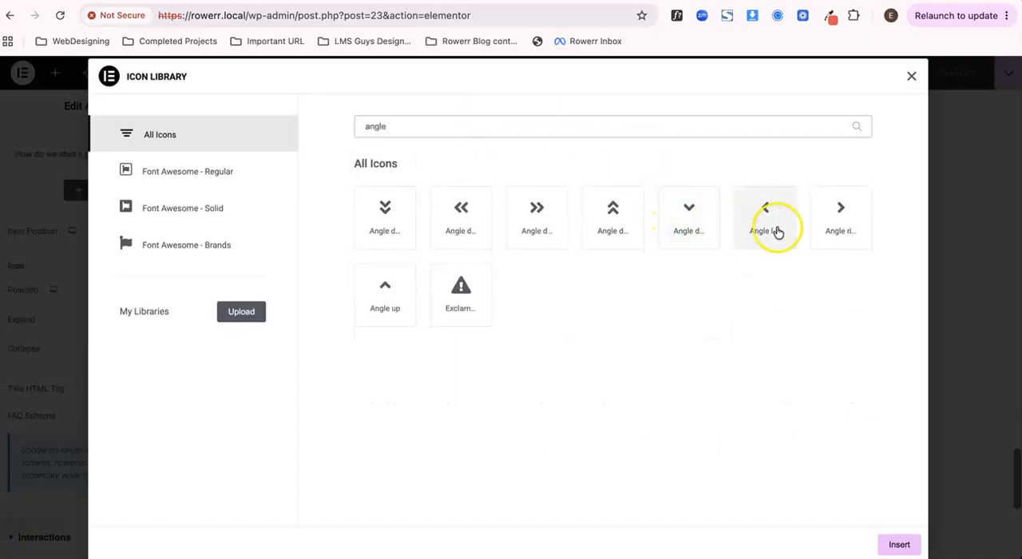
left_click(691, 227)
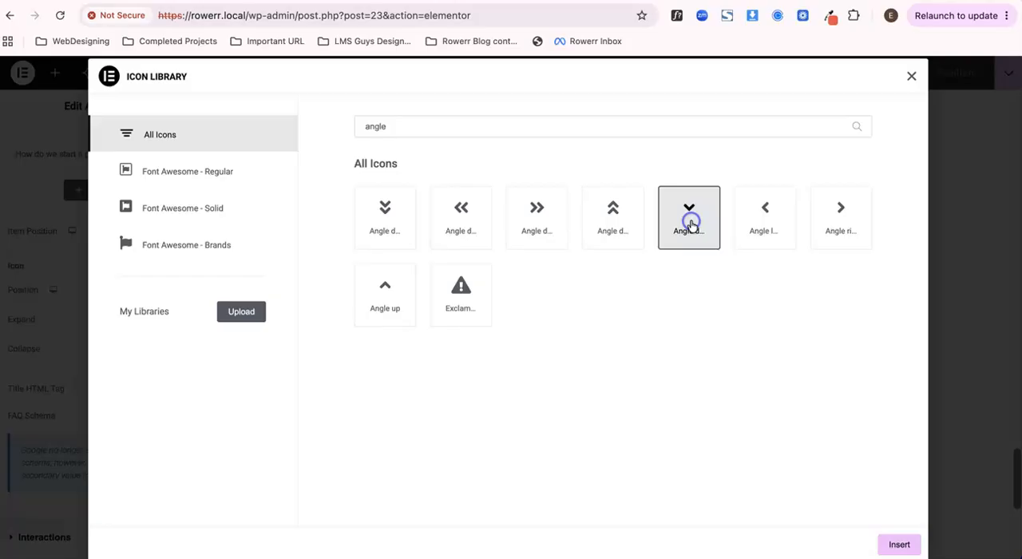
left_click(897, 545)
- Replace the accordion's collapse icon with the Angle up icon, filtering the icon library by "angle"
left_click(175, 348)
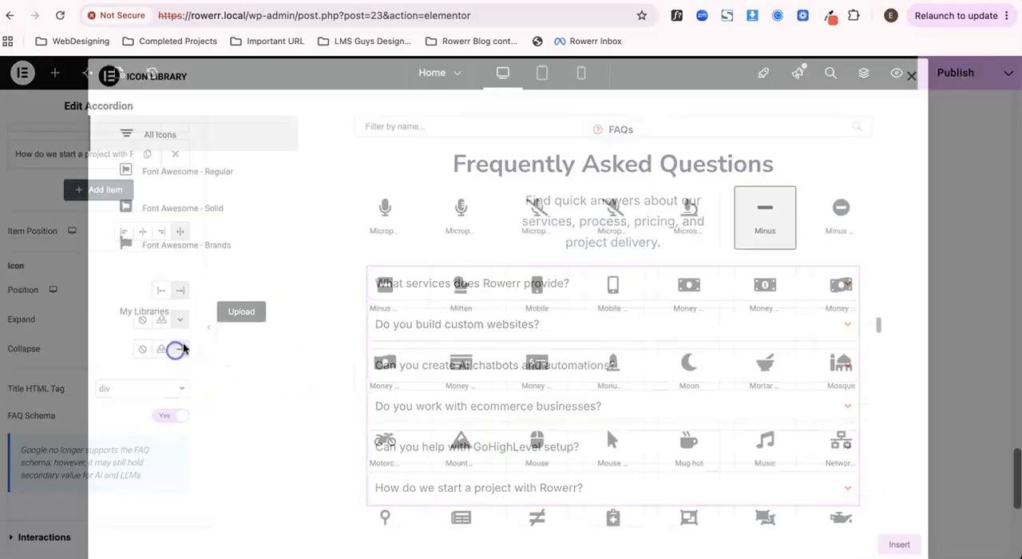
left_click(457, 126)
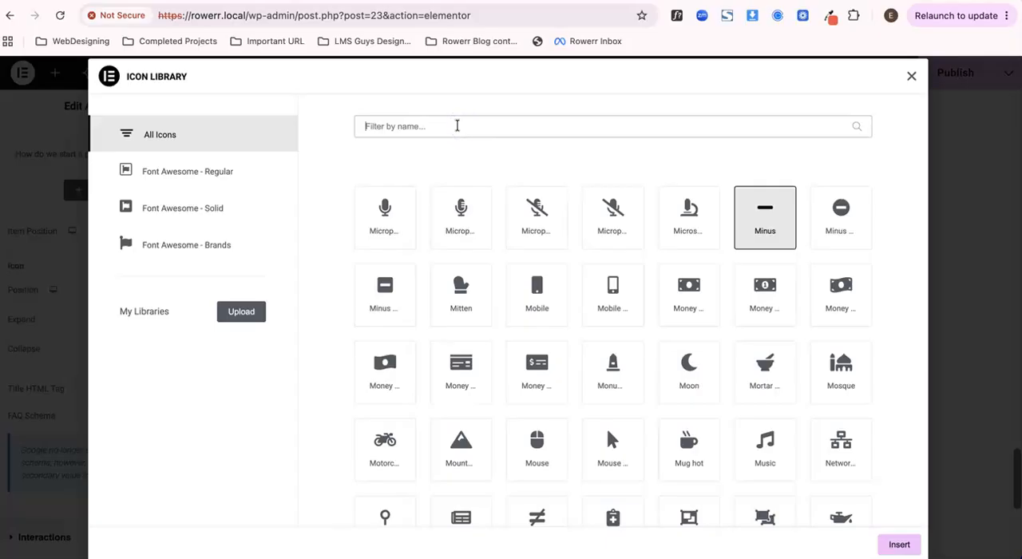
type("angle")
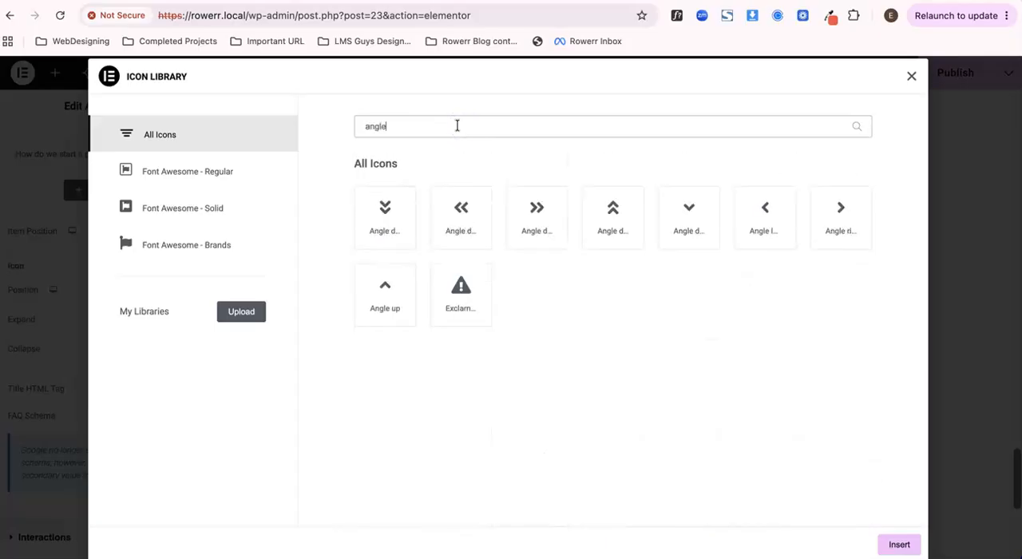
left_click(757, 228)
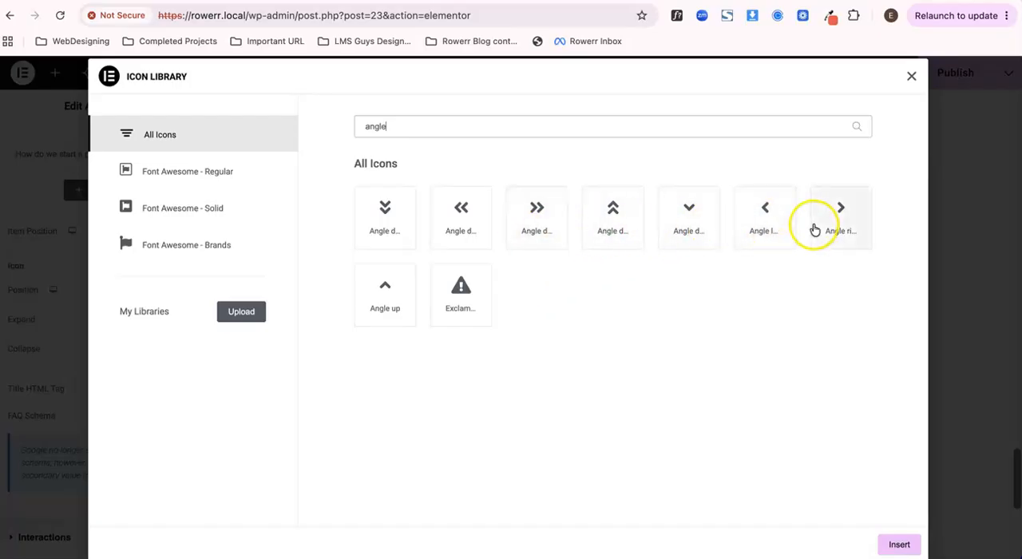
left_click(375, 294)
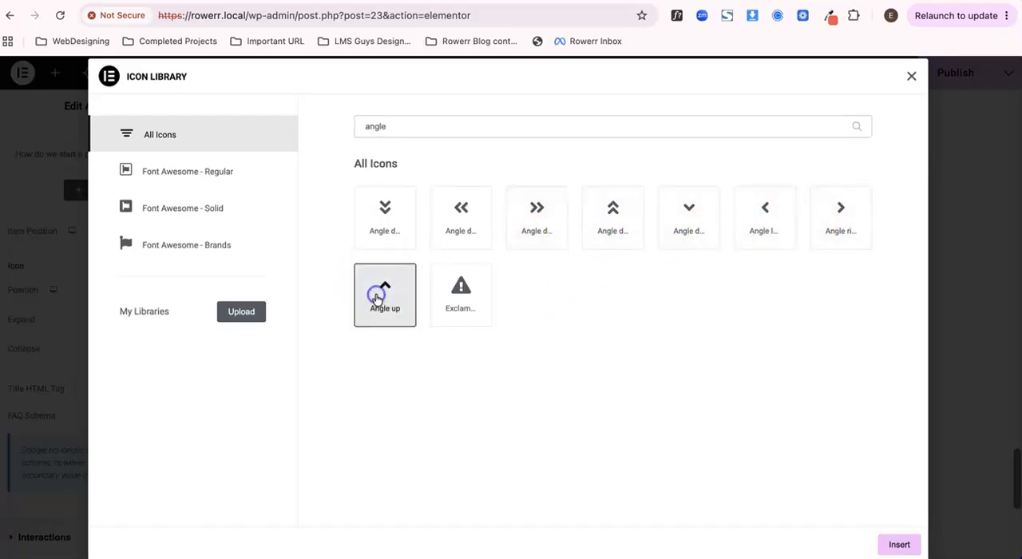
left_click(899, 546)
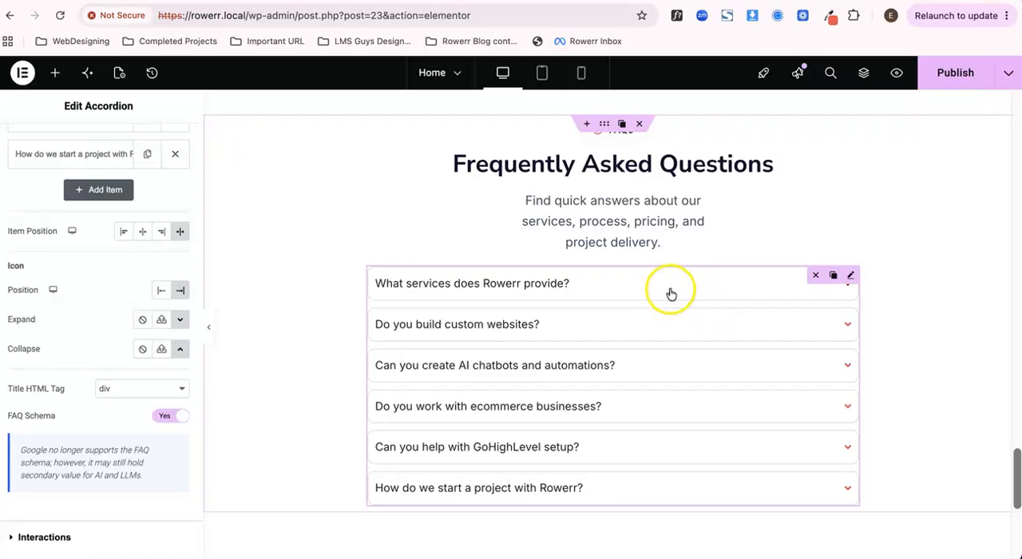
- Test the angle icons on the first question in the editor, publish the page and repeat the test in the preview
left_click(671, 293)
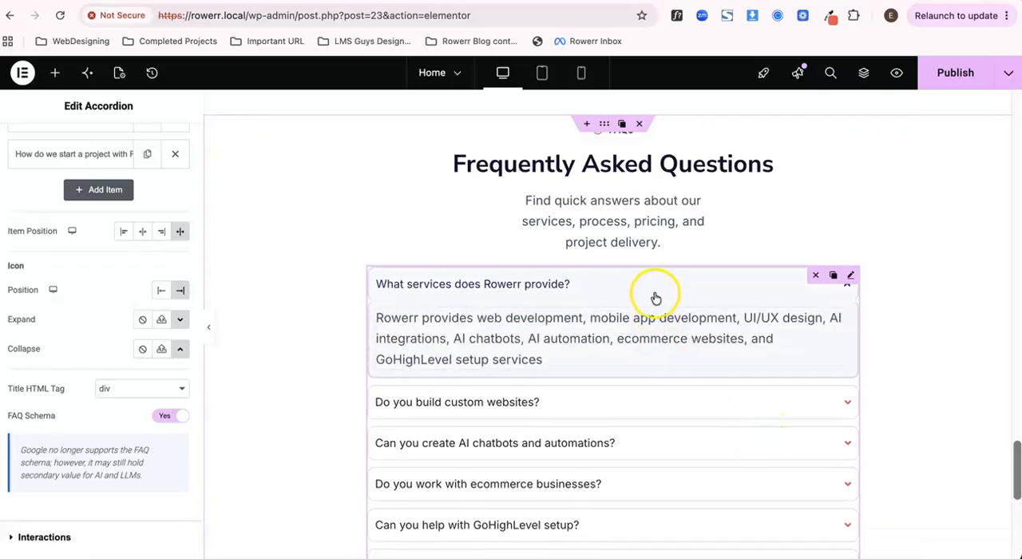
left_click(655, 297)
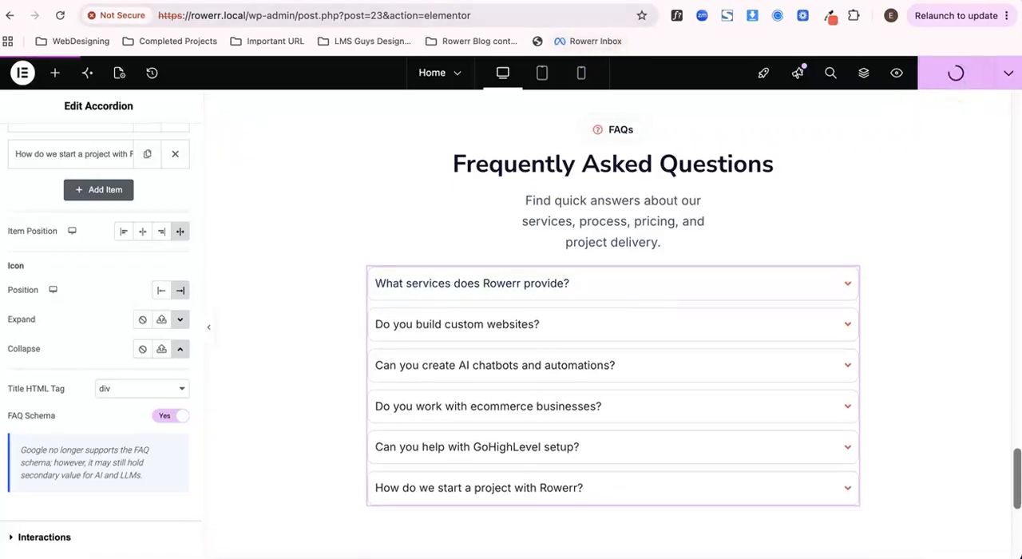
key("ctrl+Tab")
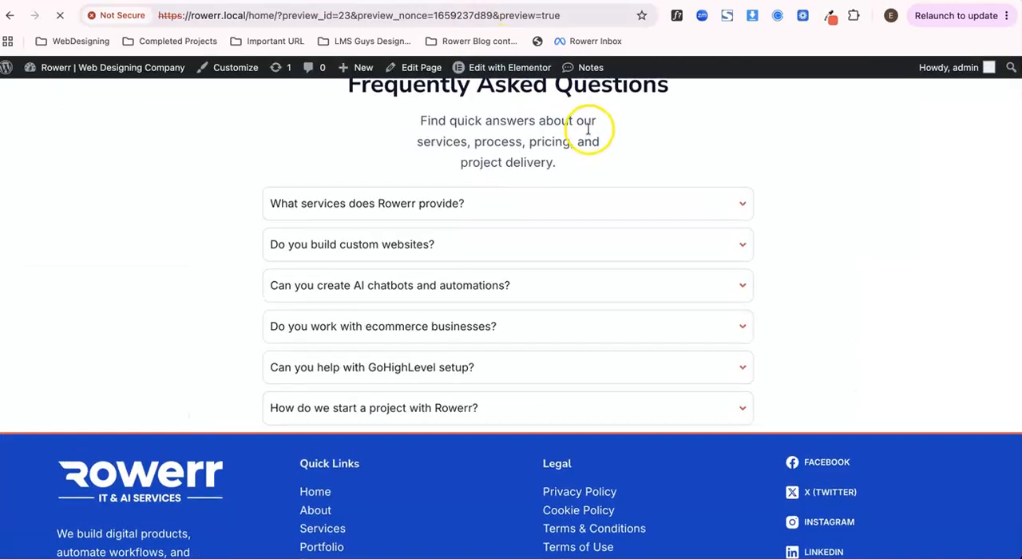
left_click(702, 205)
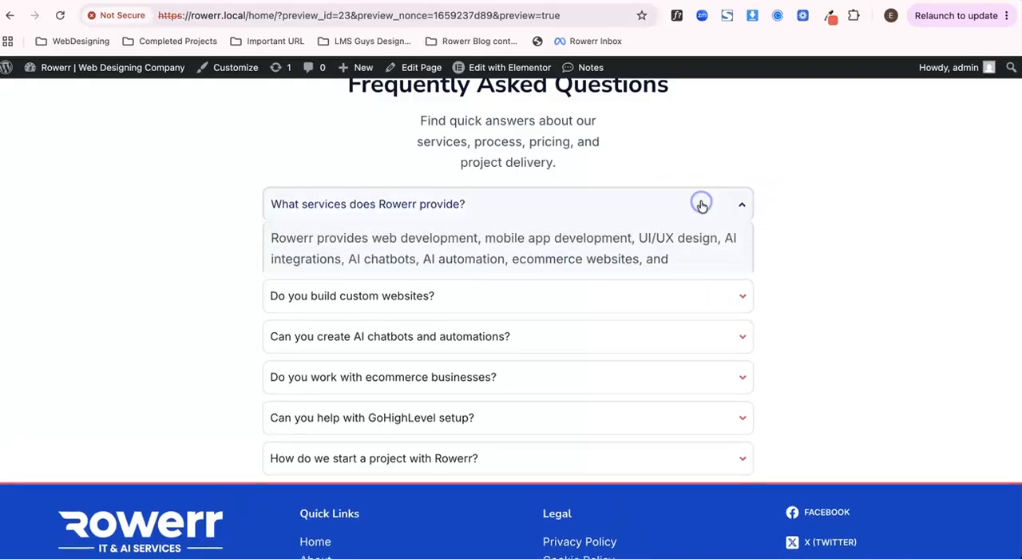
left_click(702, 204)
left_click(657, 209)
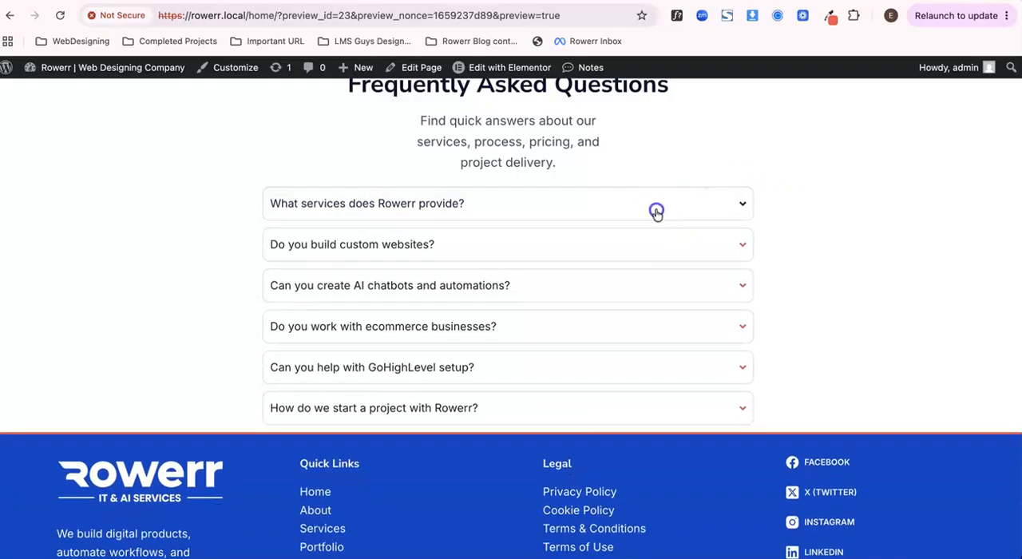
left_click(488, 208)
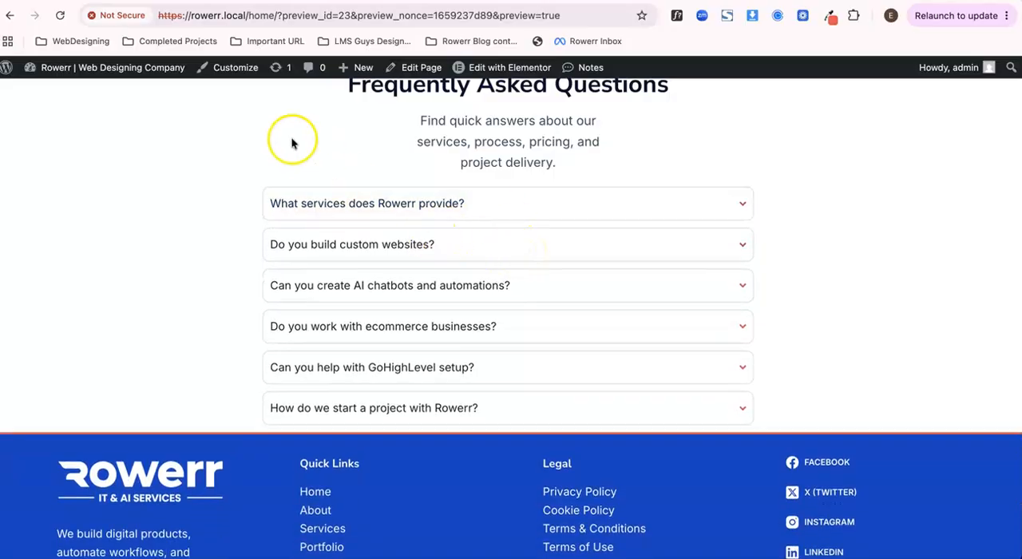
- Return to the editor and look over the accordion's items, item position, icon, title tag and FAQ schema settings
left_click(235, 67)
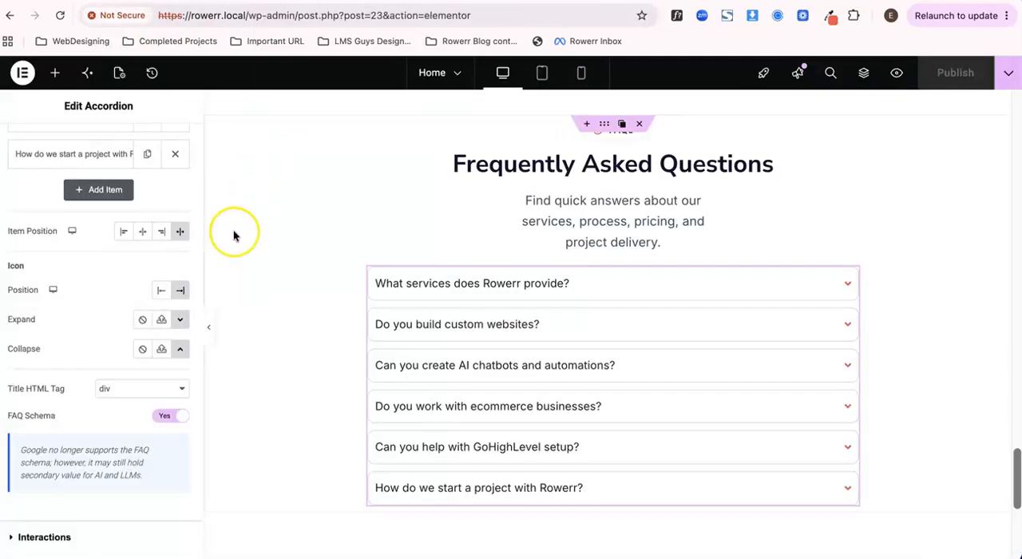
scroll(233, 229, "down", 3)
scroll(233, 229, "down", 1)
scroll(123, 346, "down", 1)
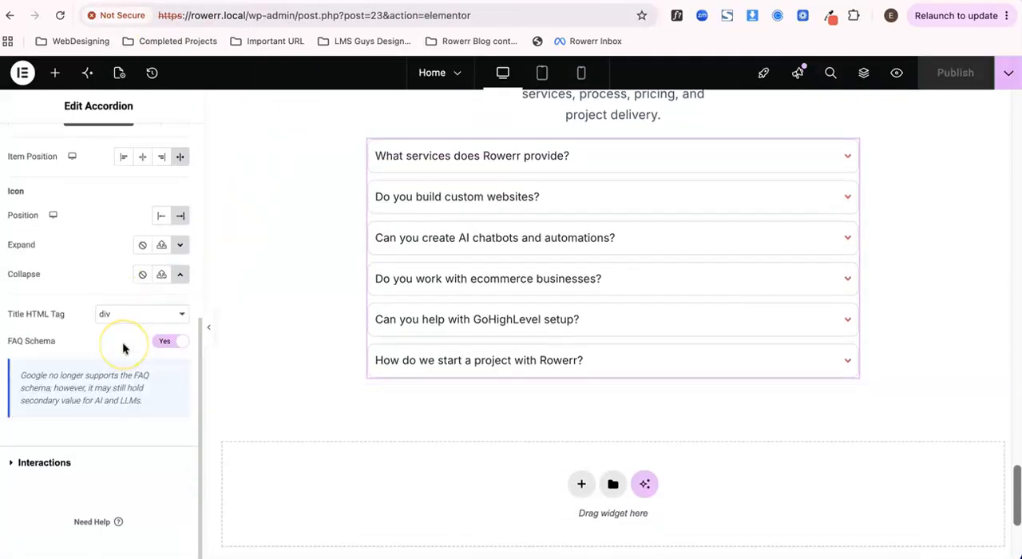
scroll(122, 344, "up", 3)
scroll(123, 347, "up", 3)
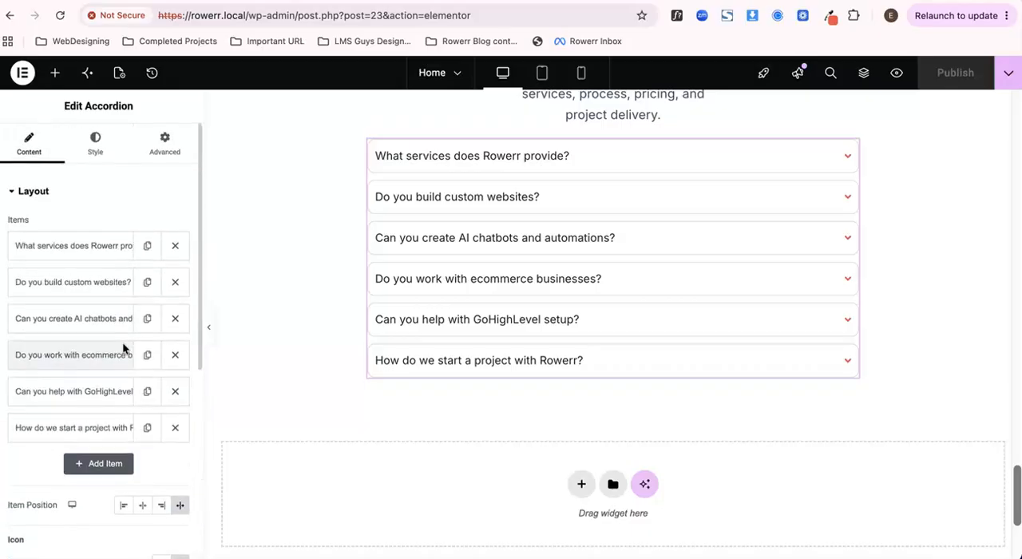
scroll(122, 342, "down", 1)
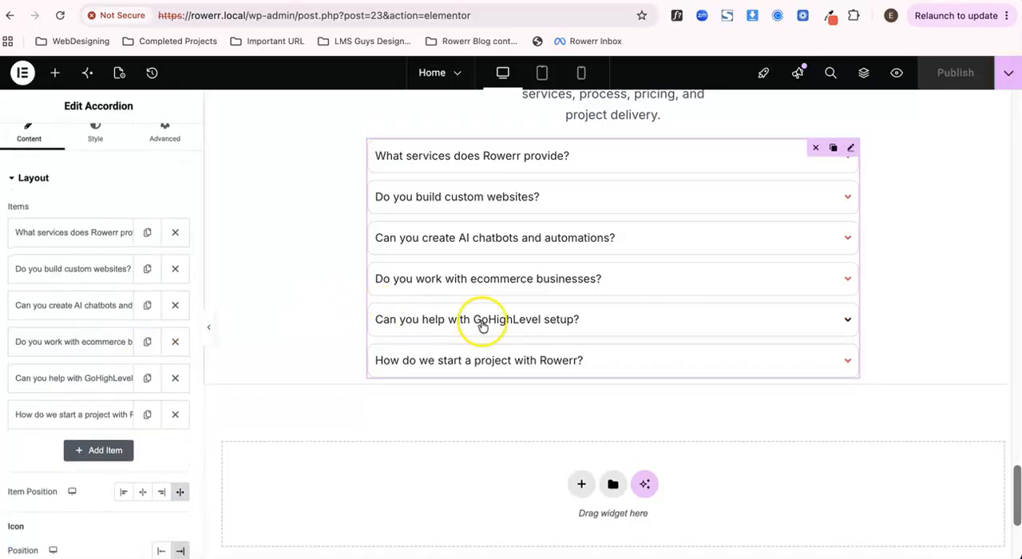
- Widen the FAQ description text to a custom width of 79% and publish the page
scroll(482, 325, "up", 3)
left_click(601, 256)
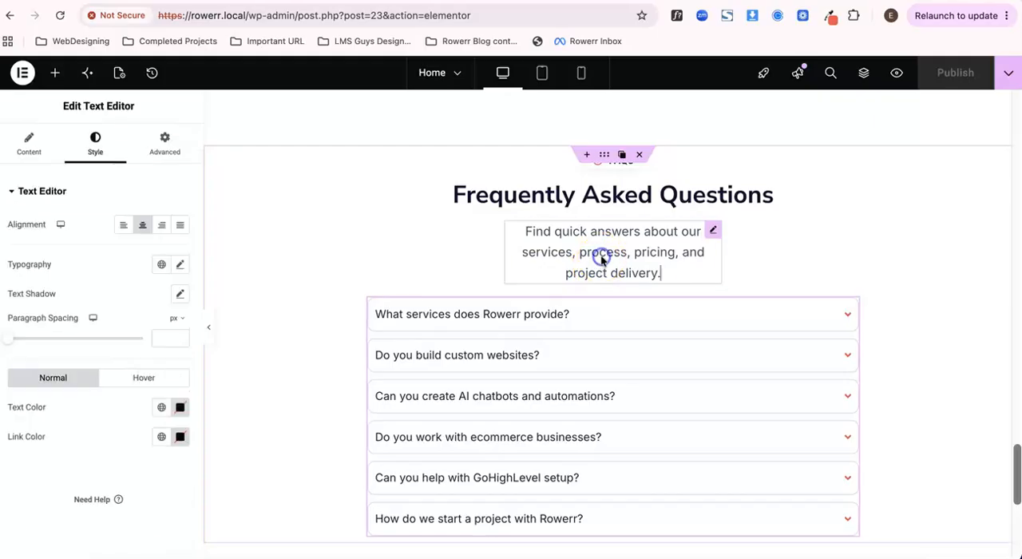
left_click(96, 141)
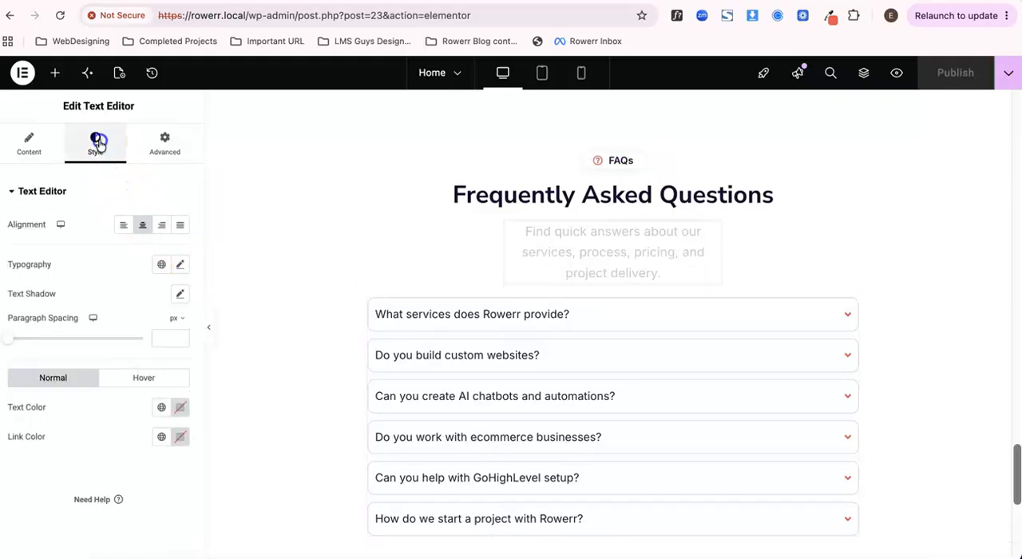
left_click(148, 150)
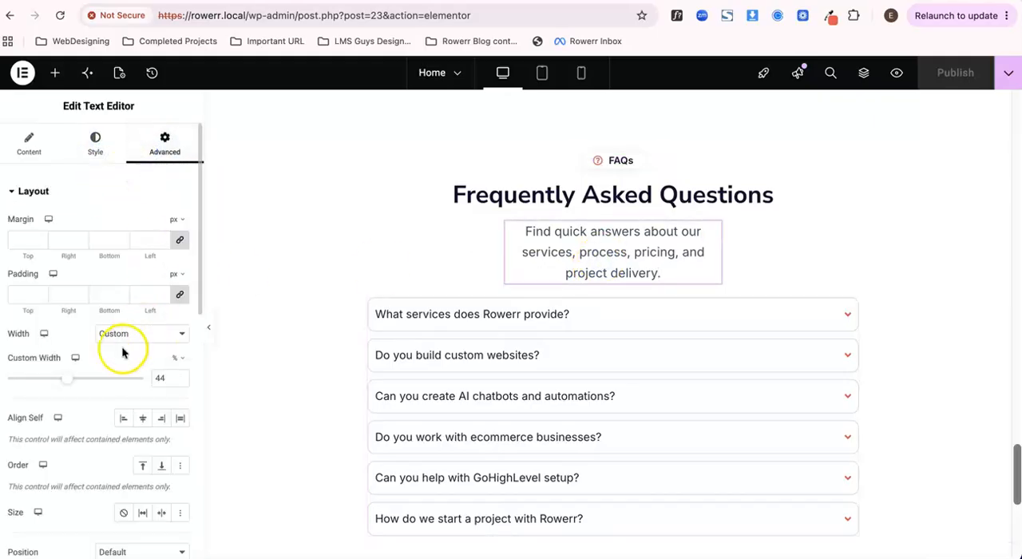
left_click_drag(67, 384, 117, 383)
left_click(948, 73)
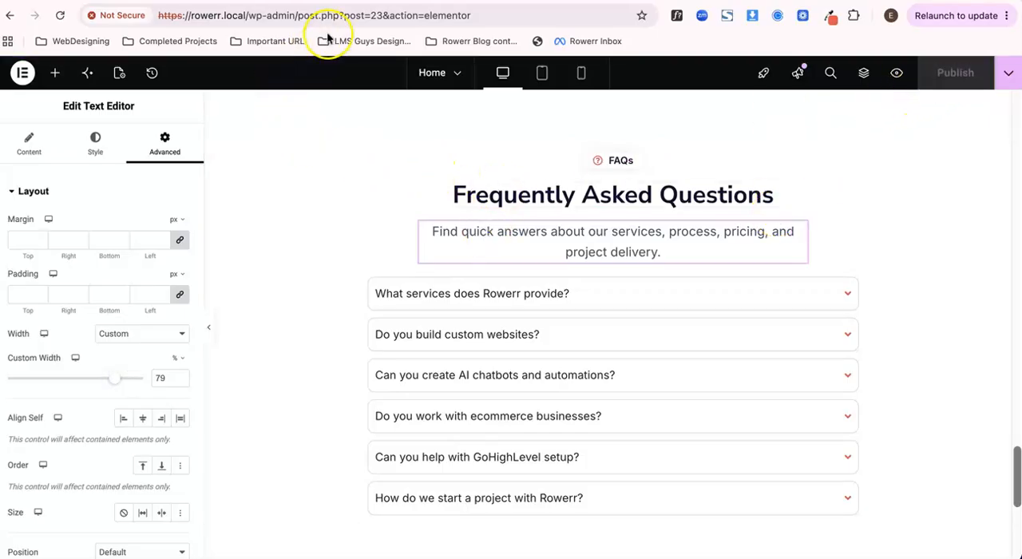
- Check the widened FAQ description and the section's spacing above the footer in the page preview
left_click(383, 0)
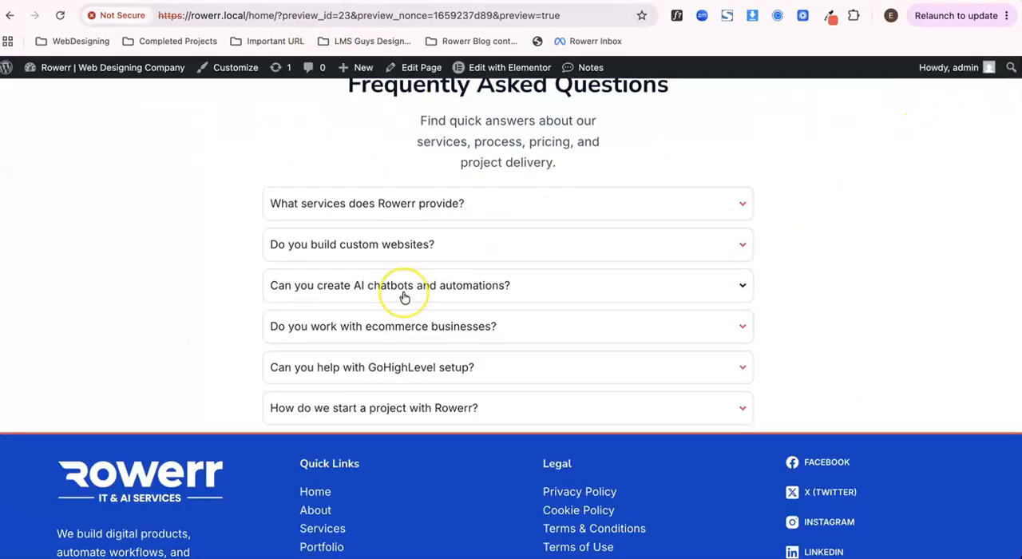
scroll(480, 378, "down", 1)
scroll(481, 378, "up", 2)
scroll(481, 378, "down", 1)
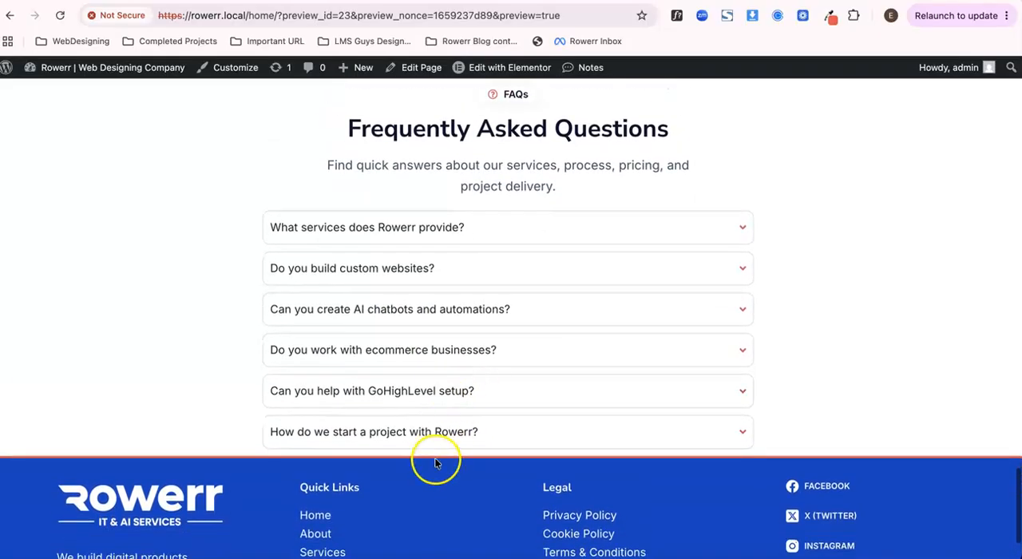
- Return to the editor, unlink the FAQ container's padding sides and add bottom padding to separate the accordion from the footer
left_click(272, 0)
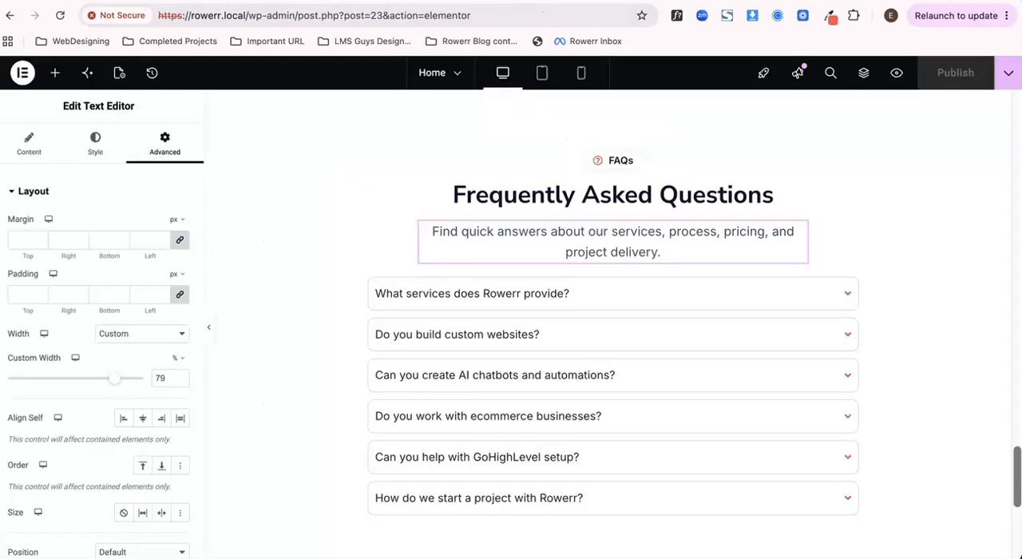
left_click(605, 155)
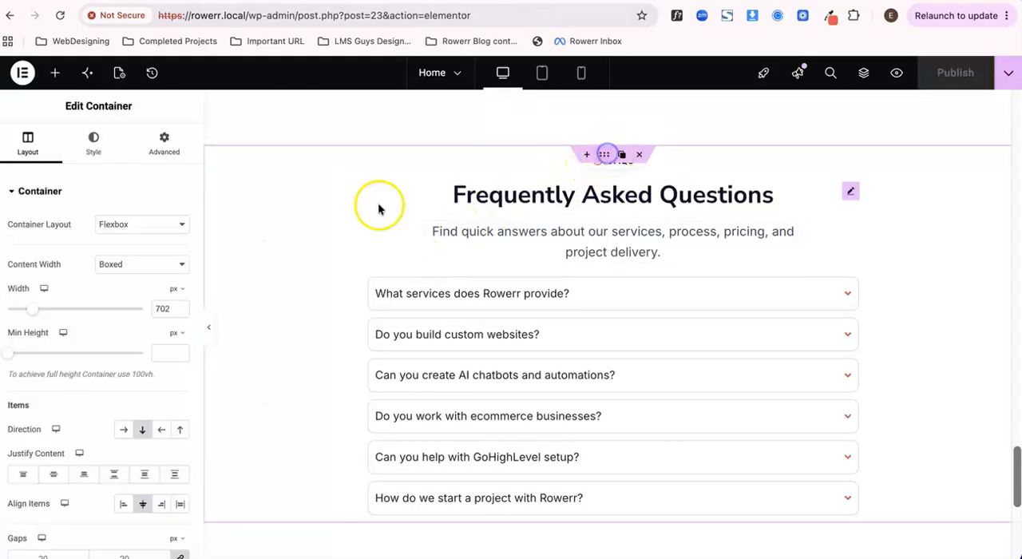
left_click(164, 145)
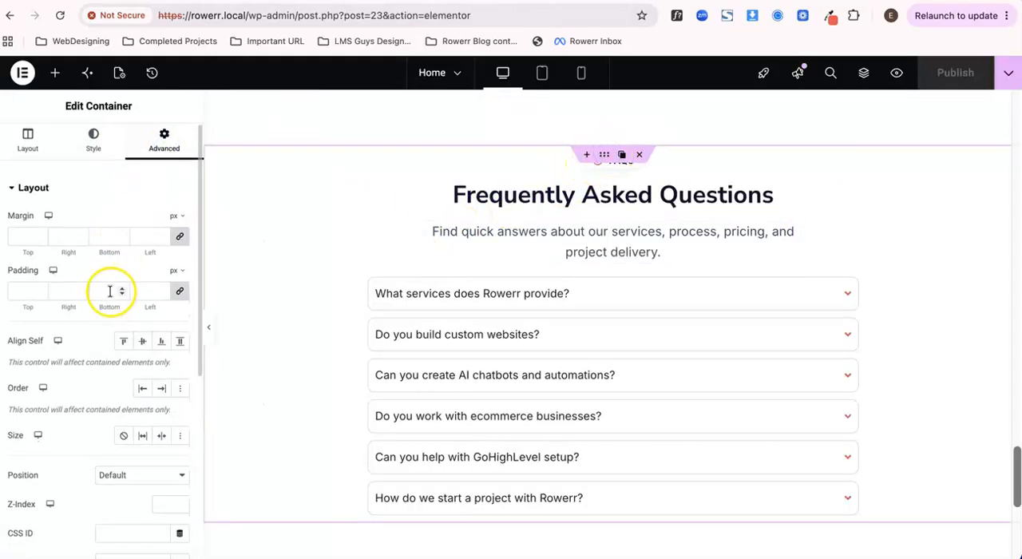
scroll(120, 272, "down", 1)
left_click(178, 258)
left_click(101, 258)
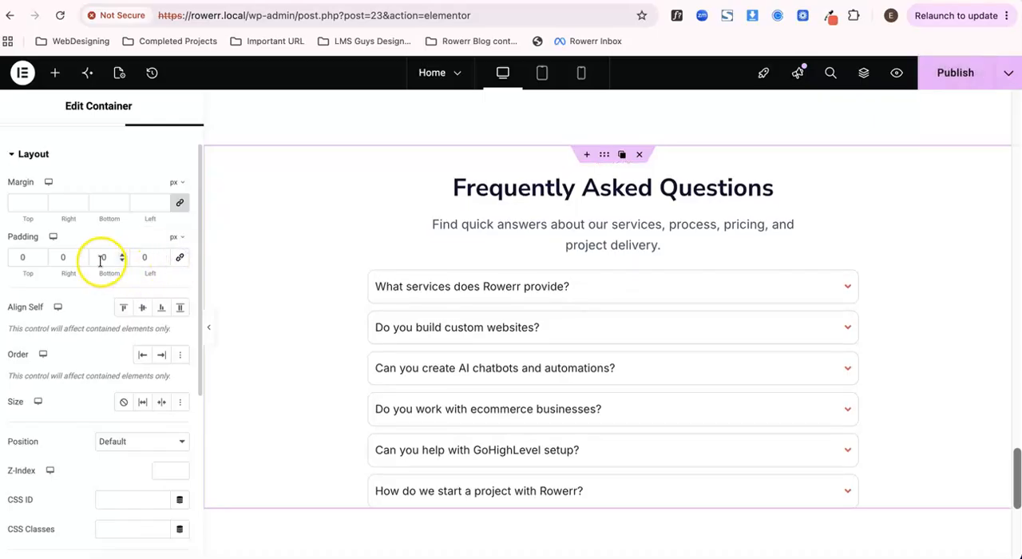
type("8")
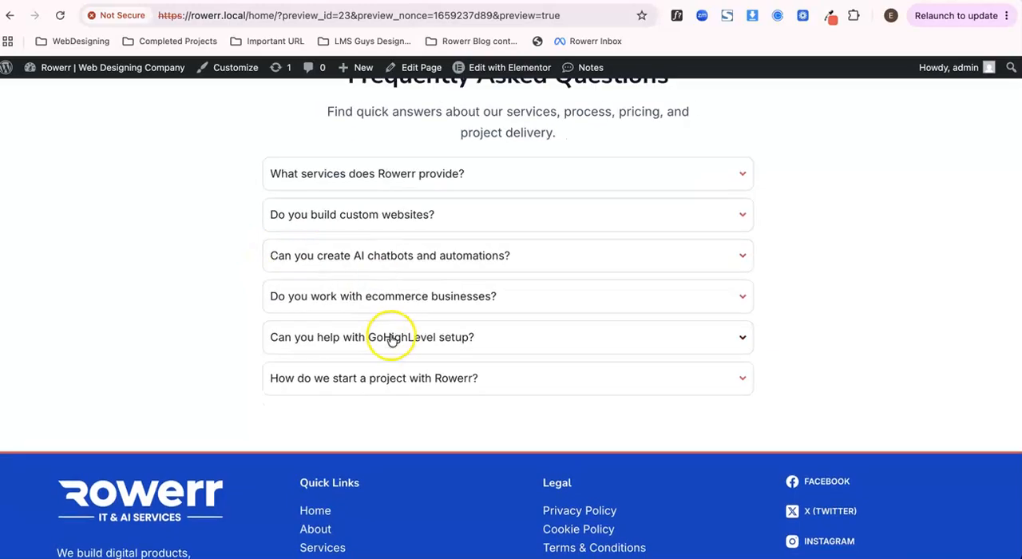
- Review the whole home page in the preview, from the hero through services, pricing, testimonials and FAQs to the footer
scroll(393, 340, "up", 15)
scroll(397, 340, "up", 10)
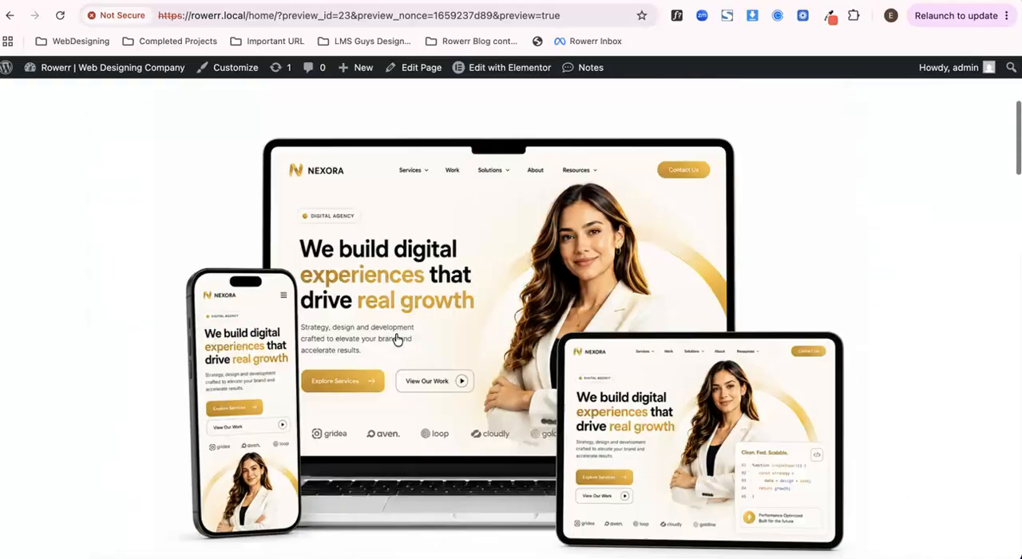
scroll(395, 335, "down", 2)
scroll(391, 302, "down", 8)
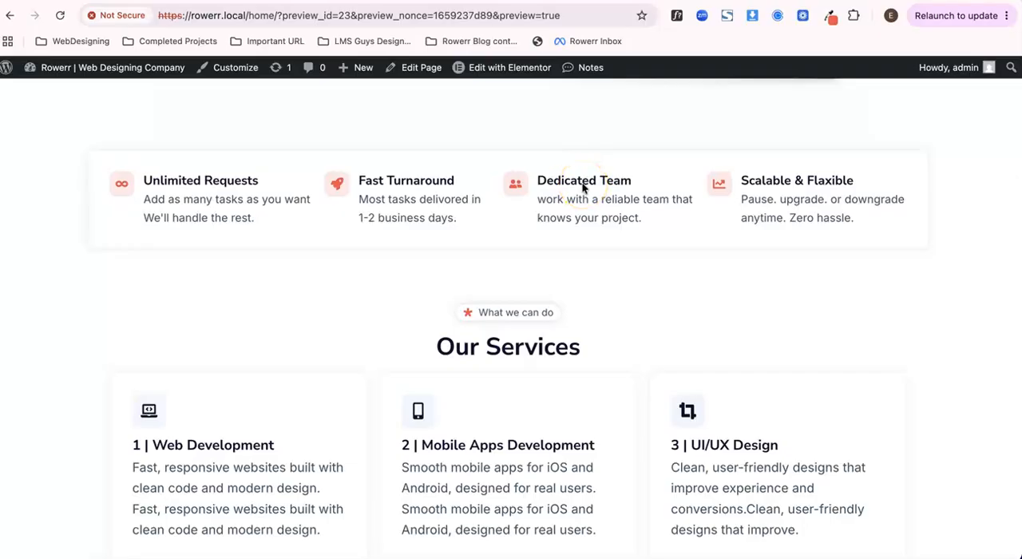
scroll(463, 291, "down", 5)
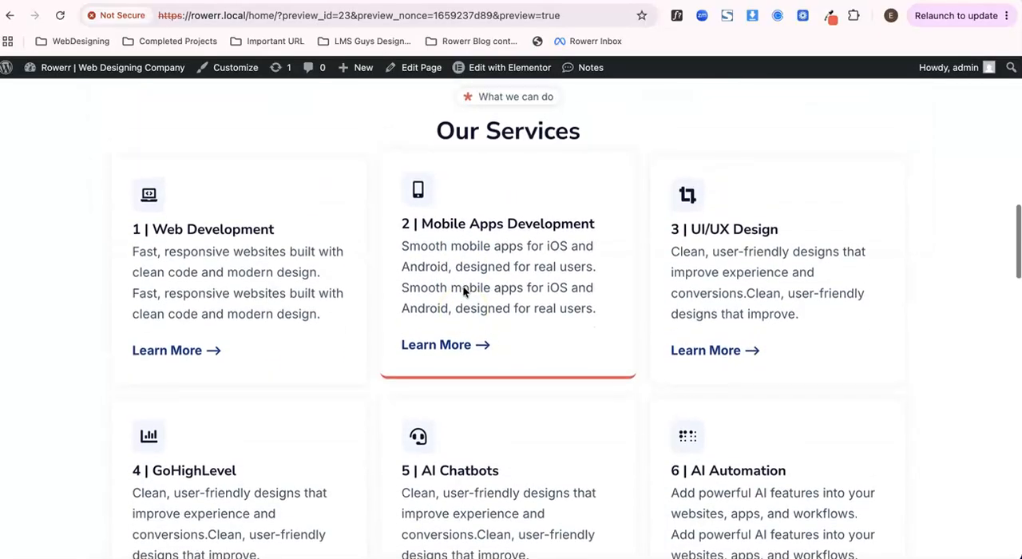
scroll(488, 319, "down", 5)
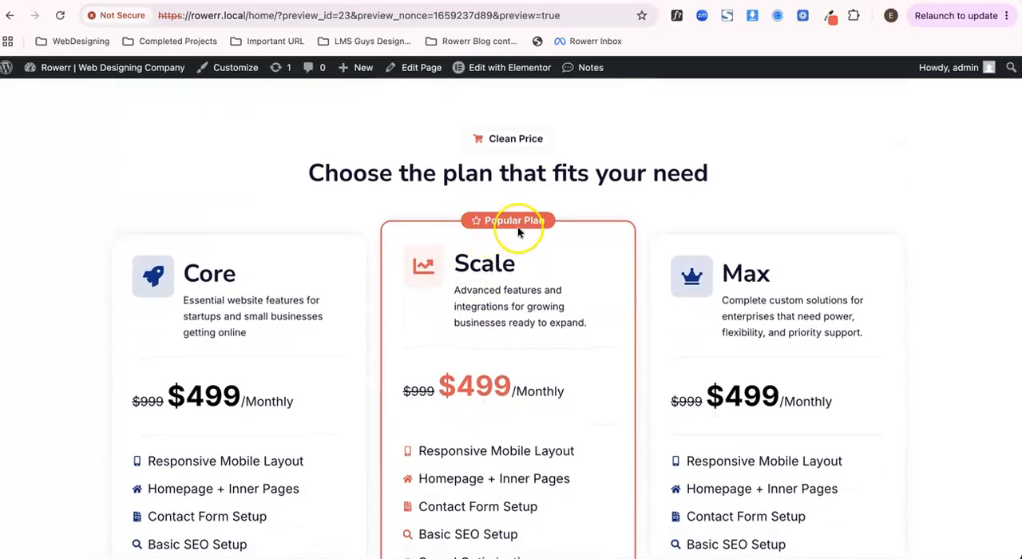
scroll(459, 397, "down", 10)
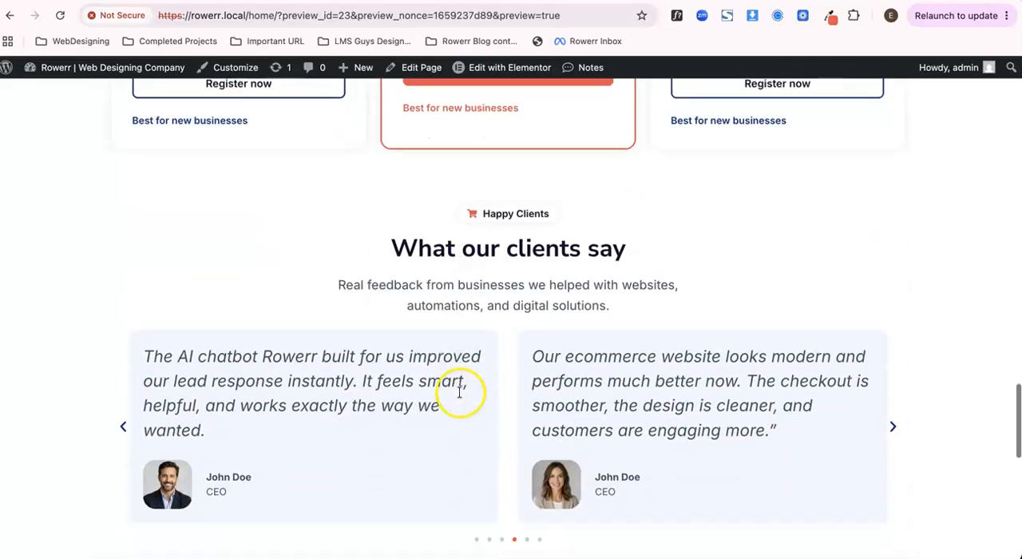
scroll(438, 323, "down", 5)
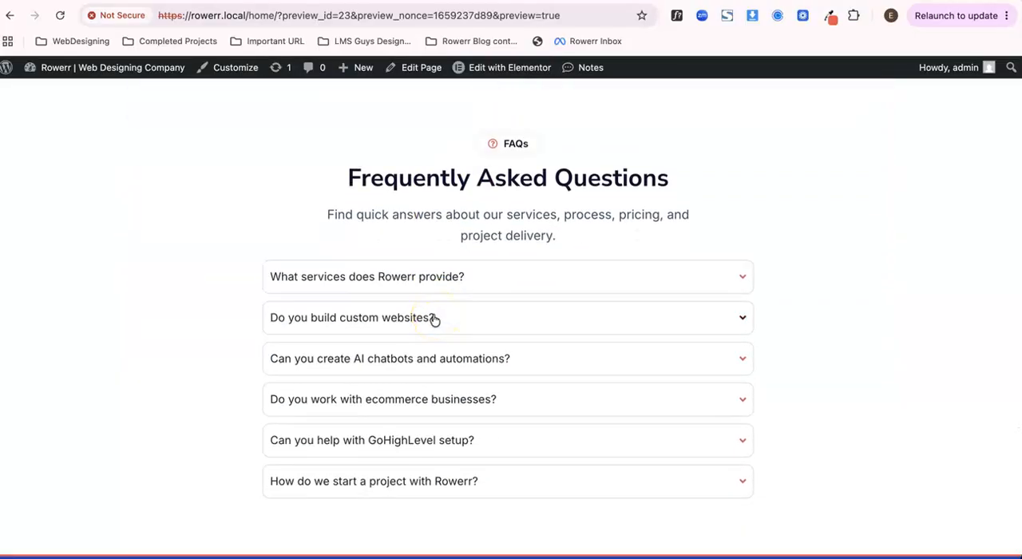
scroll(433, 317, "down", 3)
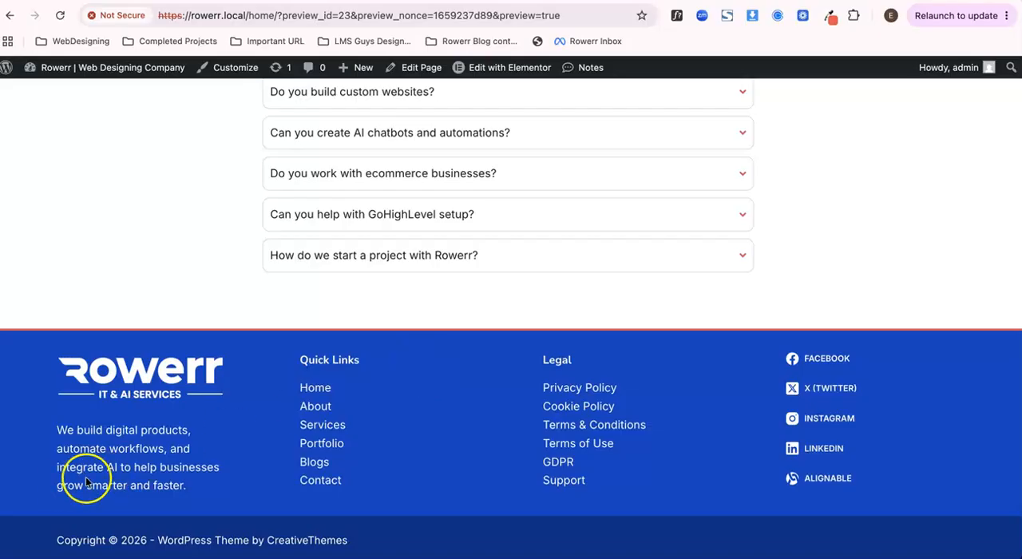
scroll(364, 354, "up", 20)
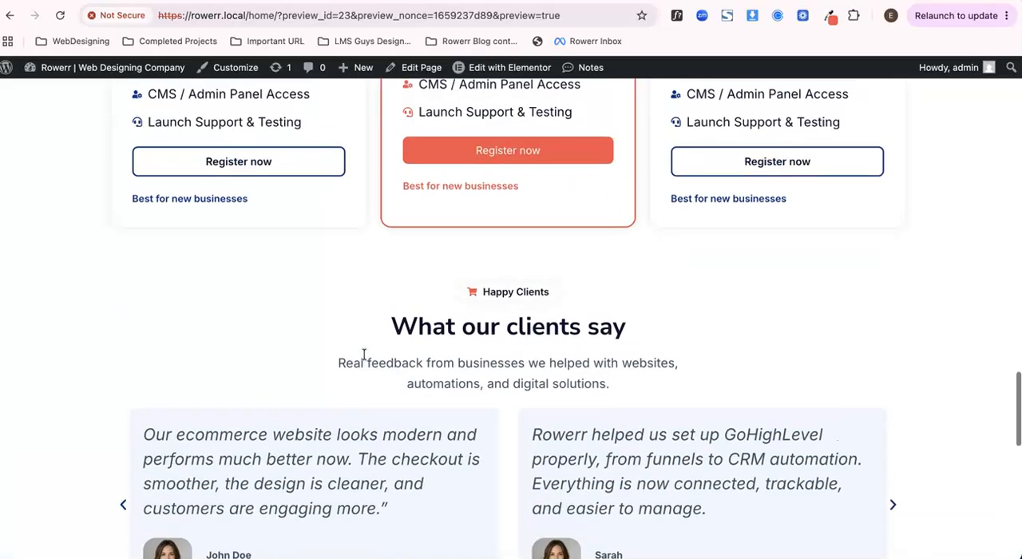
scroll(363, 353, "up", 10)
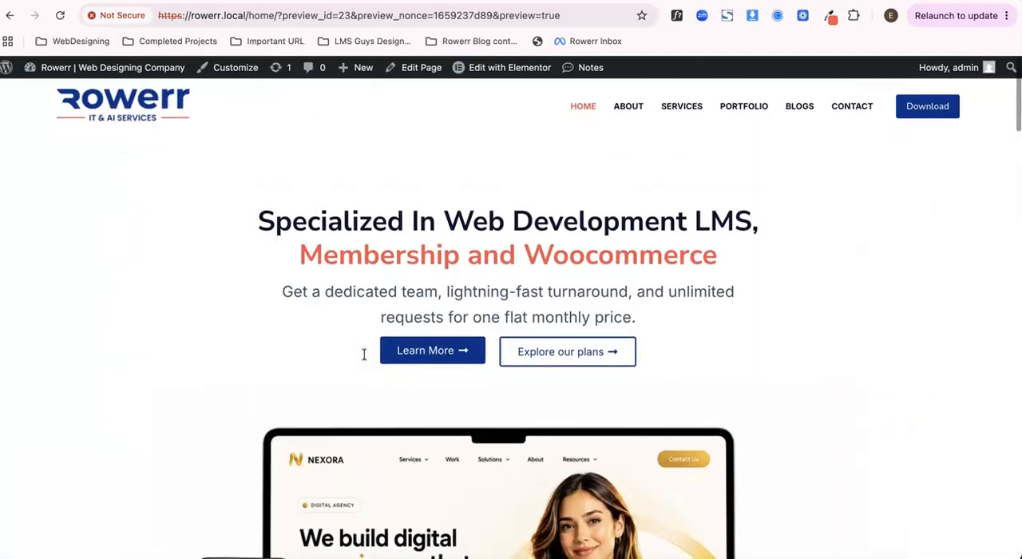